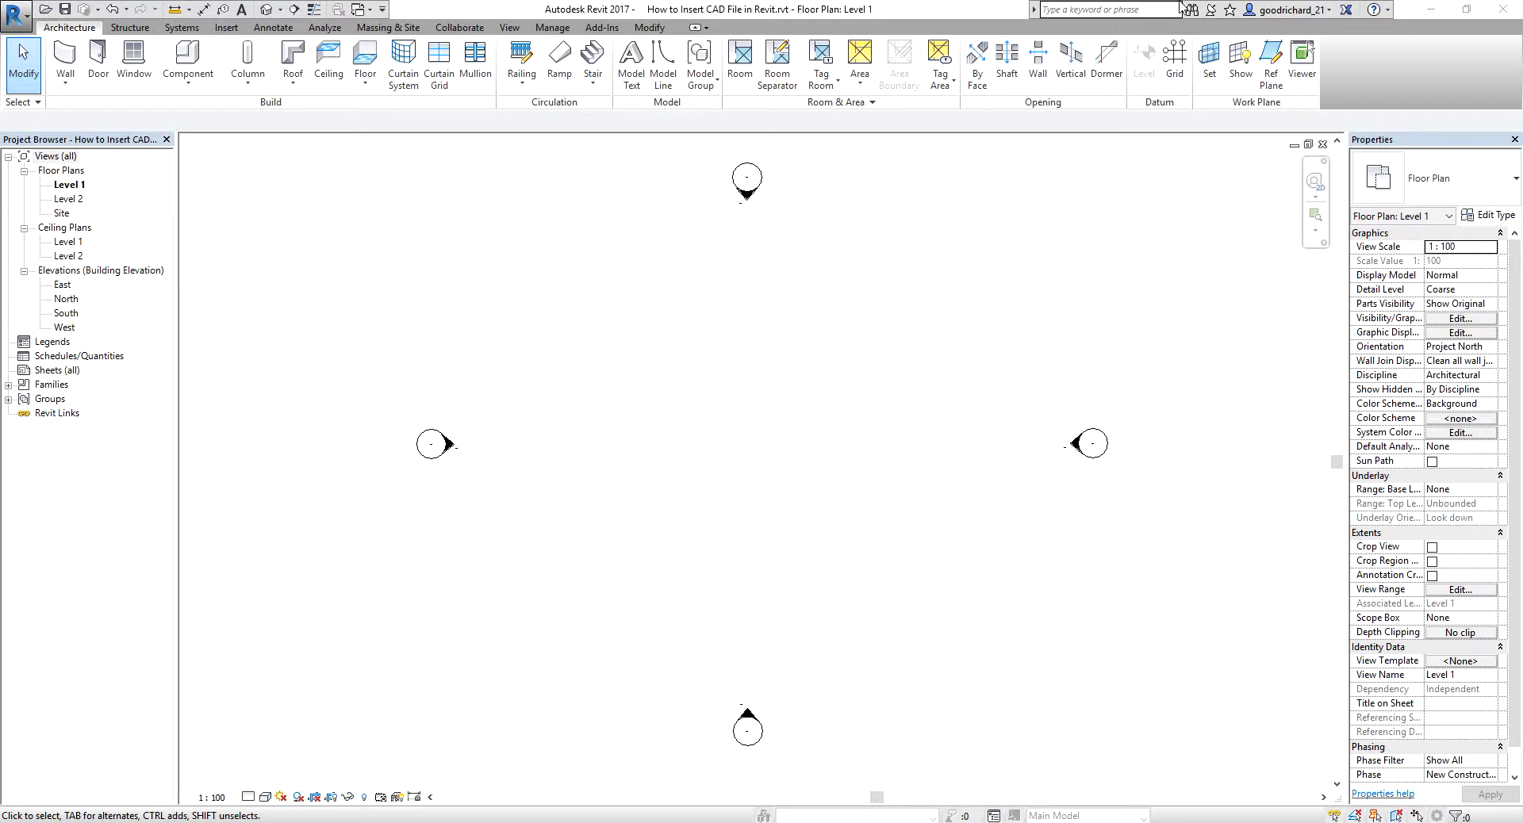
Step: Start a CAD import and select m_floorplan.dwg from the Chapter 1 folder inside Revit > RAC-II on the DATA (D:) drive
click(227, 27)
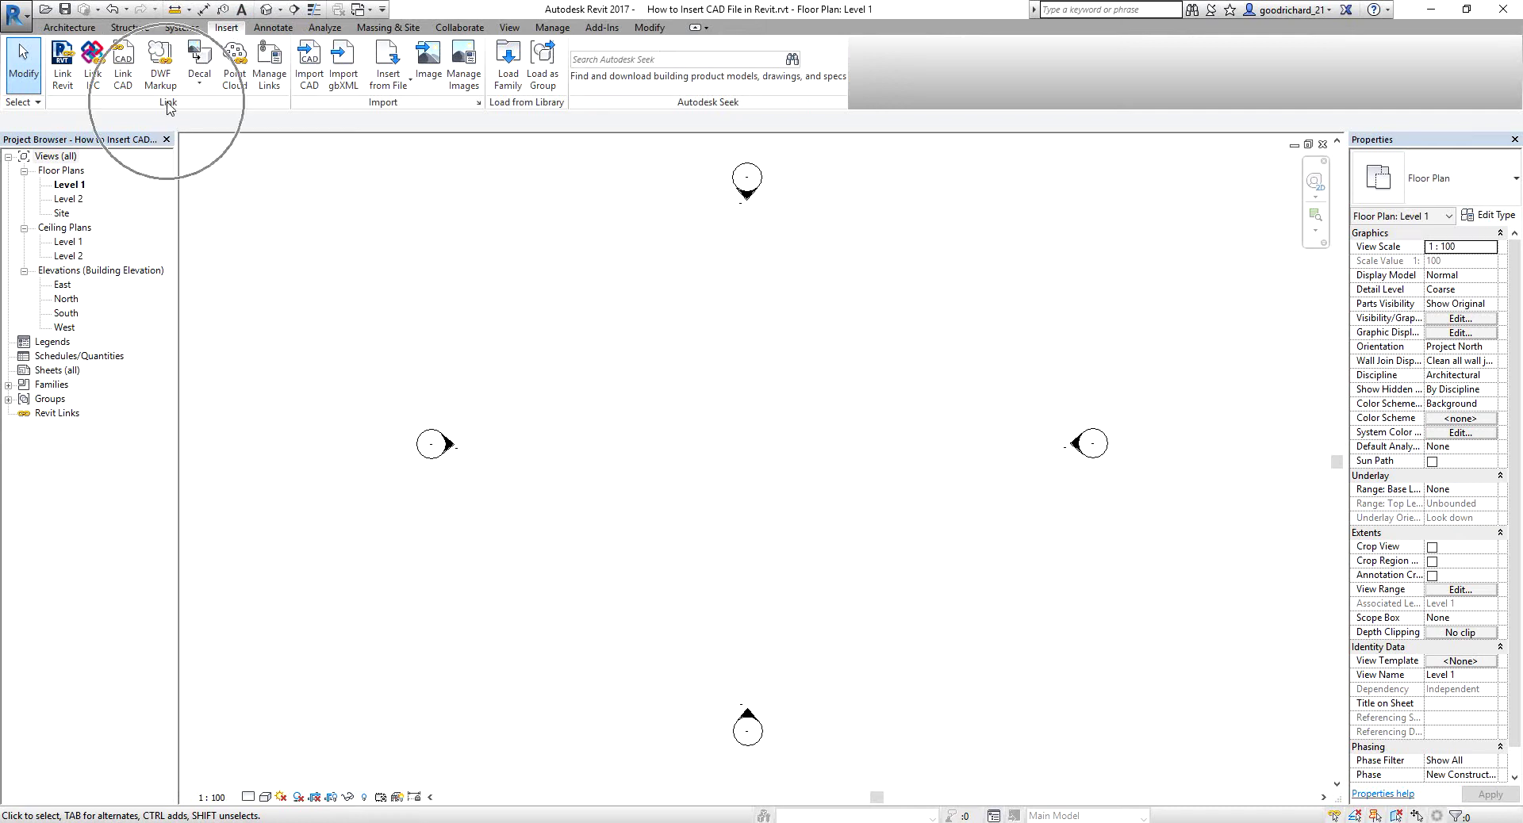
click(127, 76)
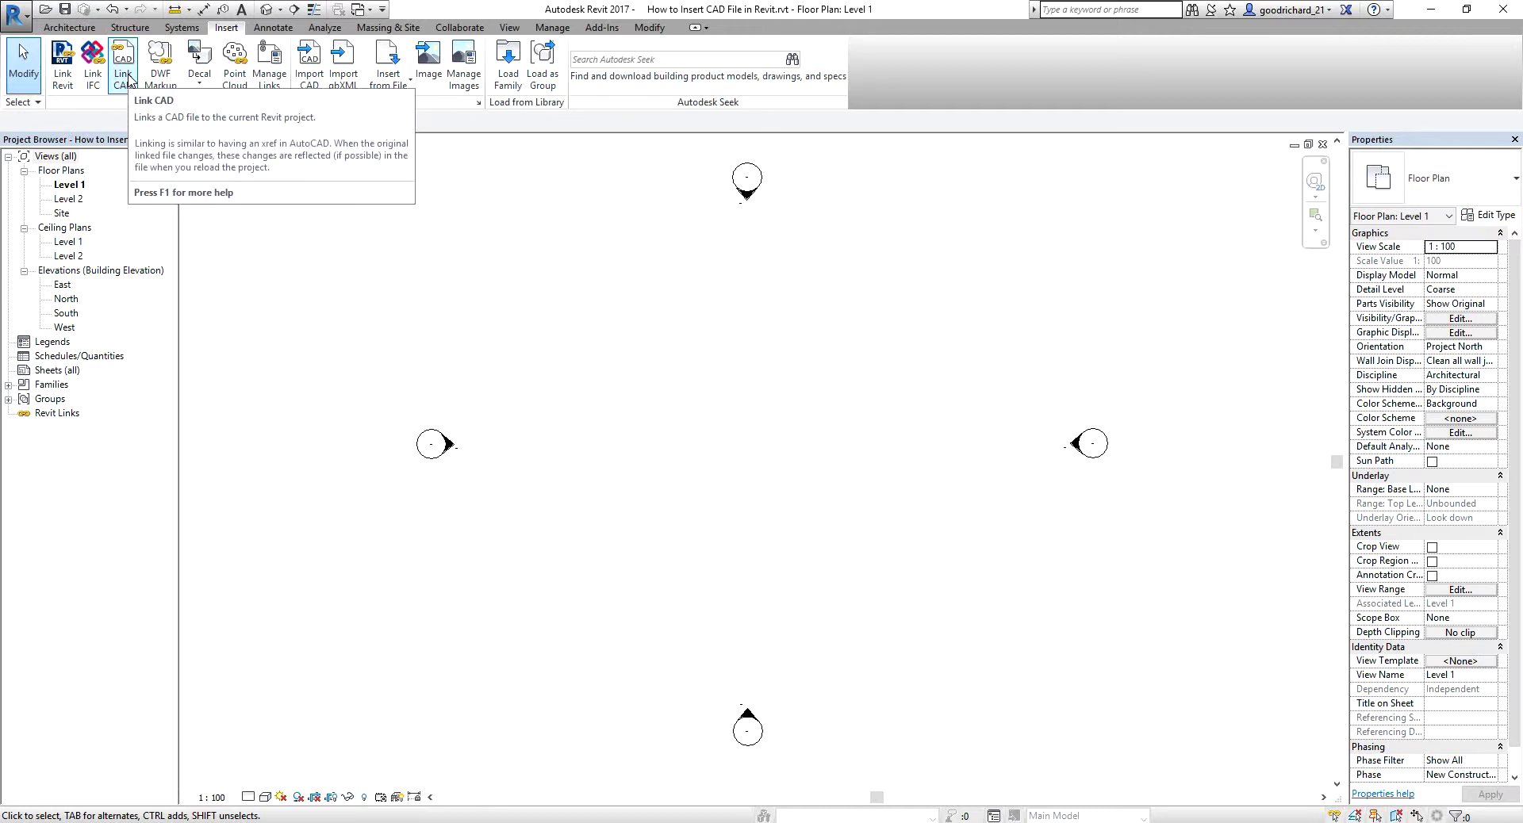
key(ctrl)
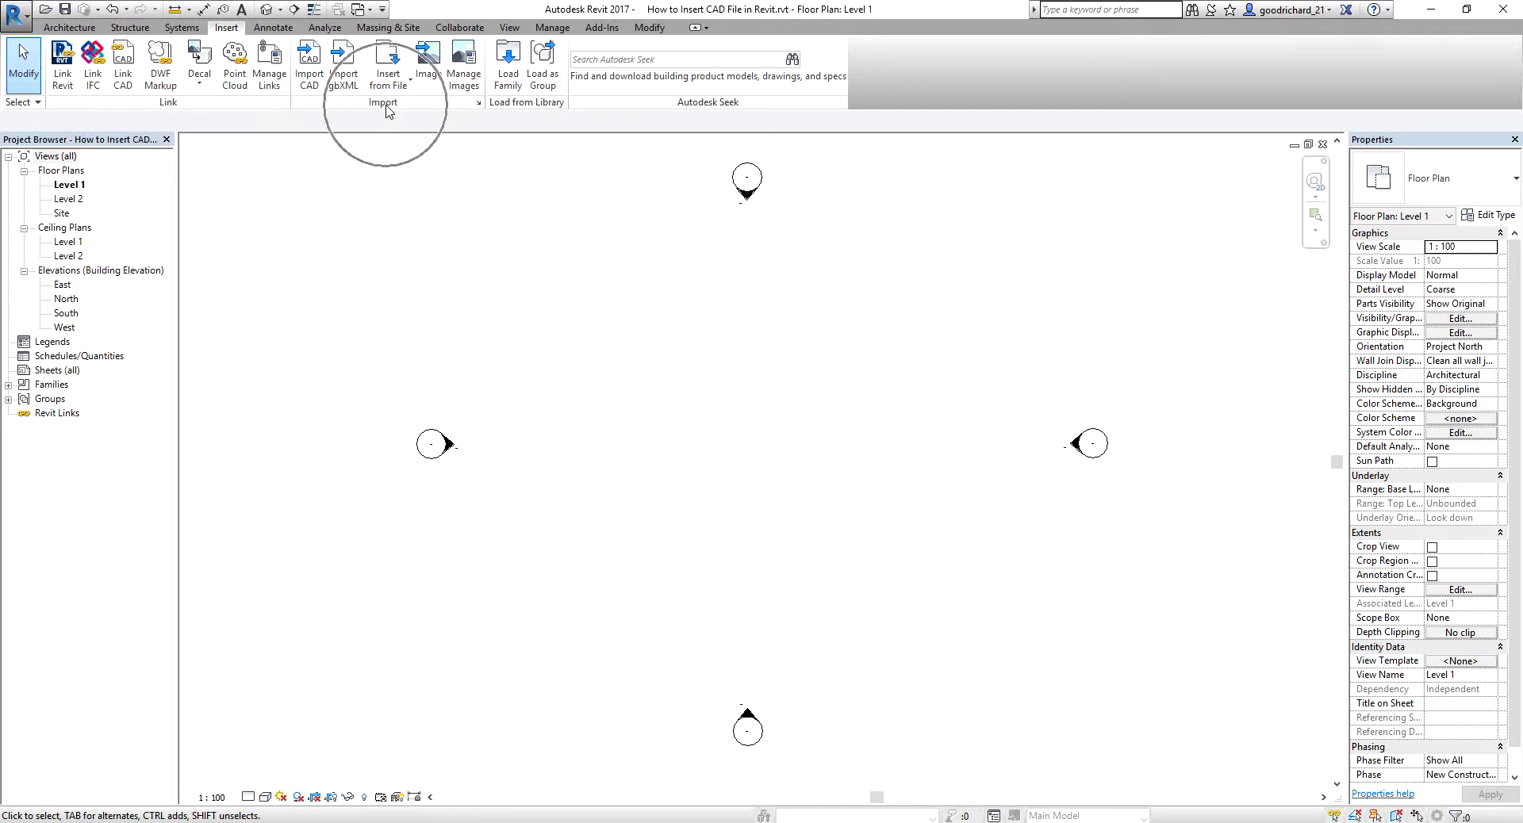
key(ctrl)
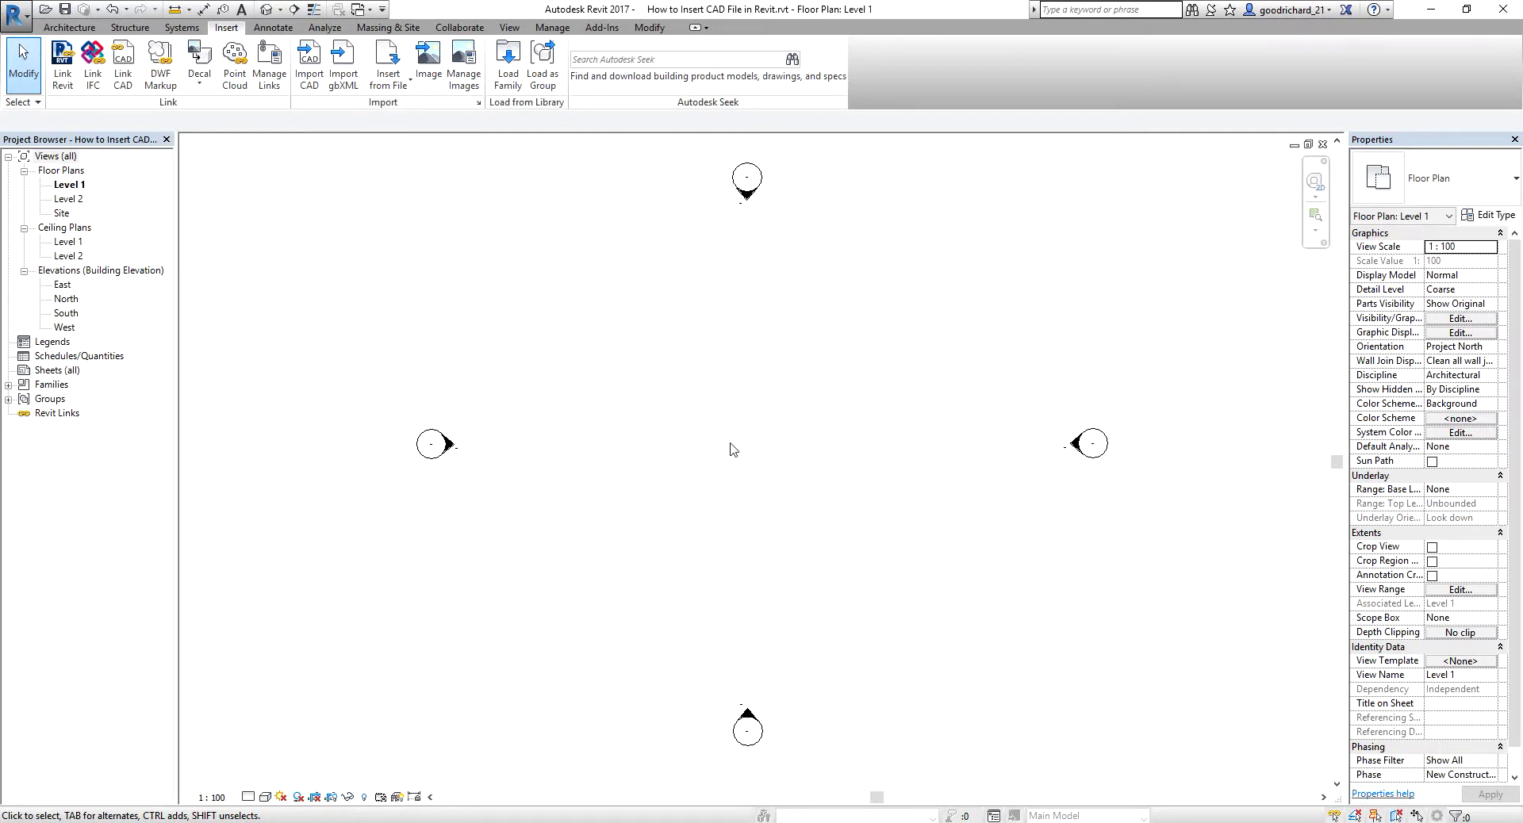
click(309, 77)
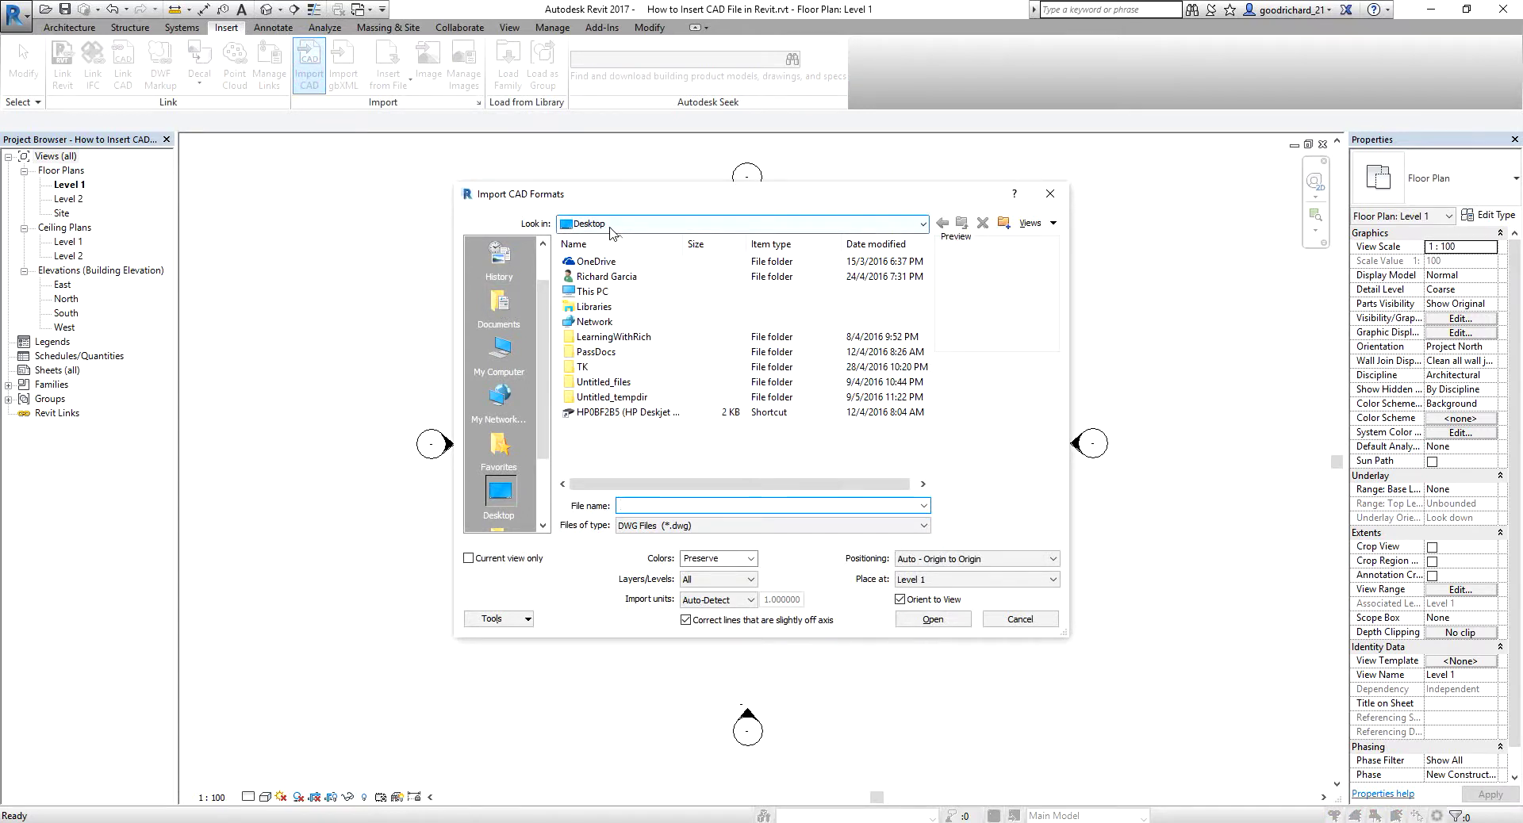
double_click(591, 291)
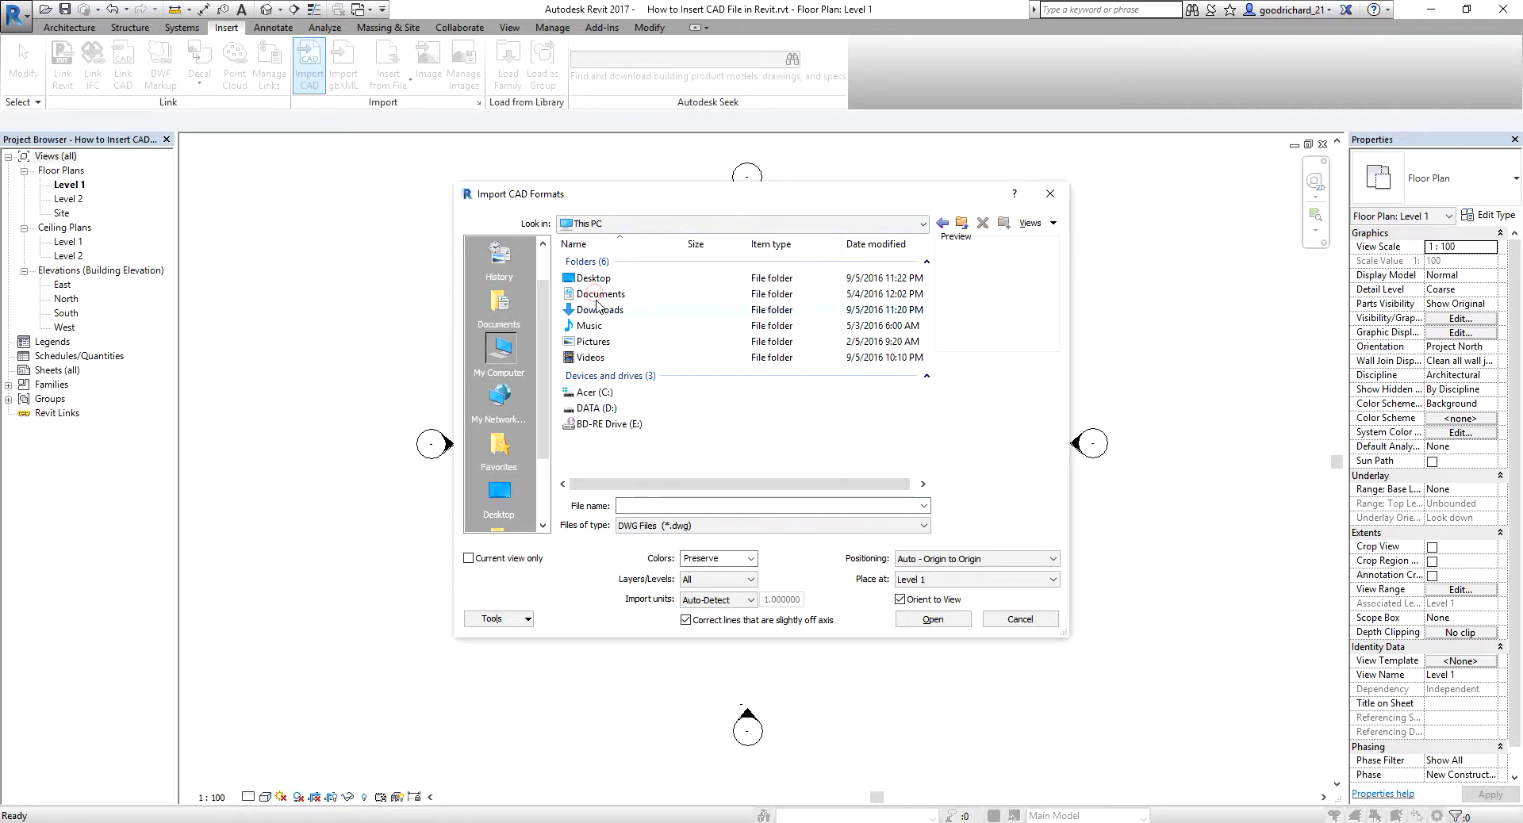
double_click(596, 407)
scroll(606, 428, down, 6)
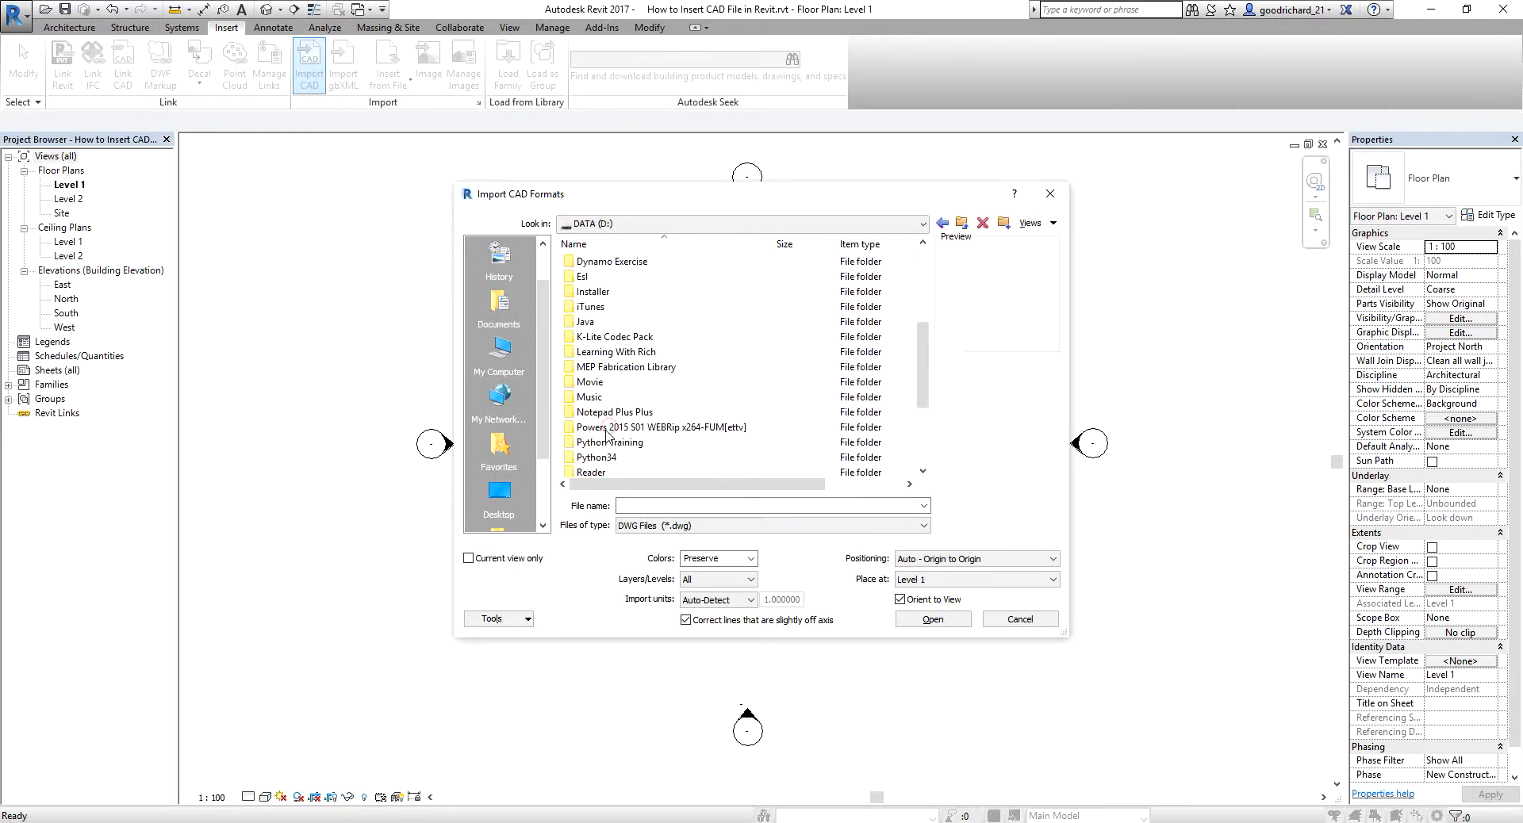
scroll(606, 428, down, 2)
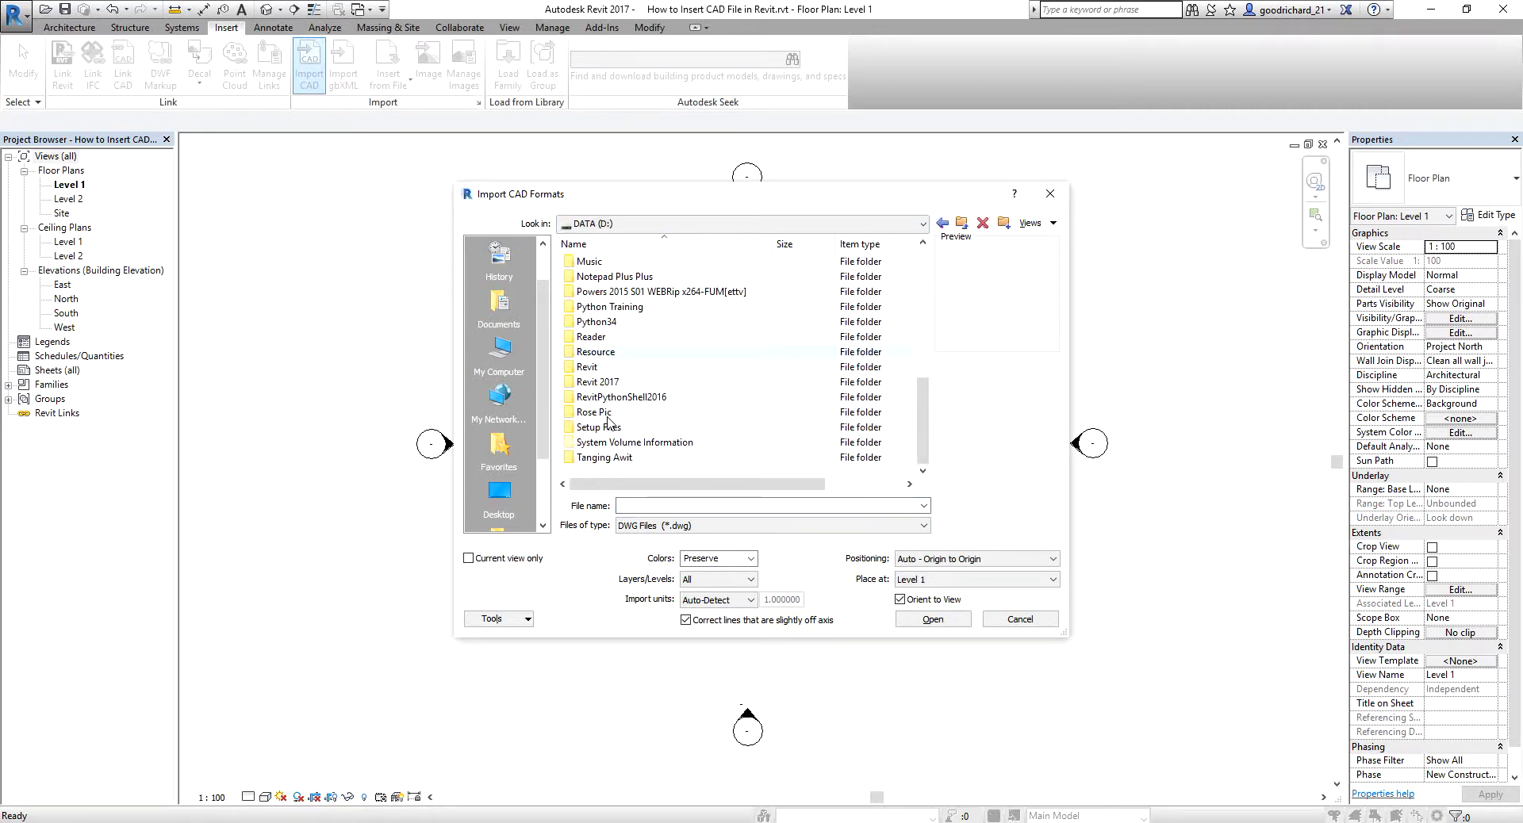
double_click(607, 375)
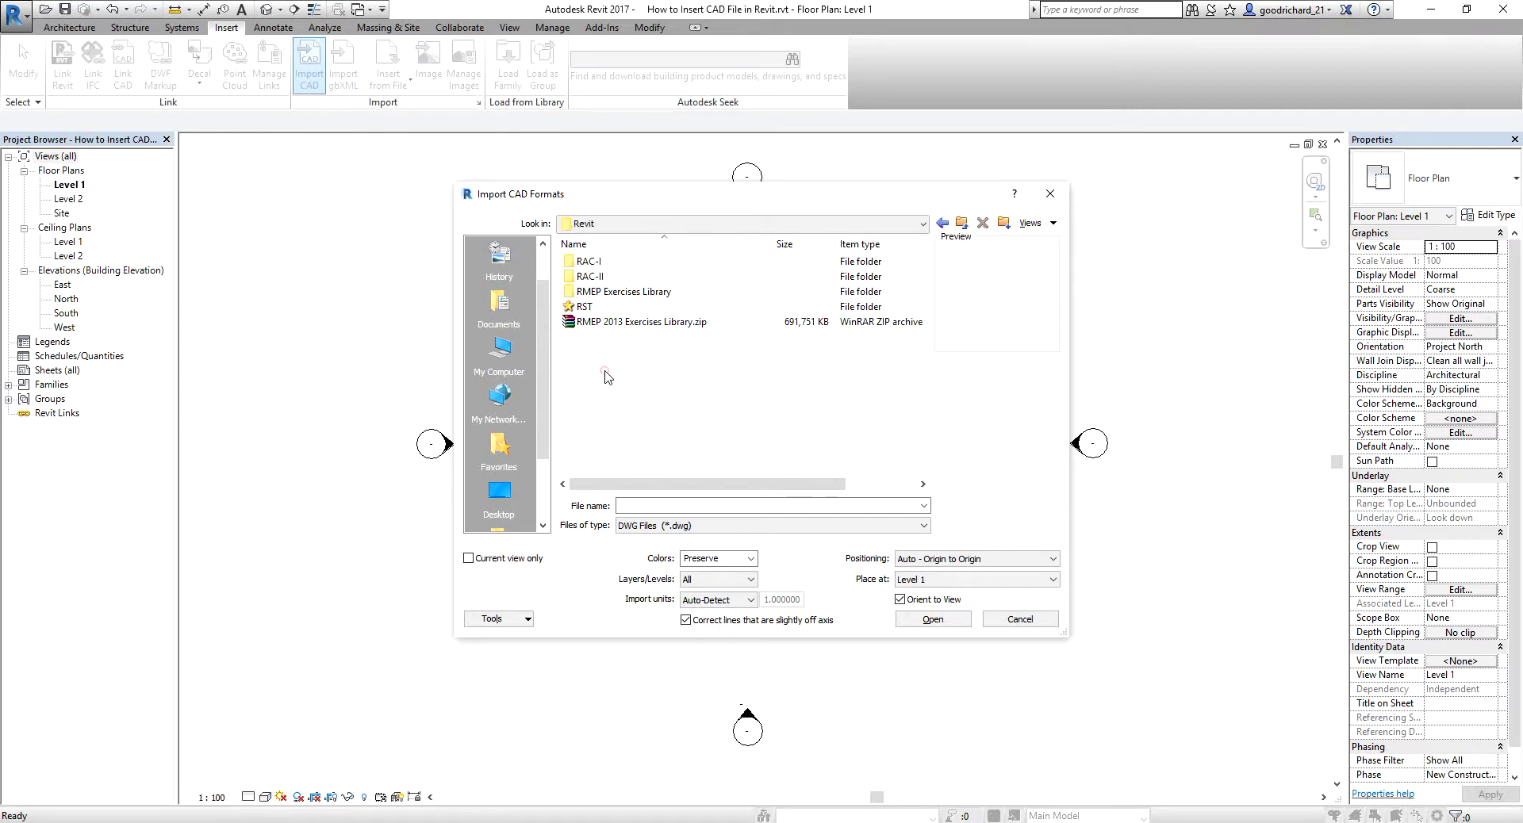
double_click(594, 277)
double_click(595, 262)
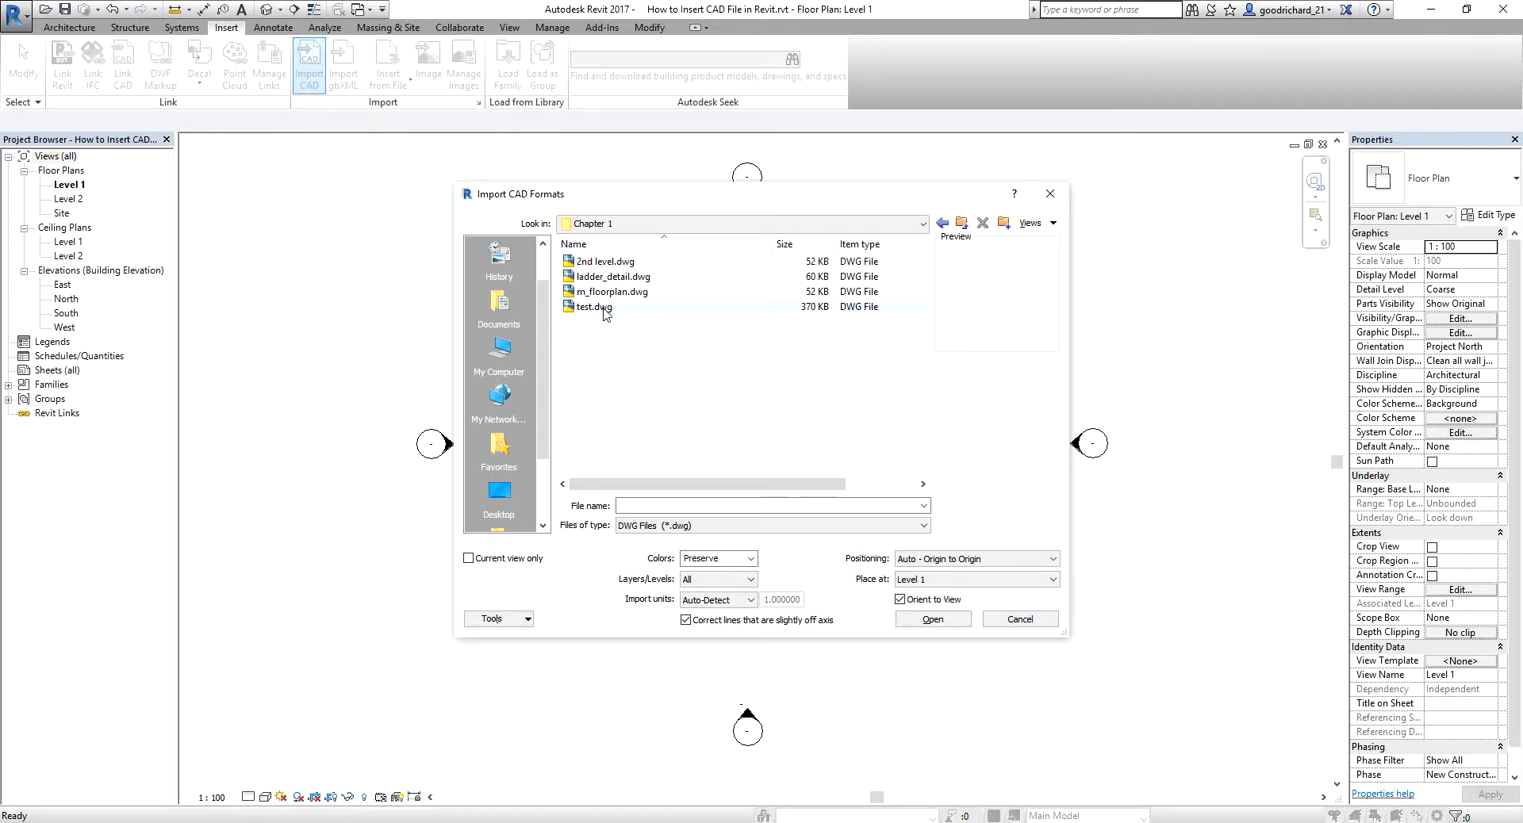
click(608, 292)
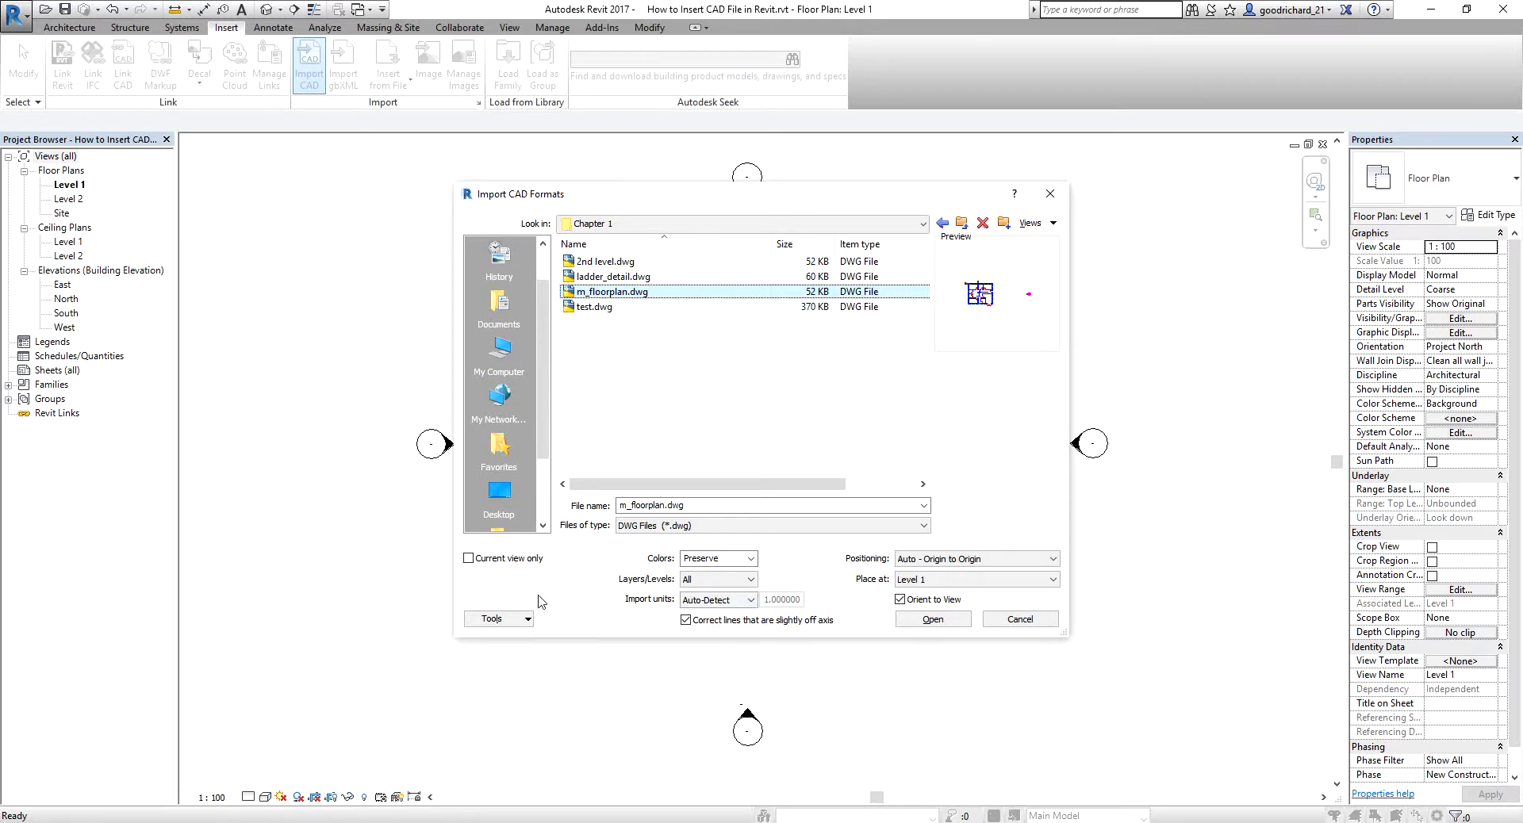
Step: Restrict the import of m_floorplan.dwg to the current view only
click(469, 558)
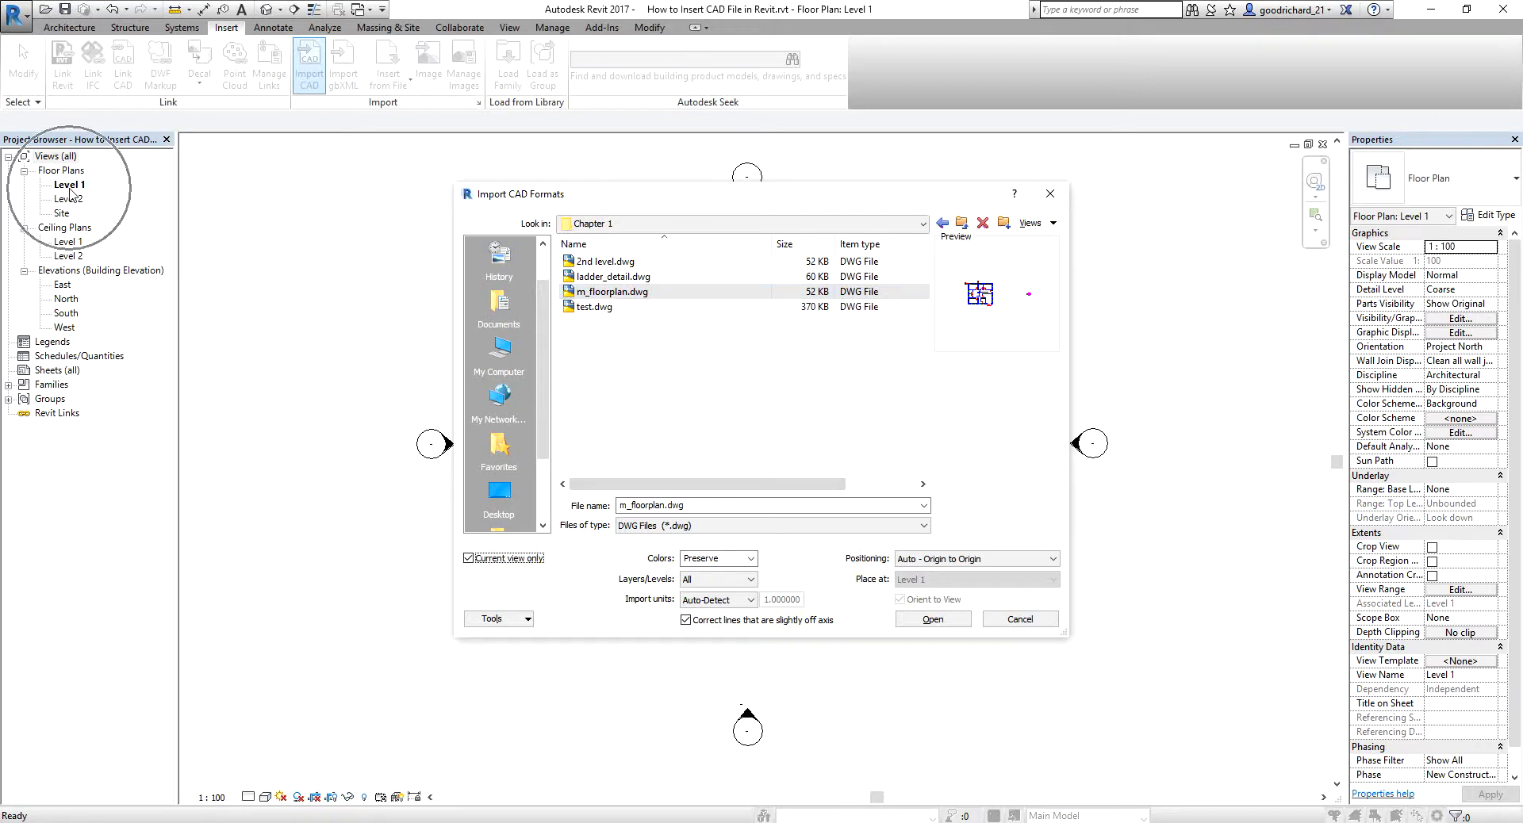
key(ctrl)
key(ctrl)
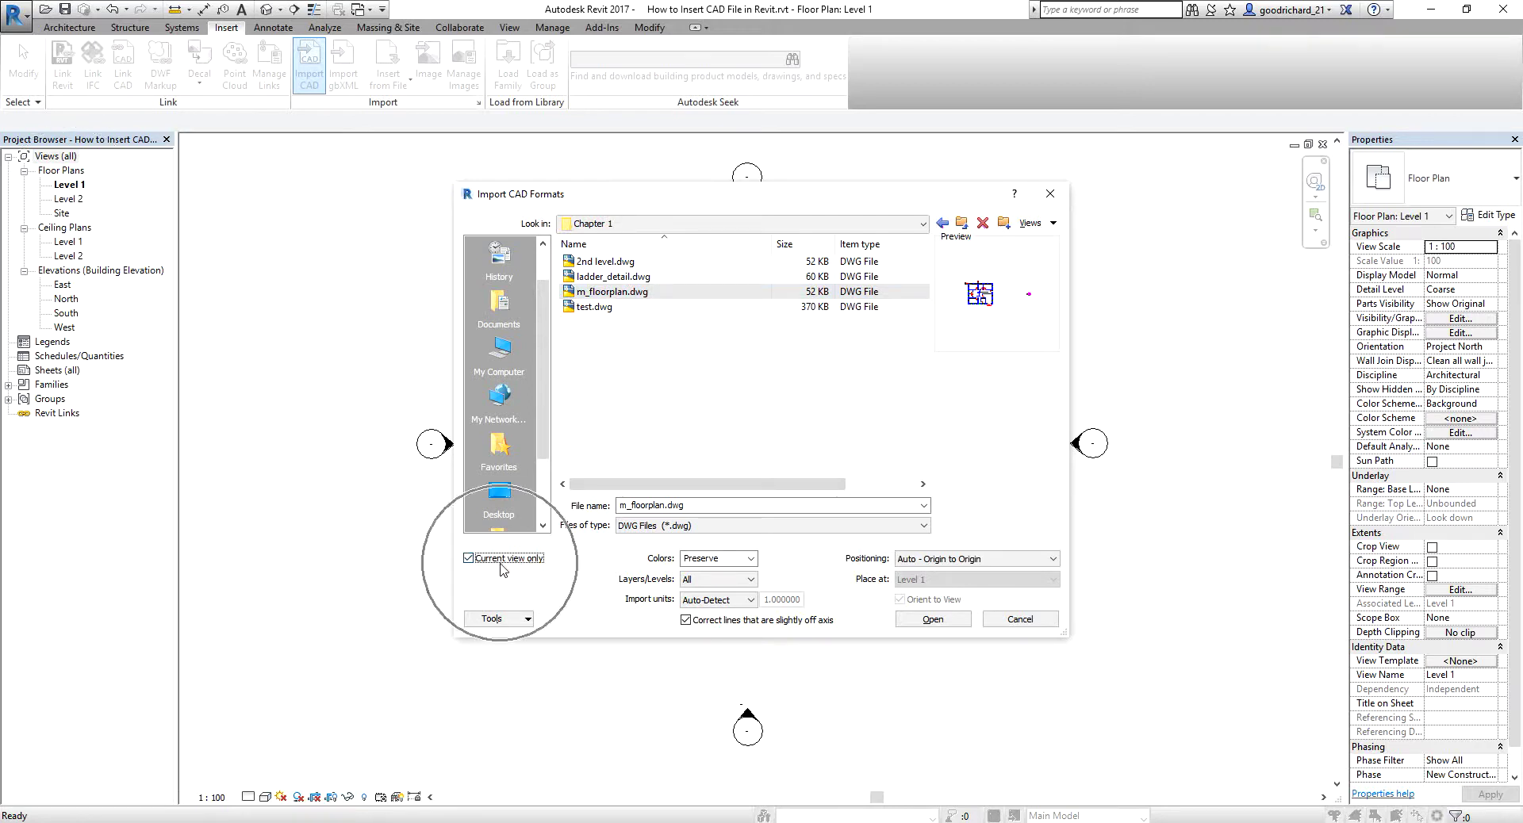
key(ctrl)
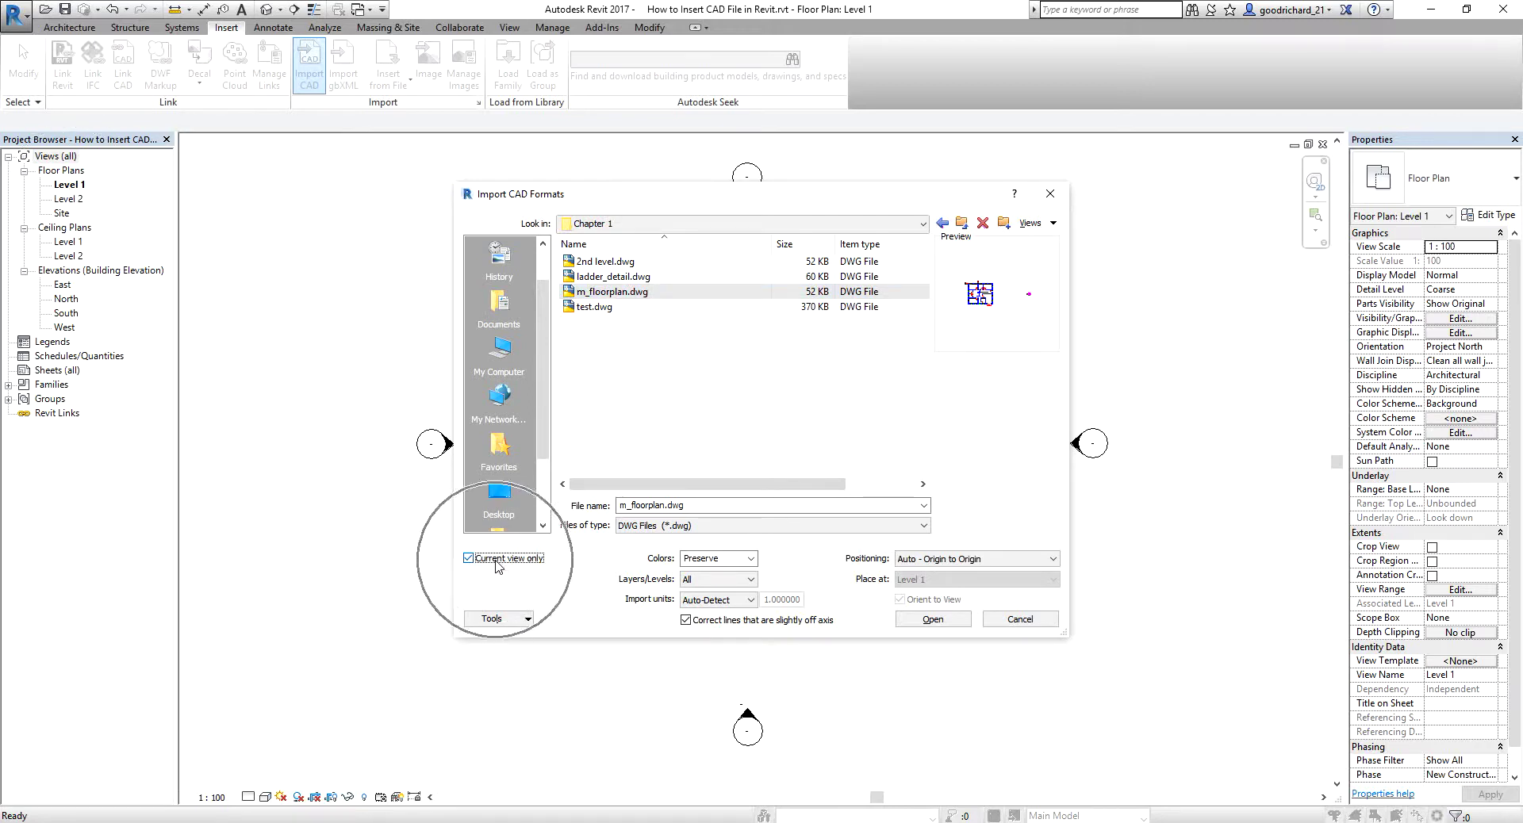
click(468, 558)
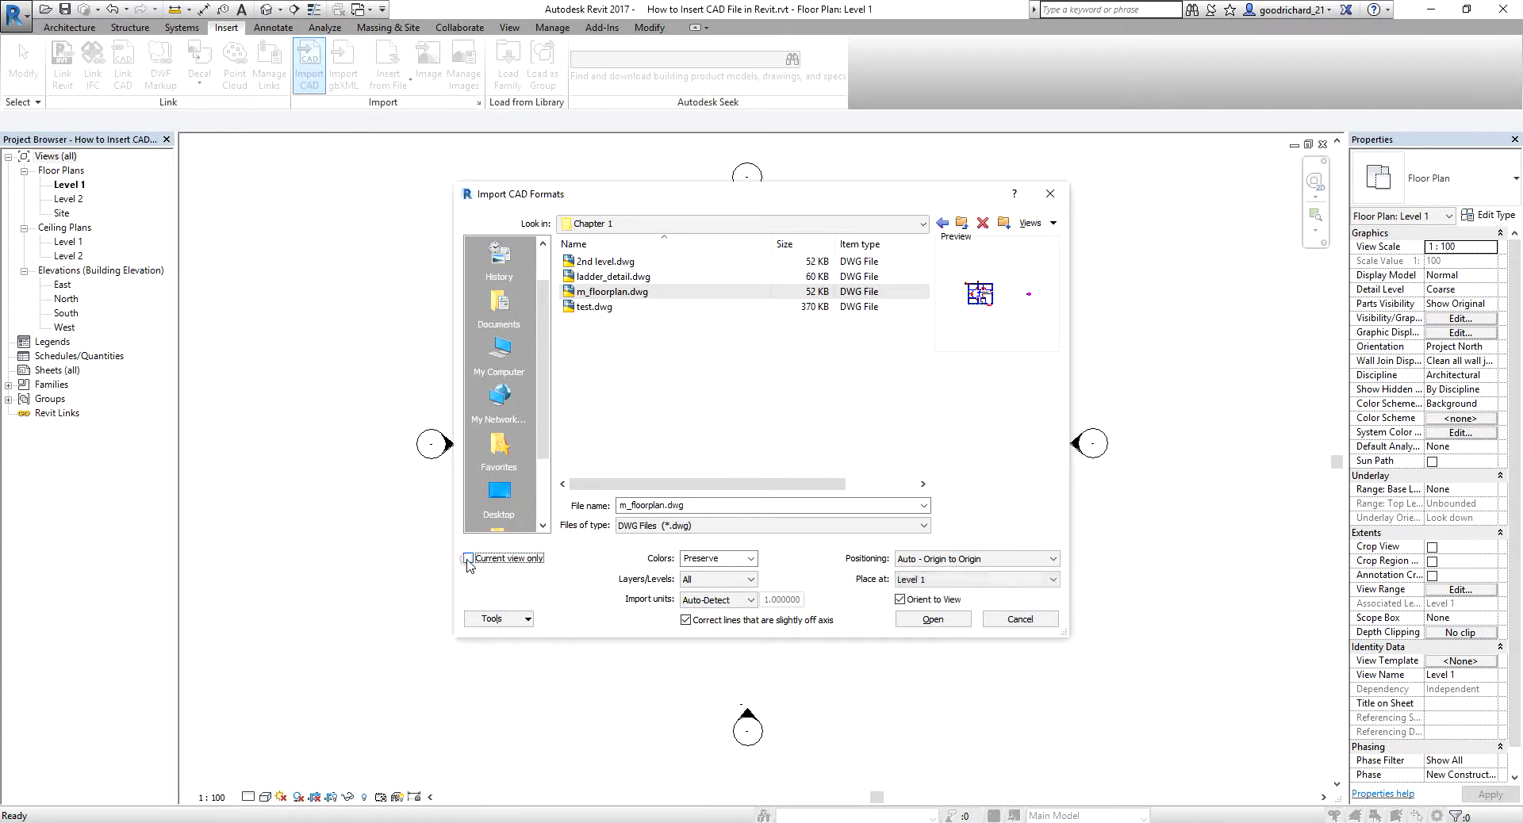
key(ctrl)
click(469, 560)
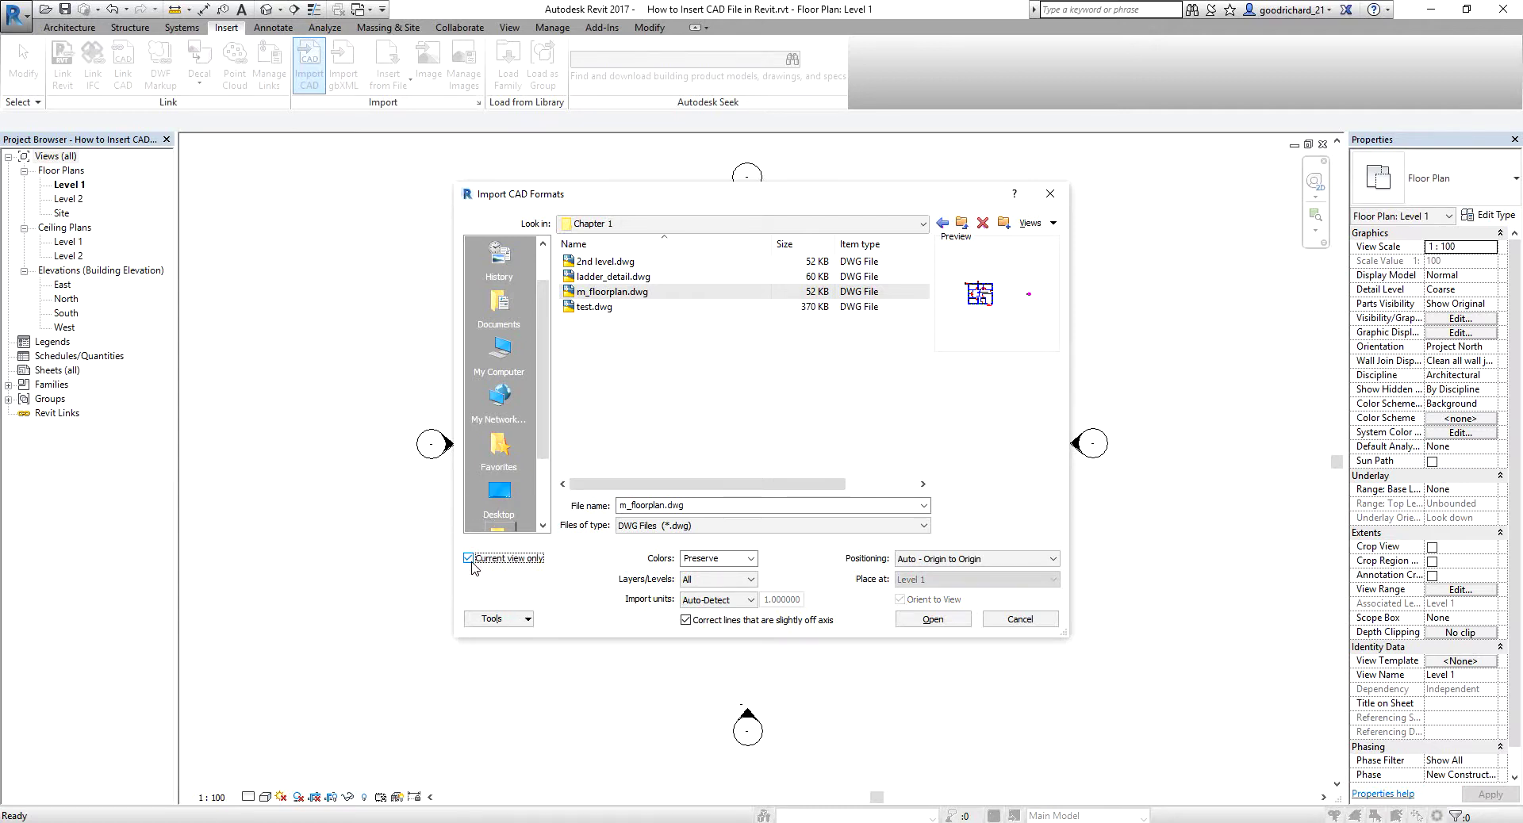
Step: Set the positioning to Auto - Center to Center and import the floor plan into the Level 1 view
click(725, 559)
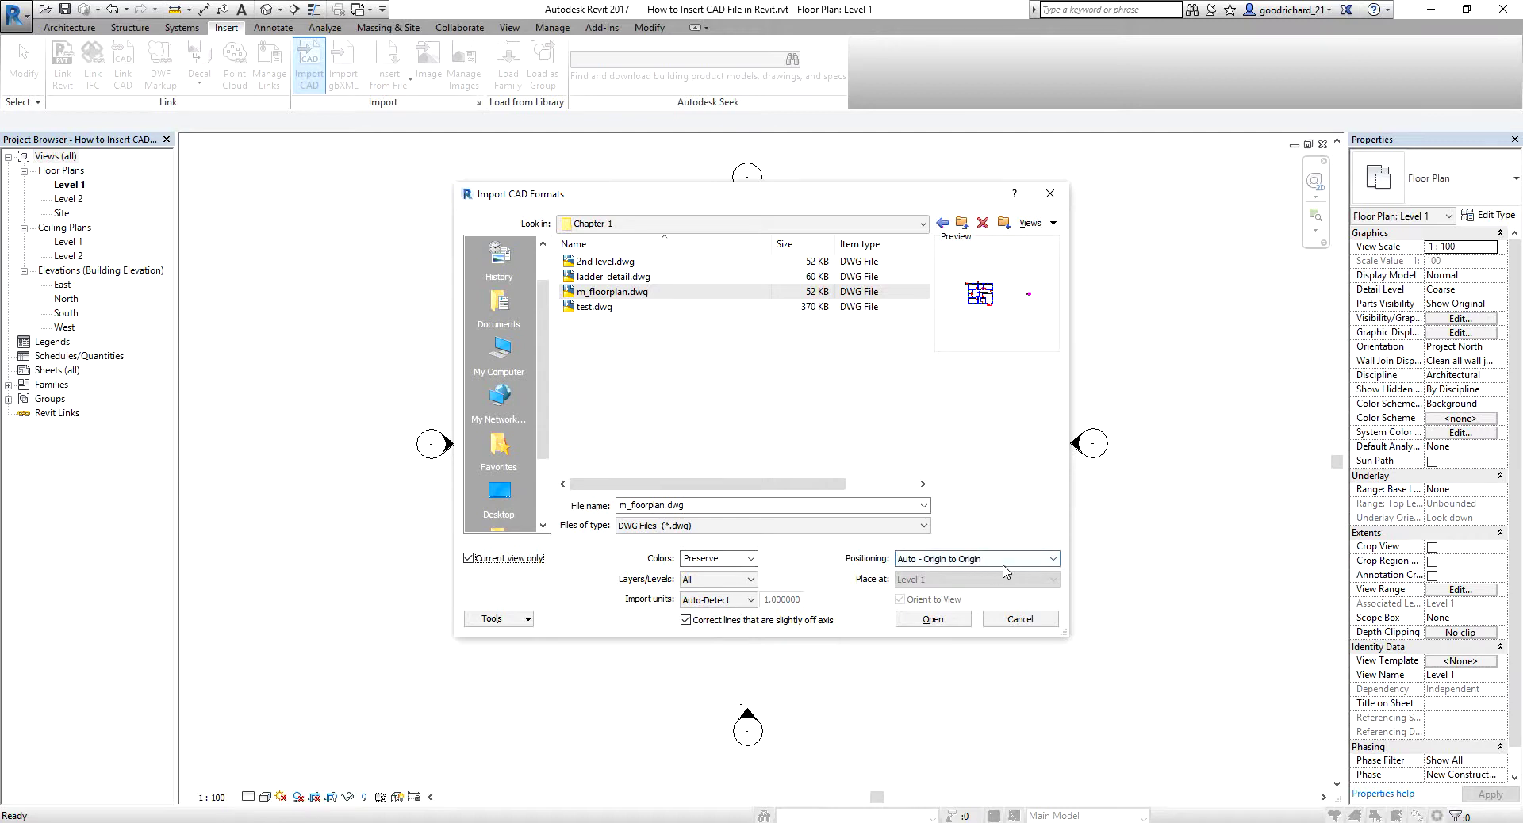
click(936, 560)
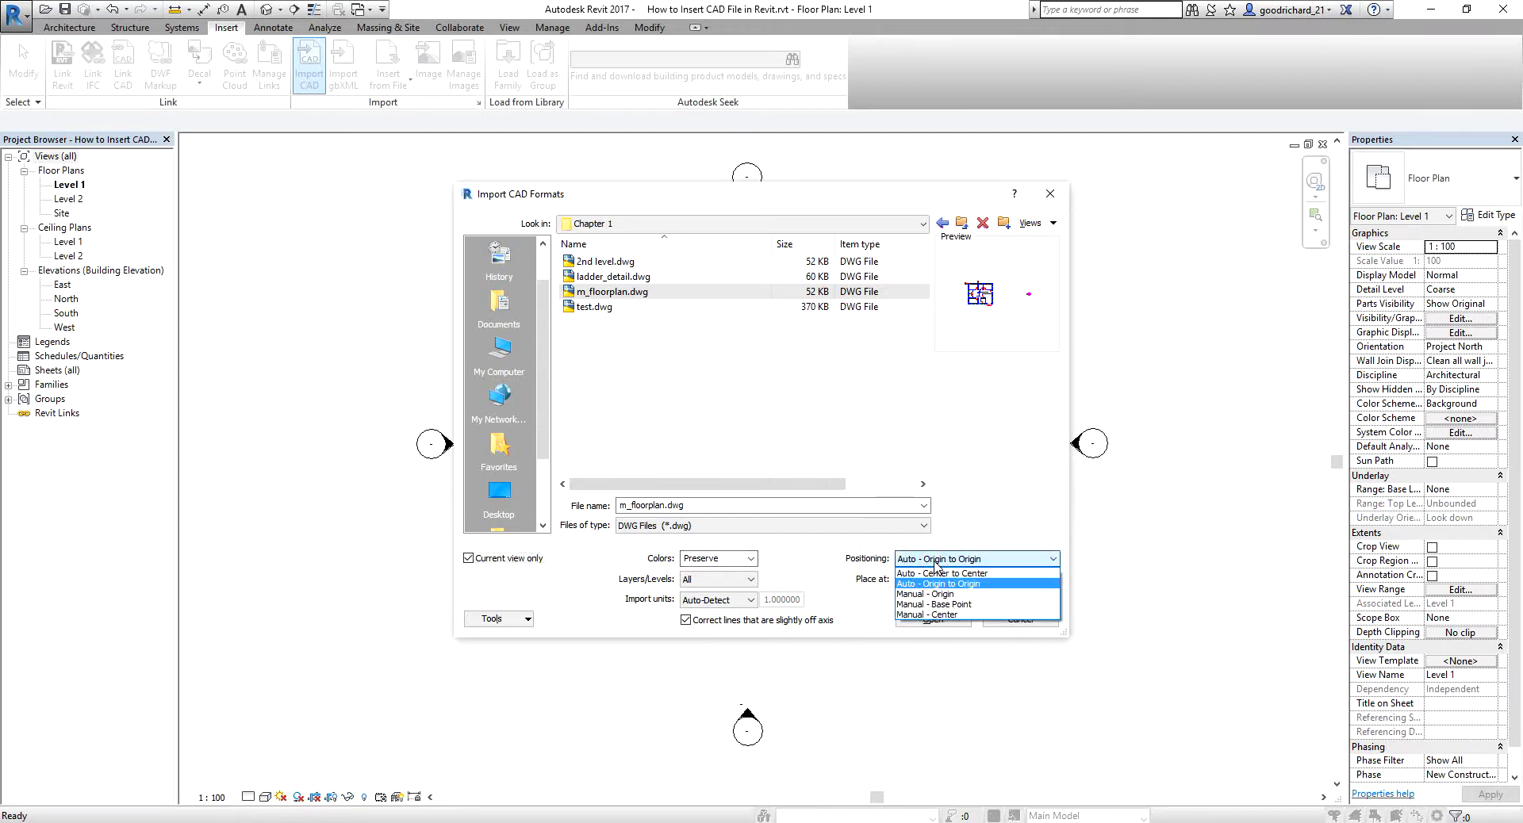
click(757, 200)
drag(747, 199, 546, 177)
click(825, 535)
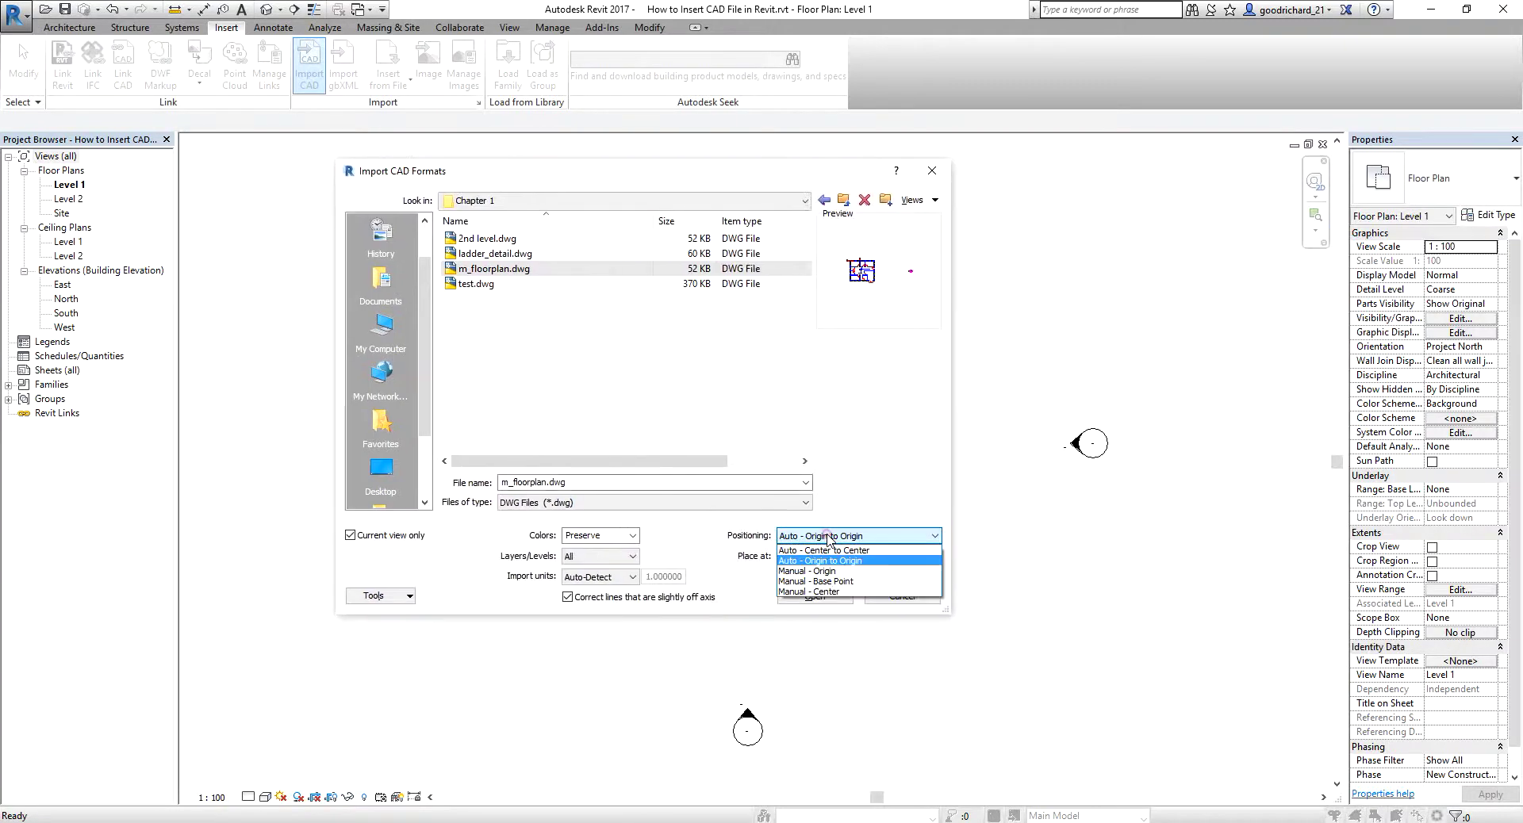
click(833, 550)
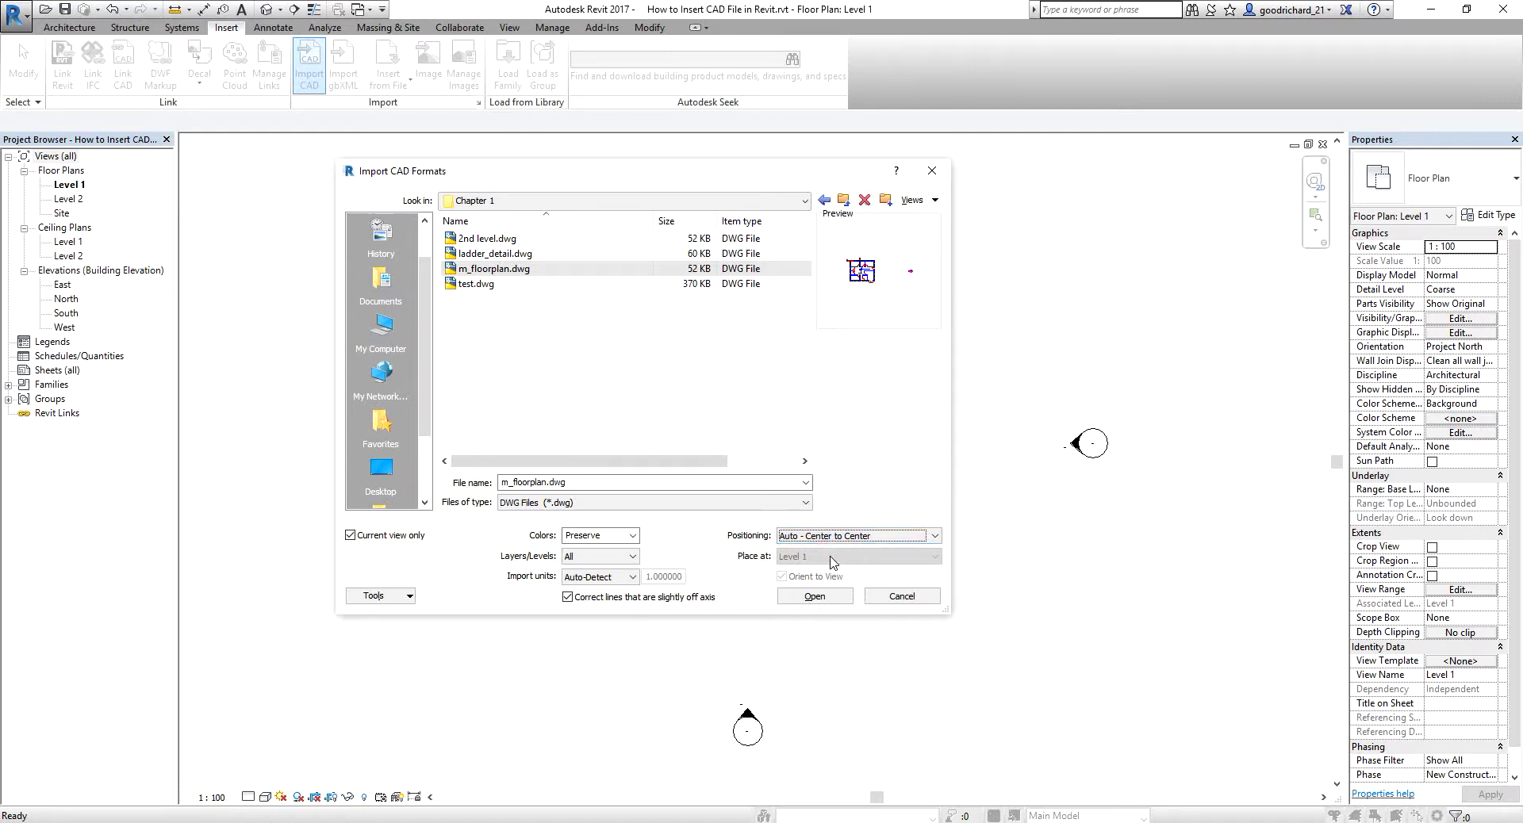
click(825, 600)
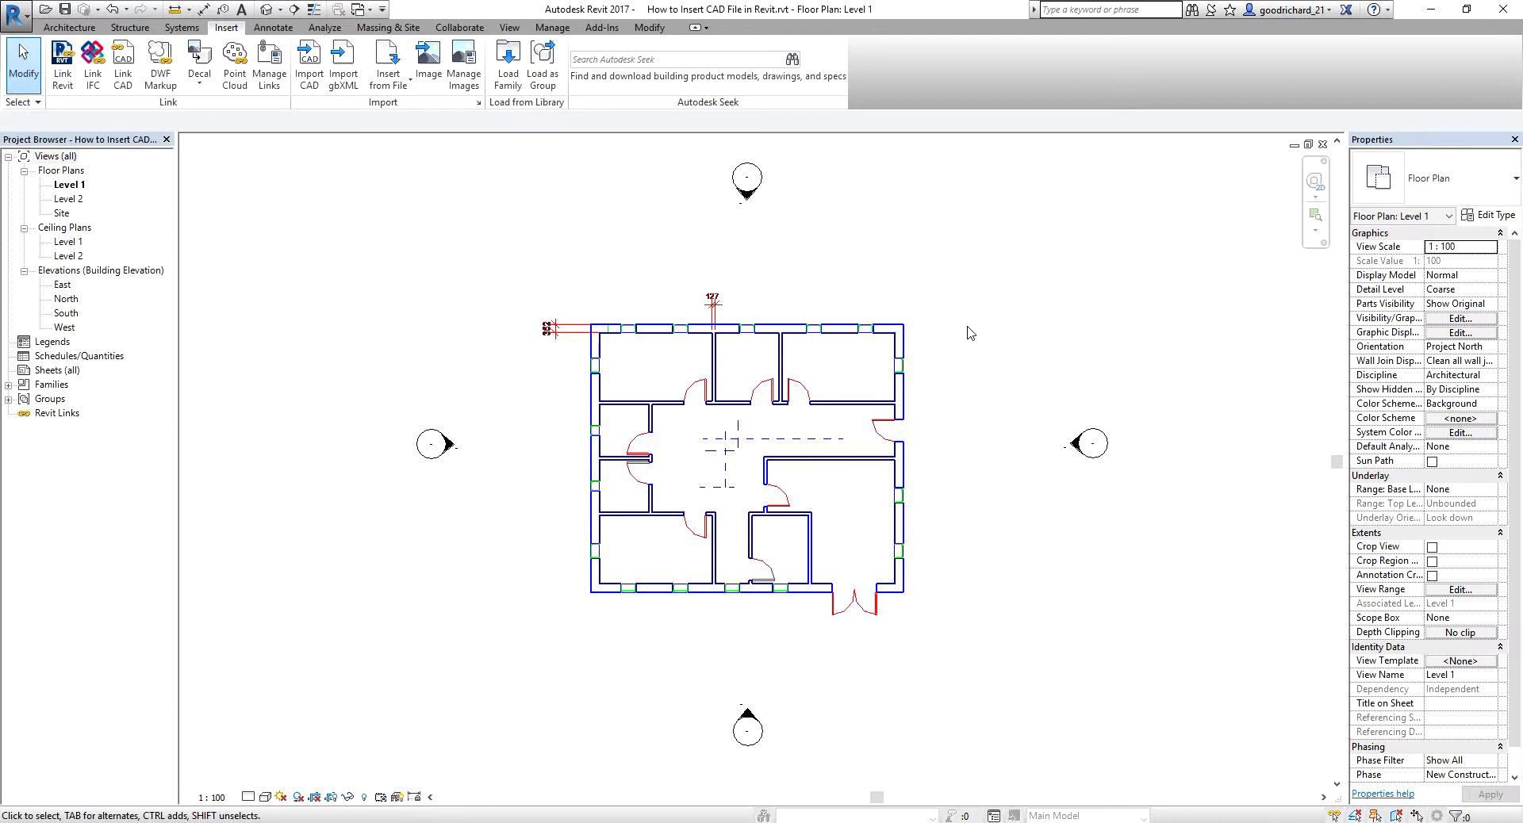
Step: Select the imported floor plan, examine its explode options, and clear the selection without exploding it
click(830, 330)
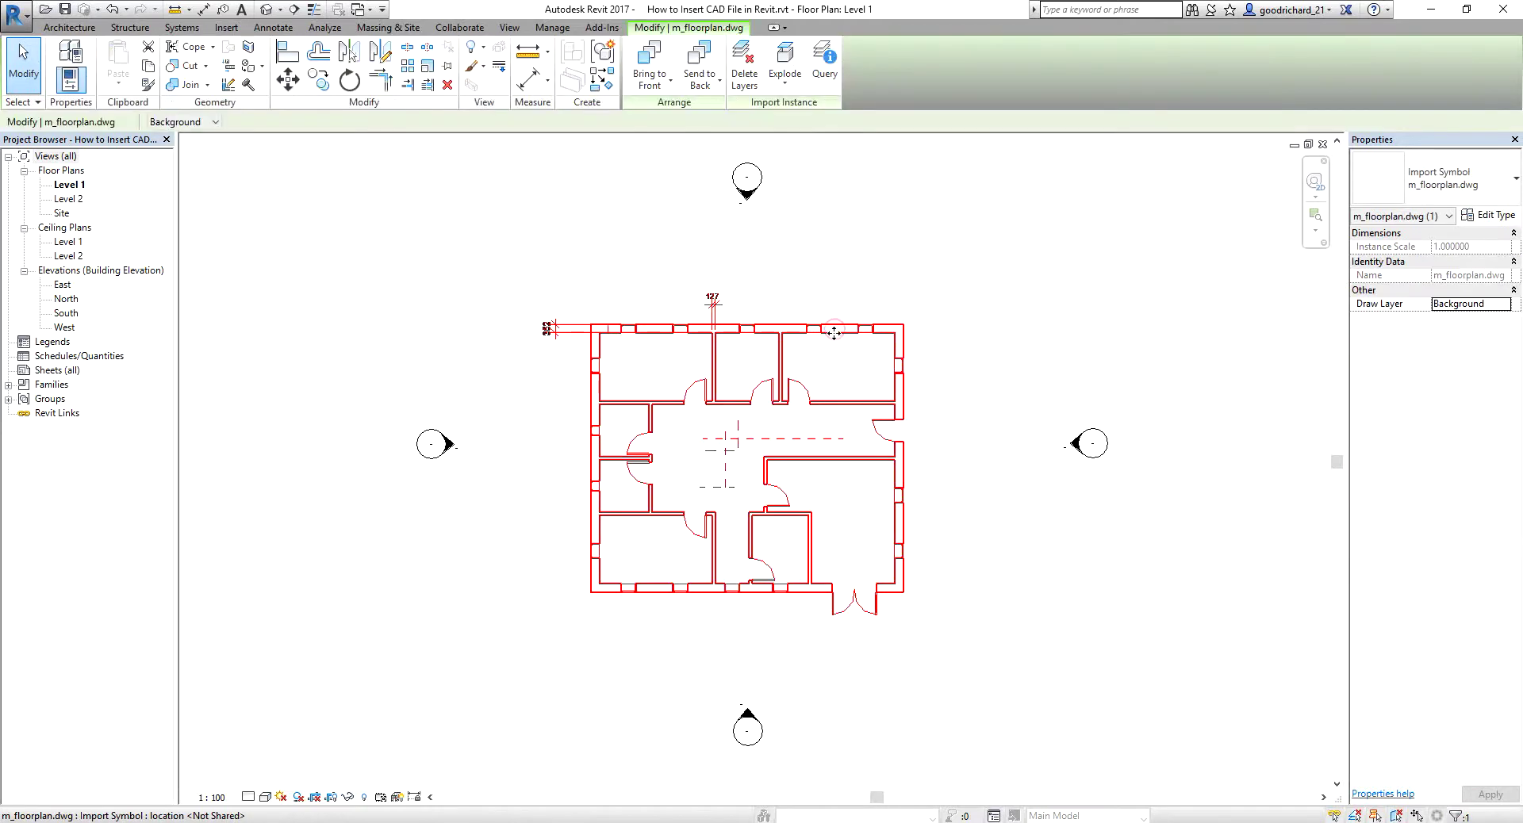
scroll(826, 331, down, 3)
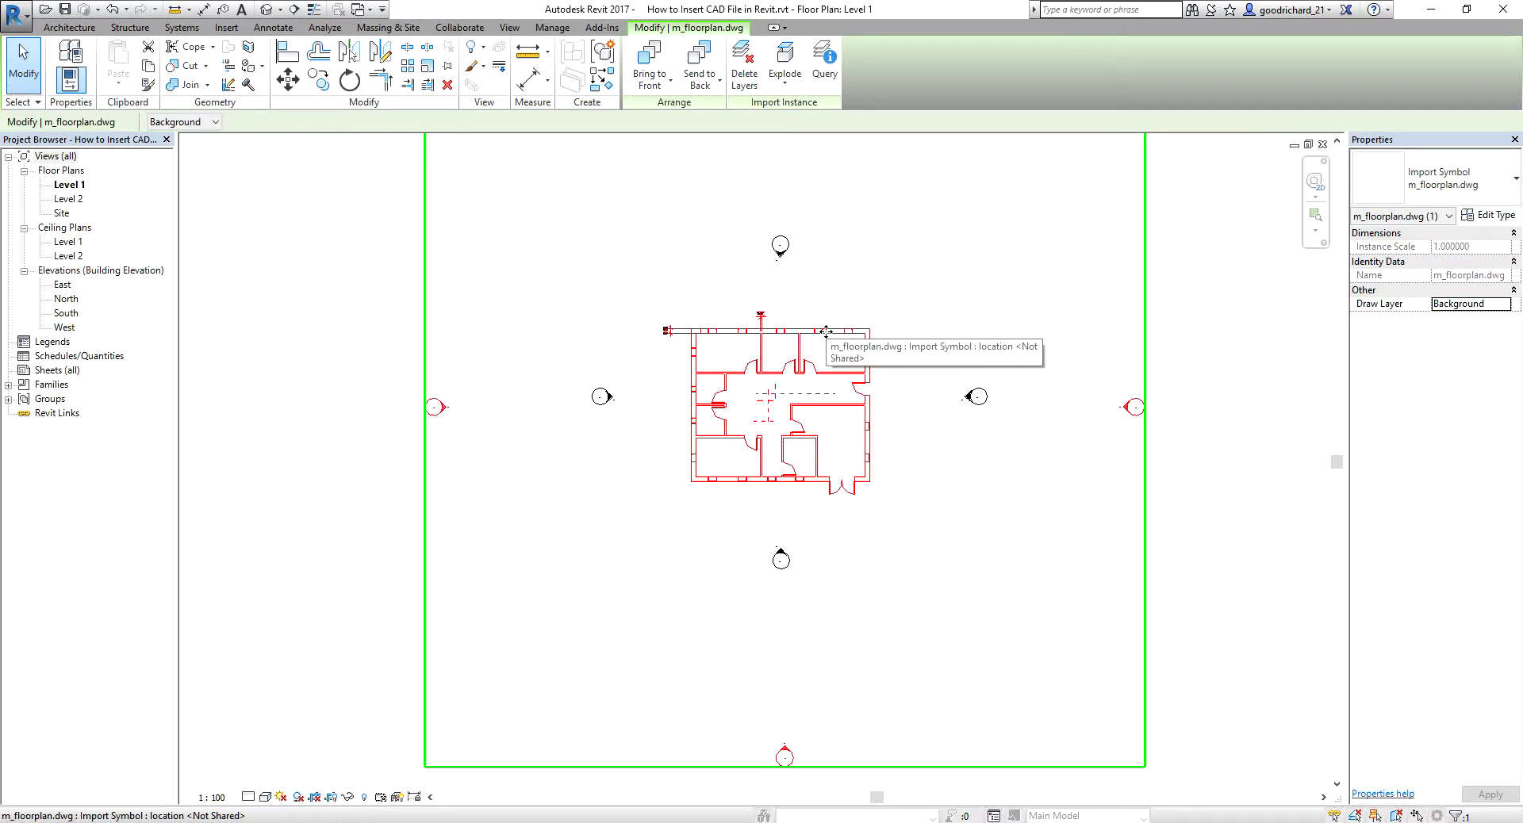
click(783, 91)
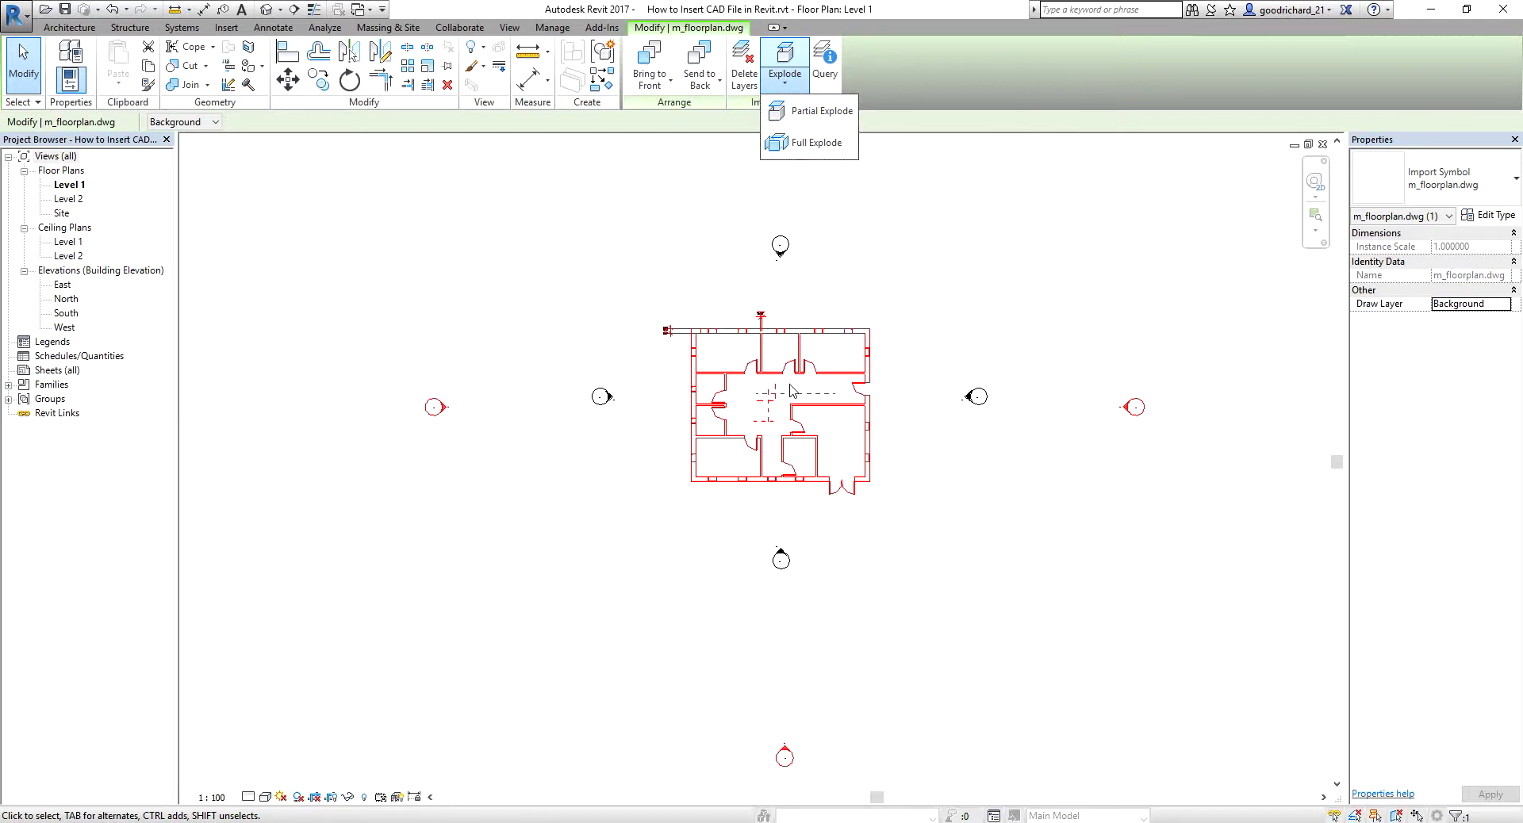
click(691, 243)
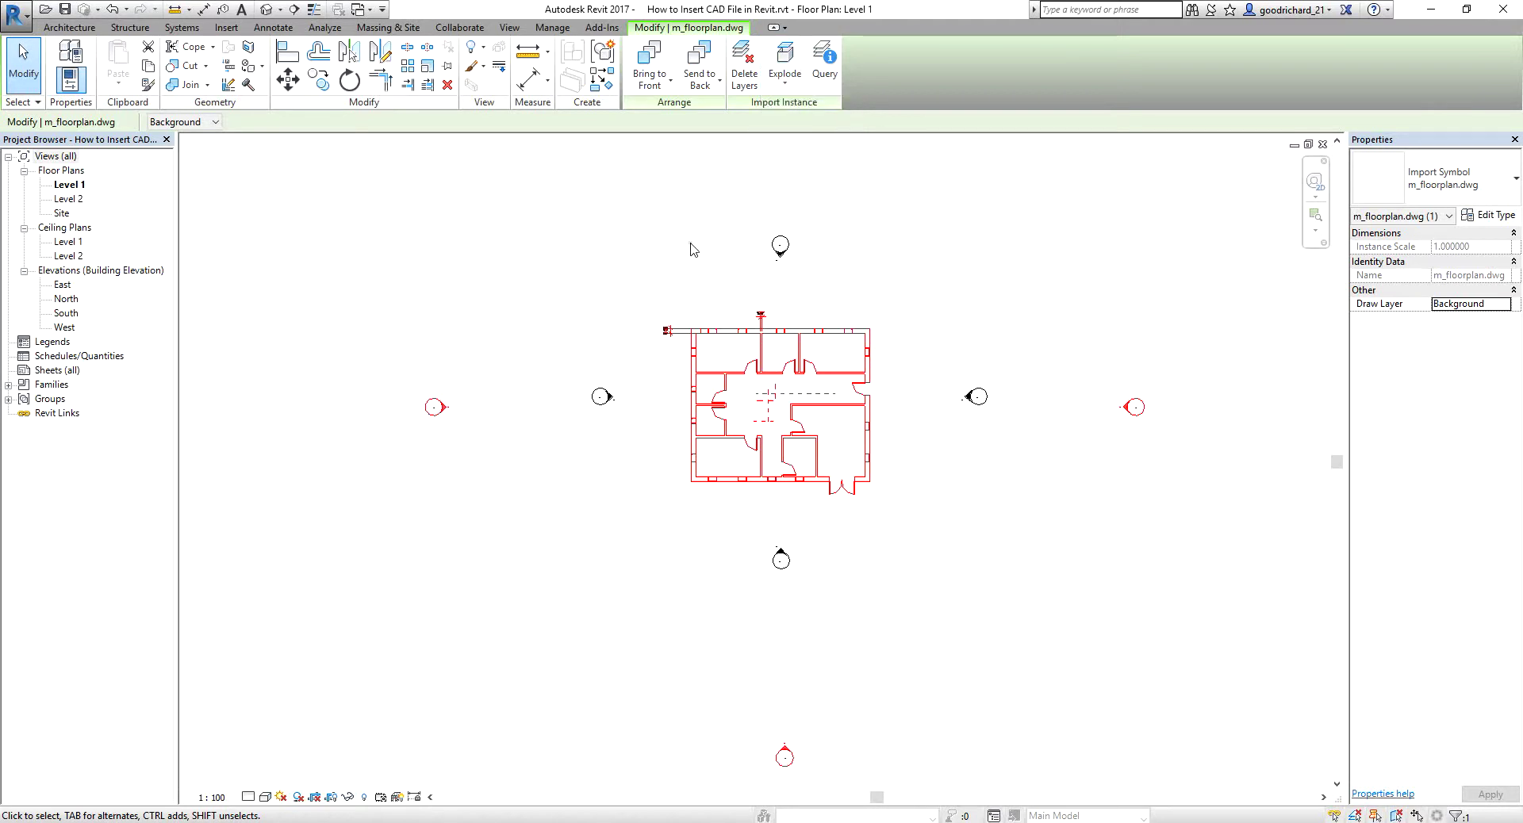
click(1178, 496)
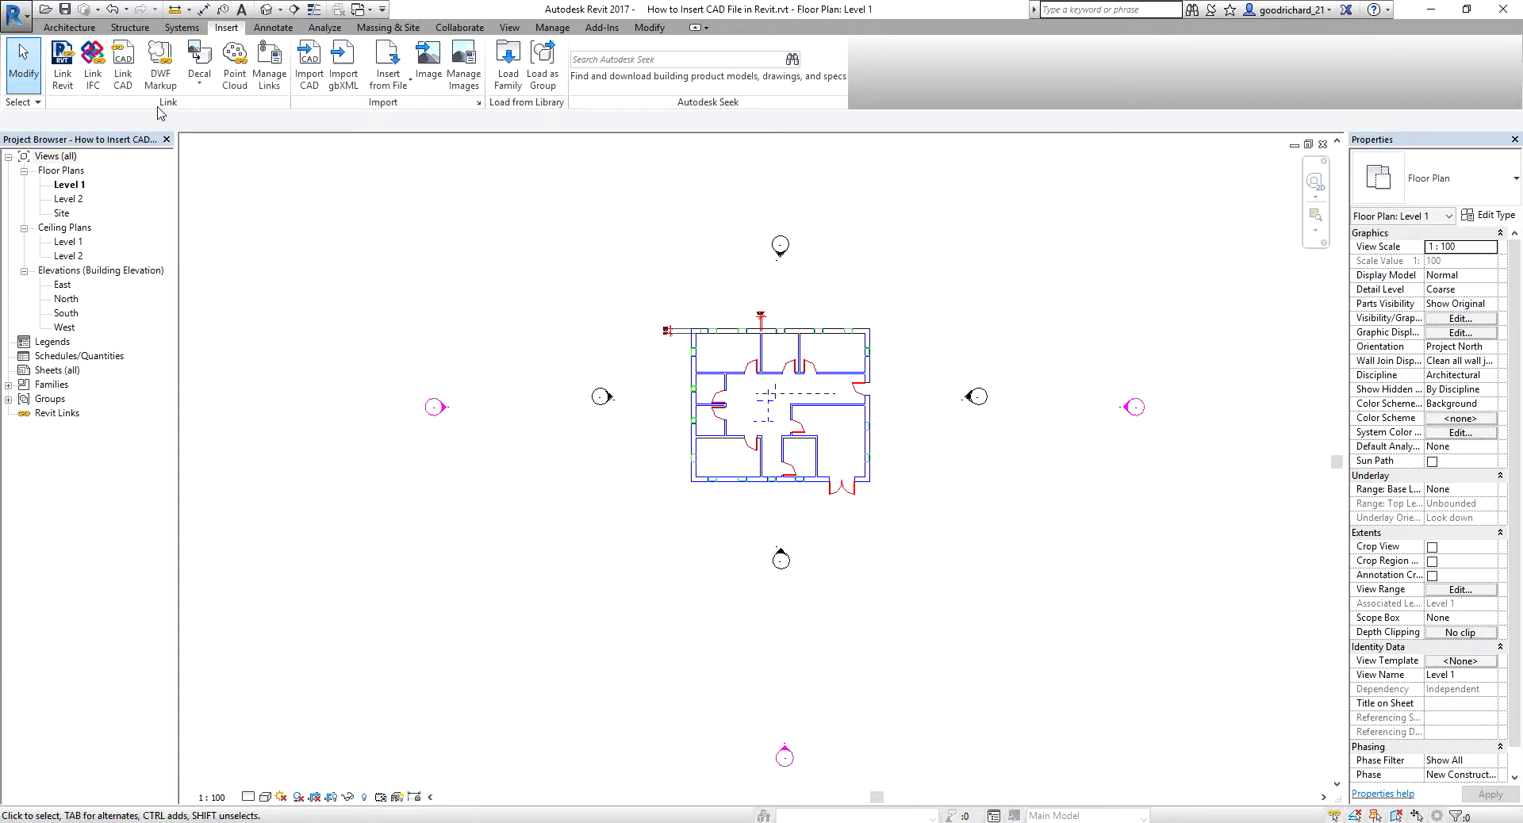
Step: Start a CAD link, choose m_floorplan.dwg, and set its positioning to Manual - Origin
click(126, 73)
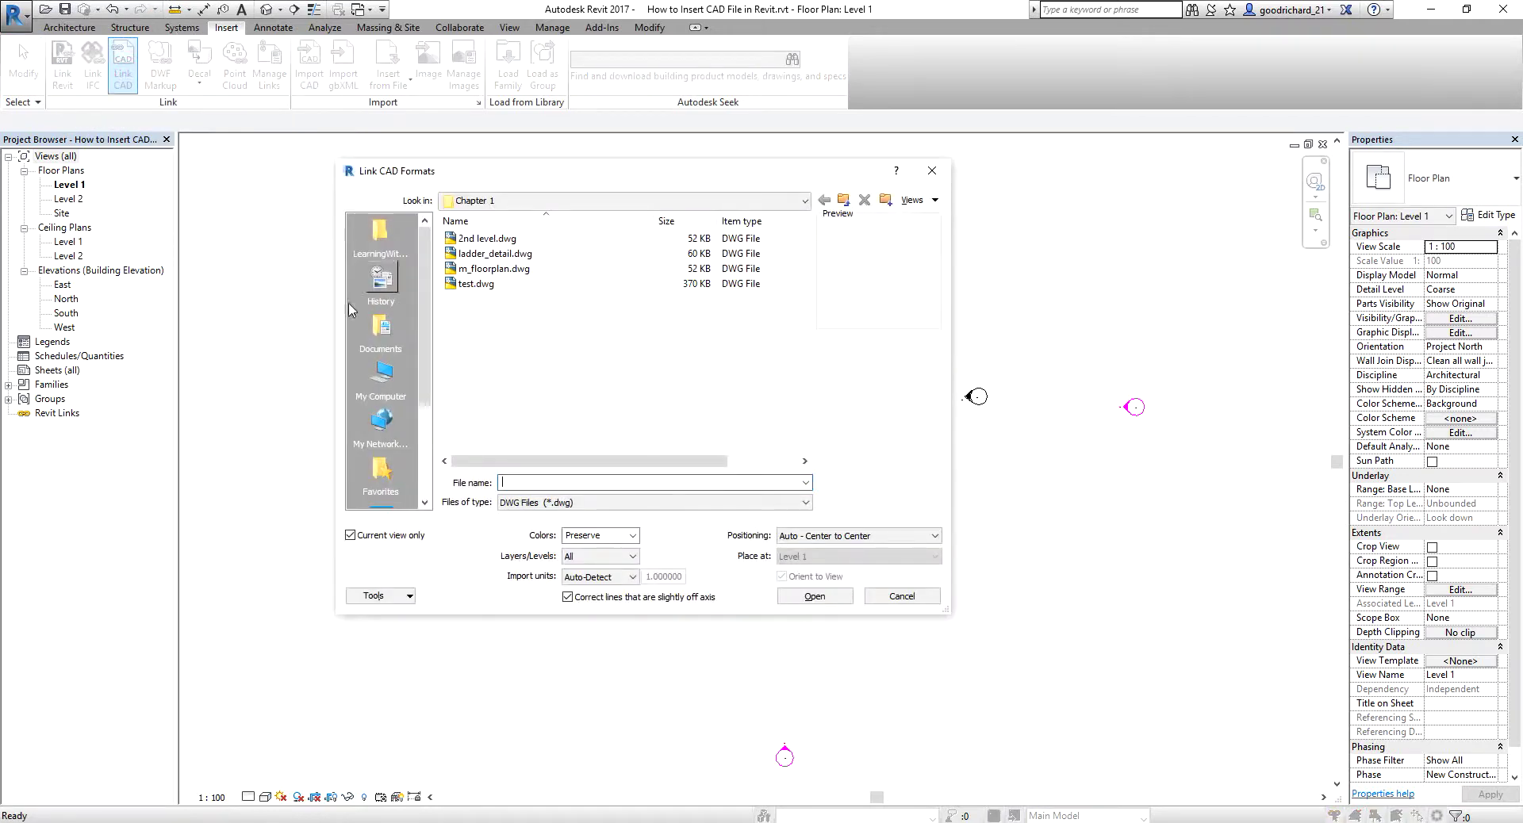
click(485, 270)
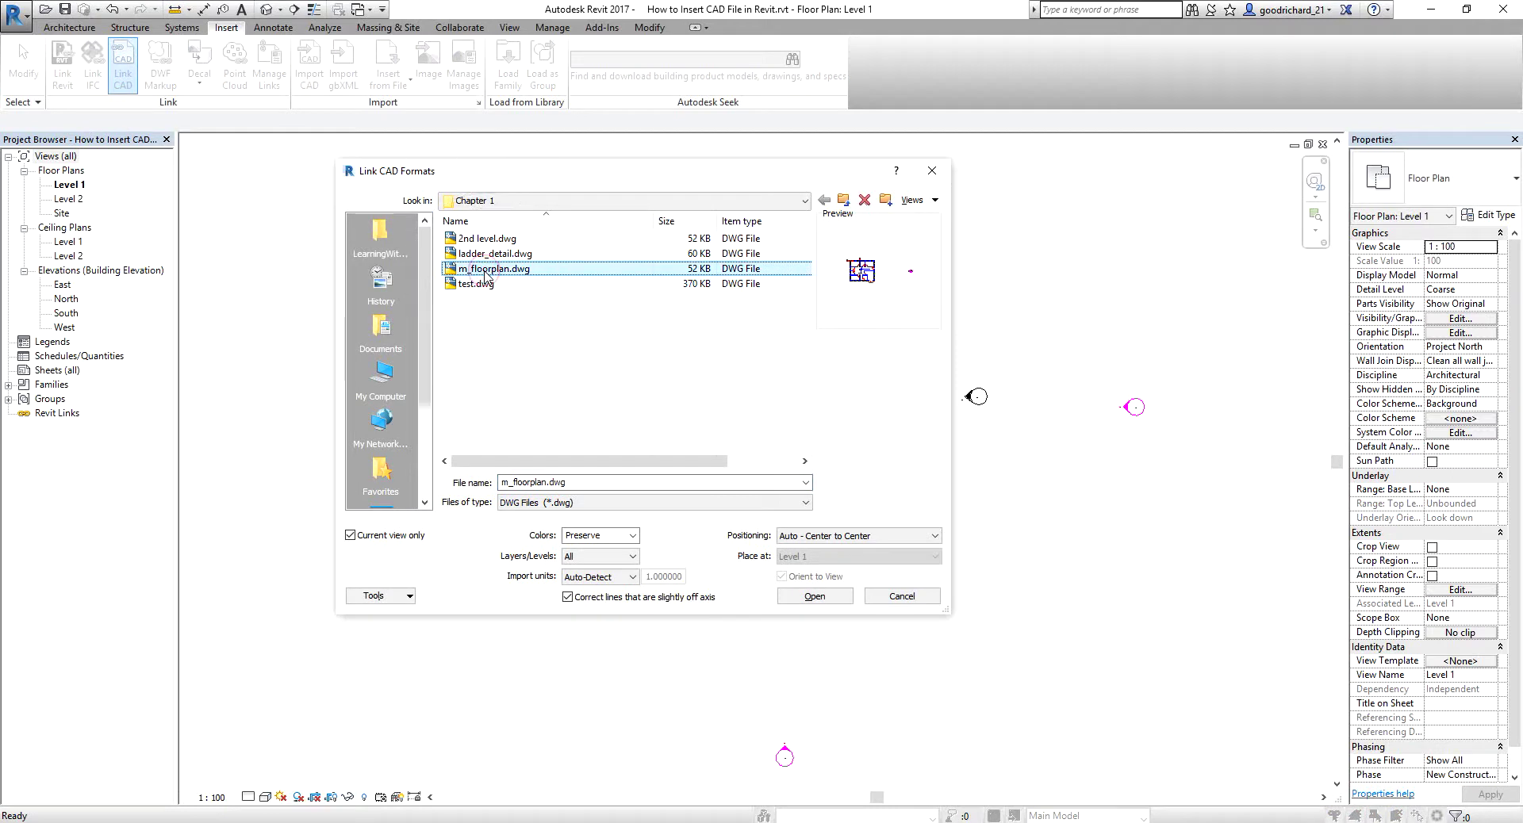
click(865, 540)
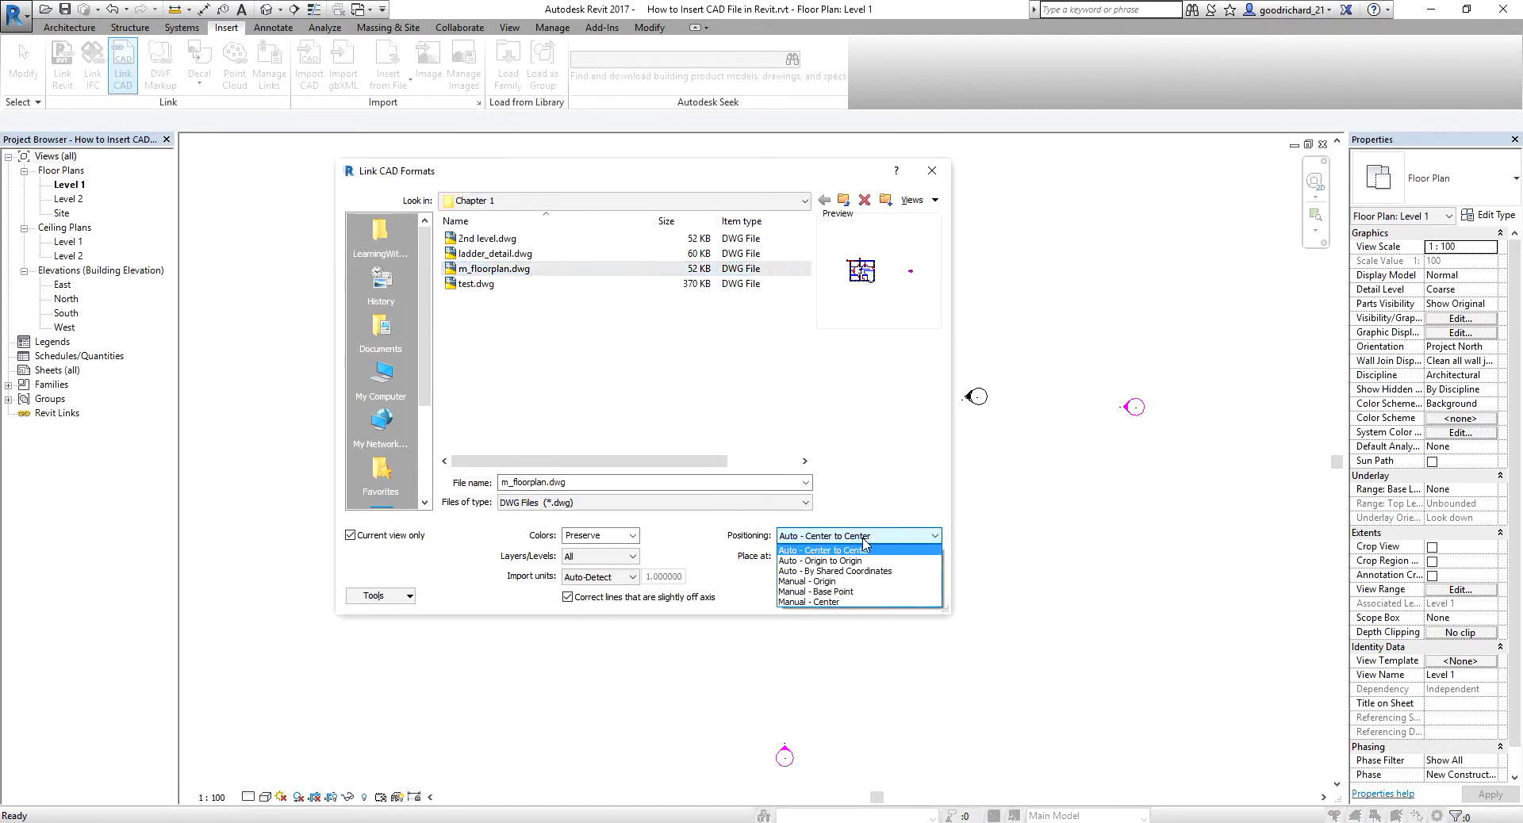
click(824, 583)
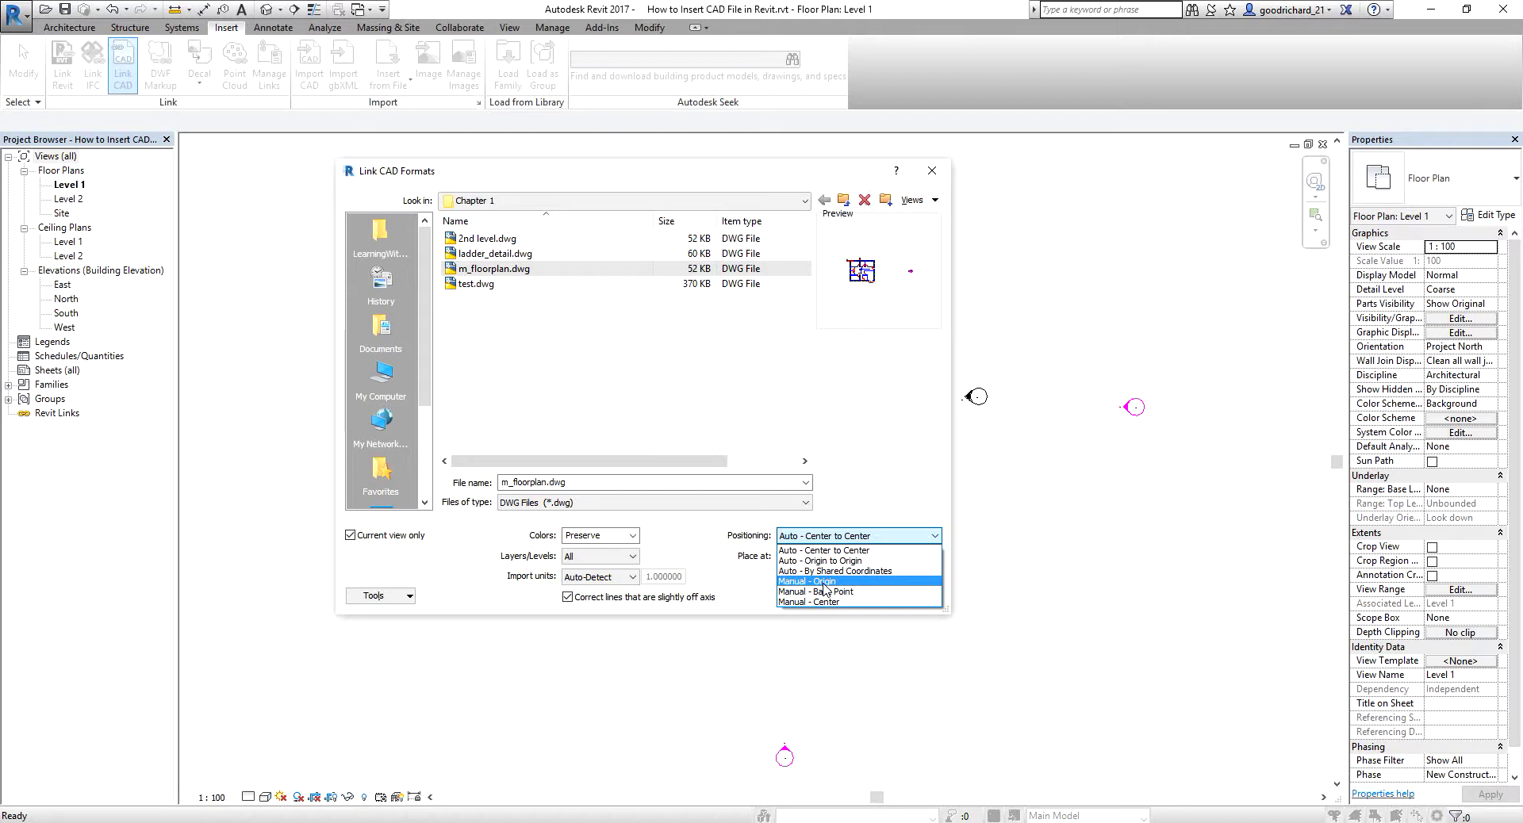
click(824, 583)
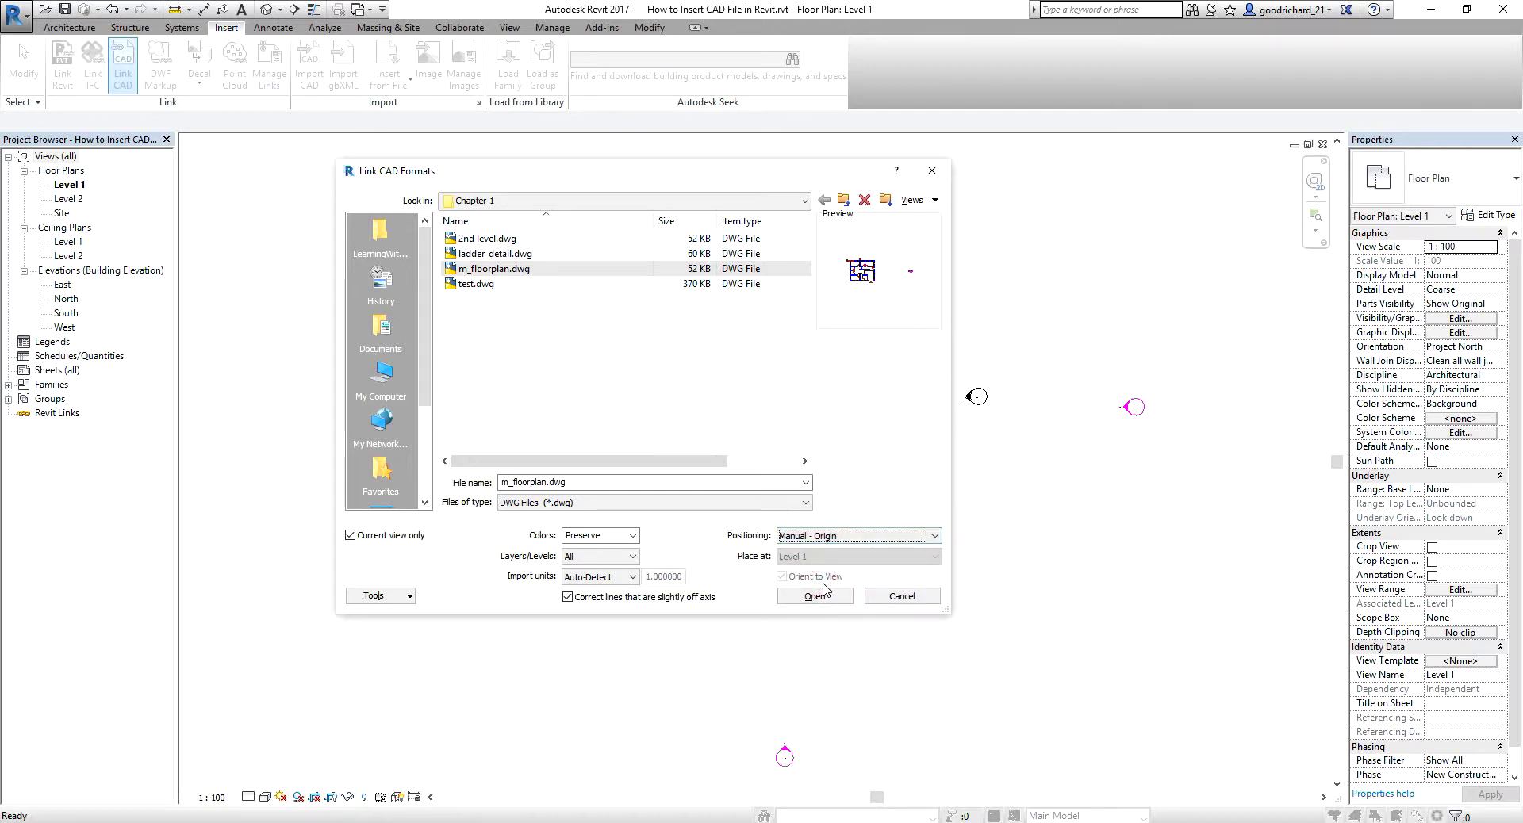
Step: Load the linked floor plan and place it to the right of the imported plan, clear of the elevation markers
click(812, 603)
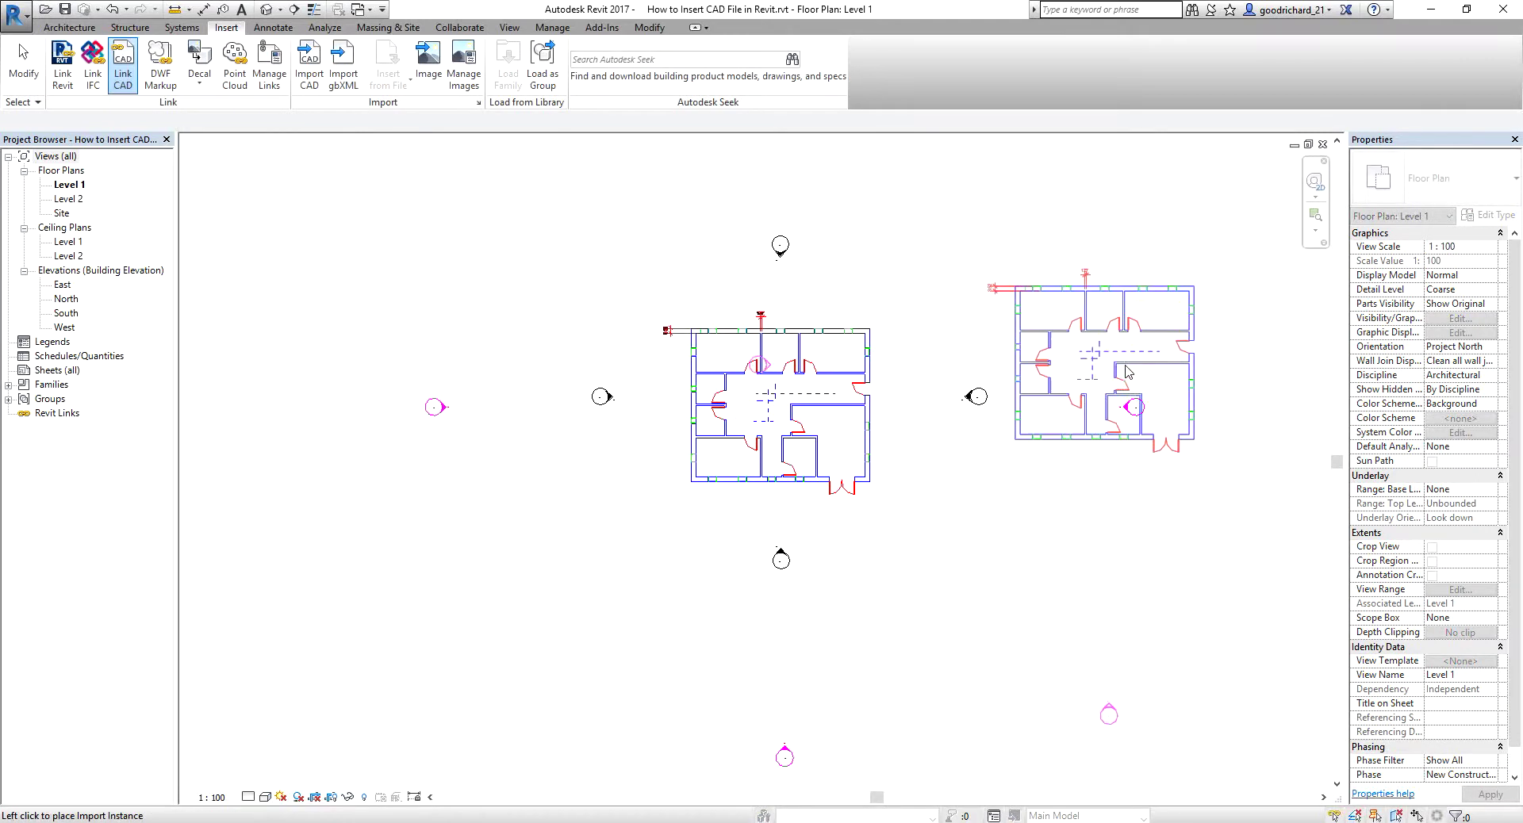
middle_drag(1120, 432, 840, 439)
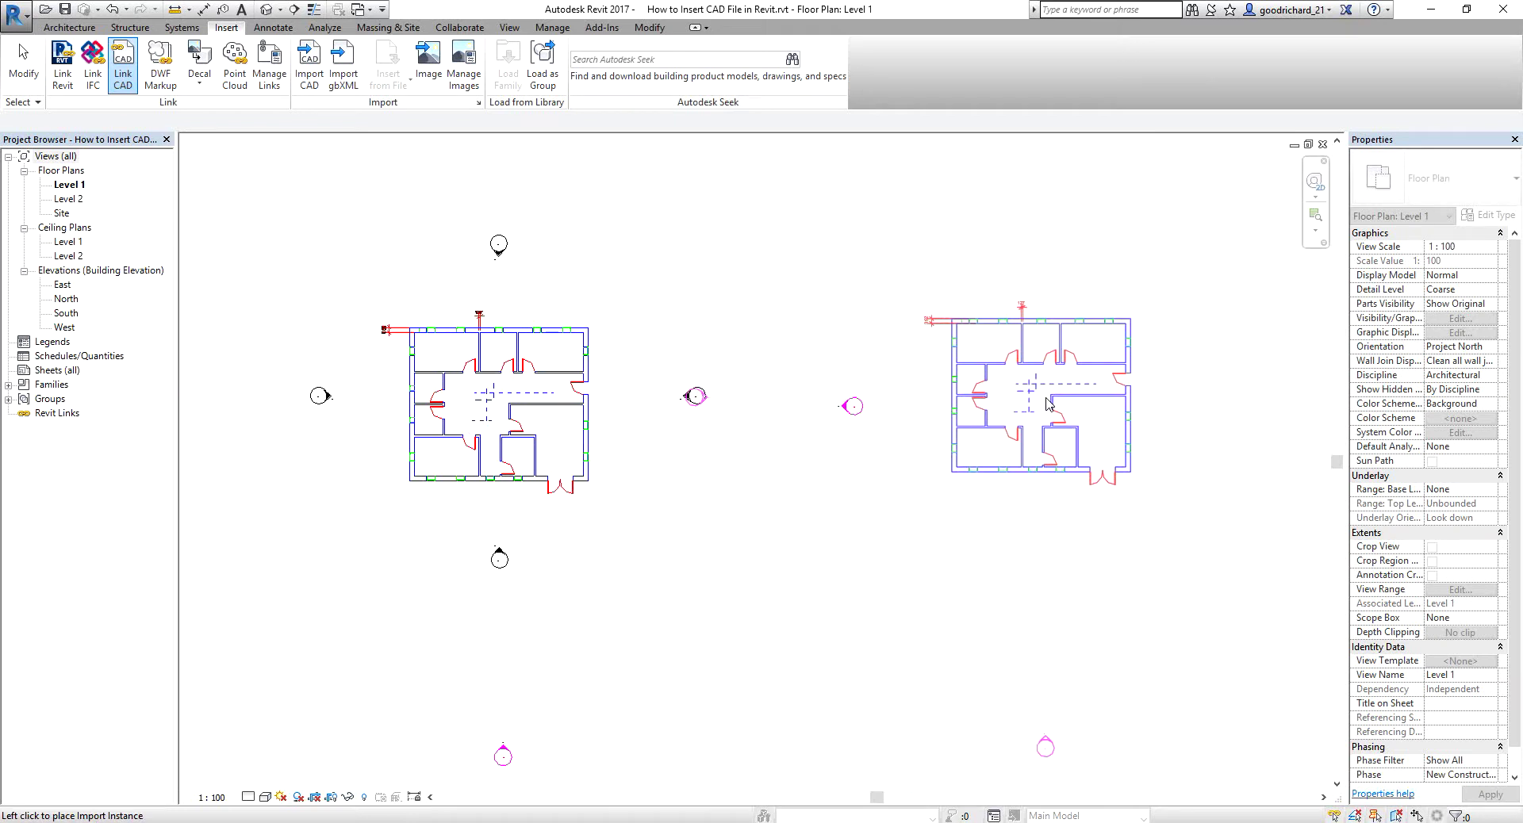
click(1050, 402)
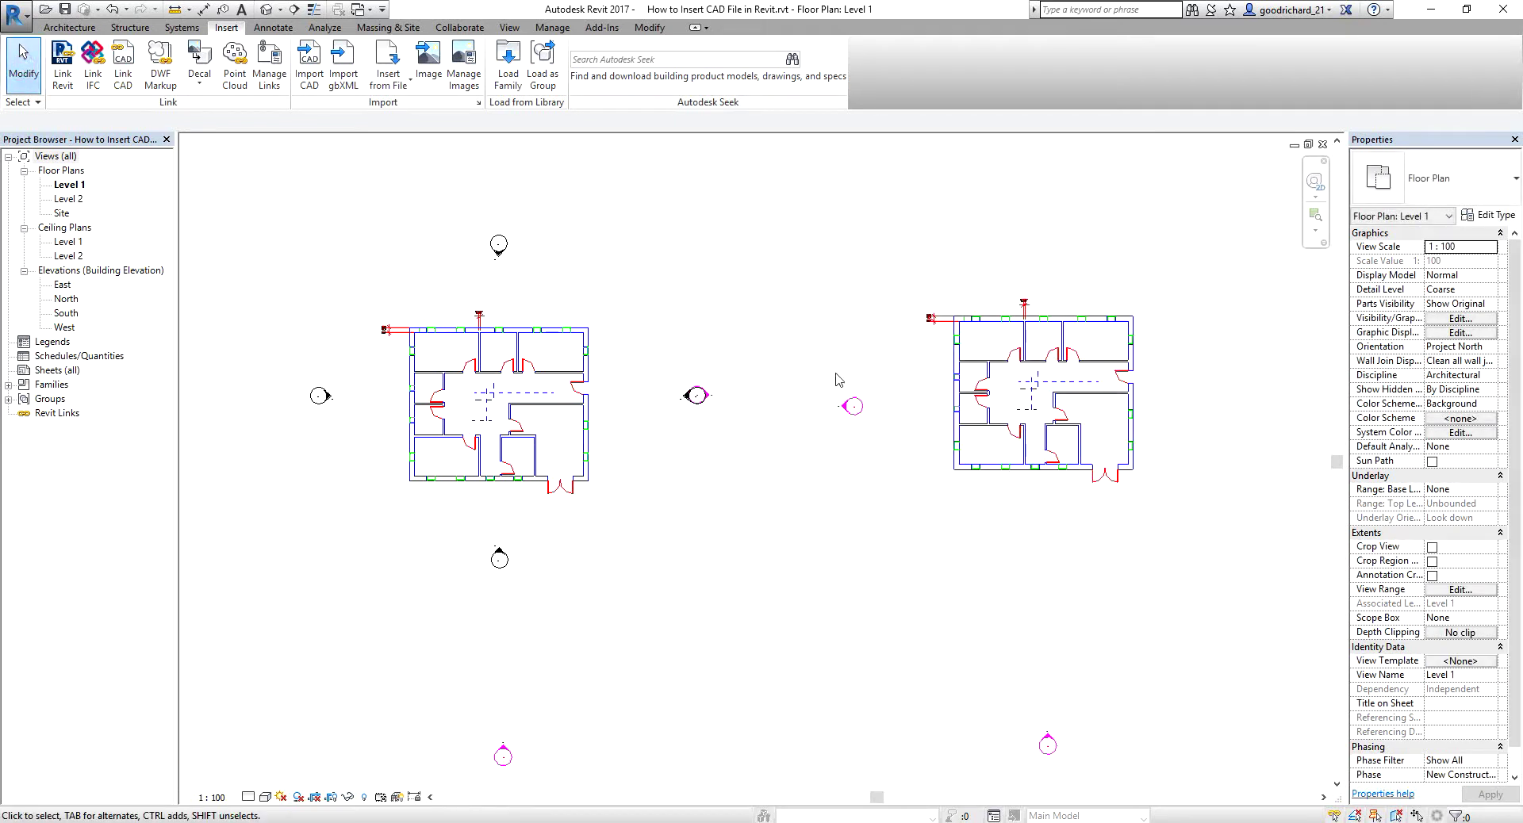
scroll(817, 491, down, 1)
middle_drag(987, 525, 788, 534)
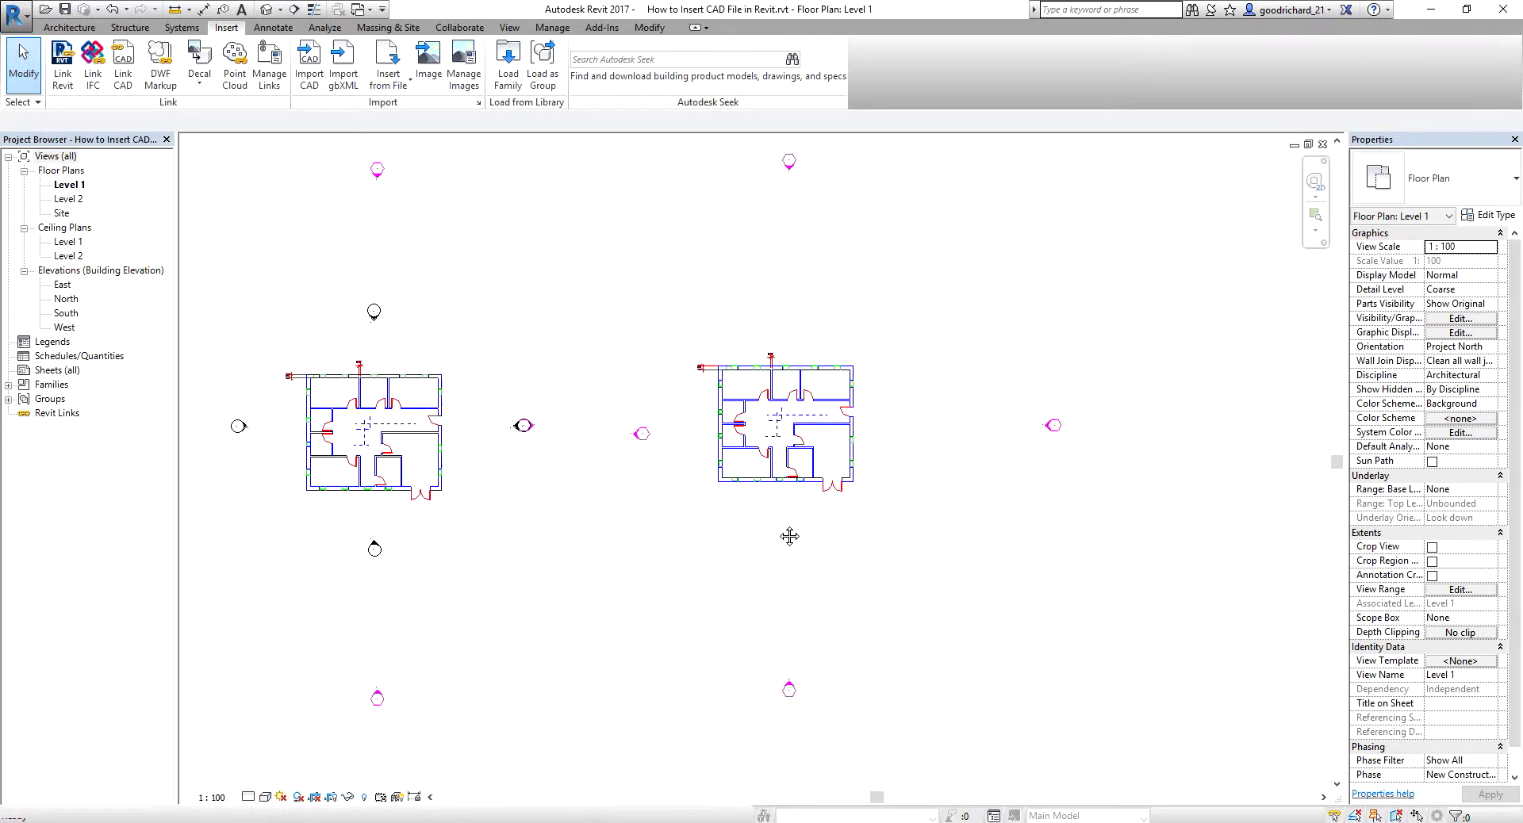
Step: Select the linked floor plan, check whether Explode is available for it, and clear the selection
click(855, 371)
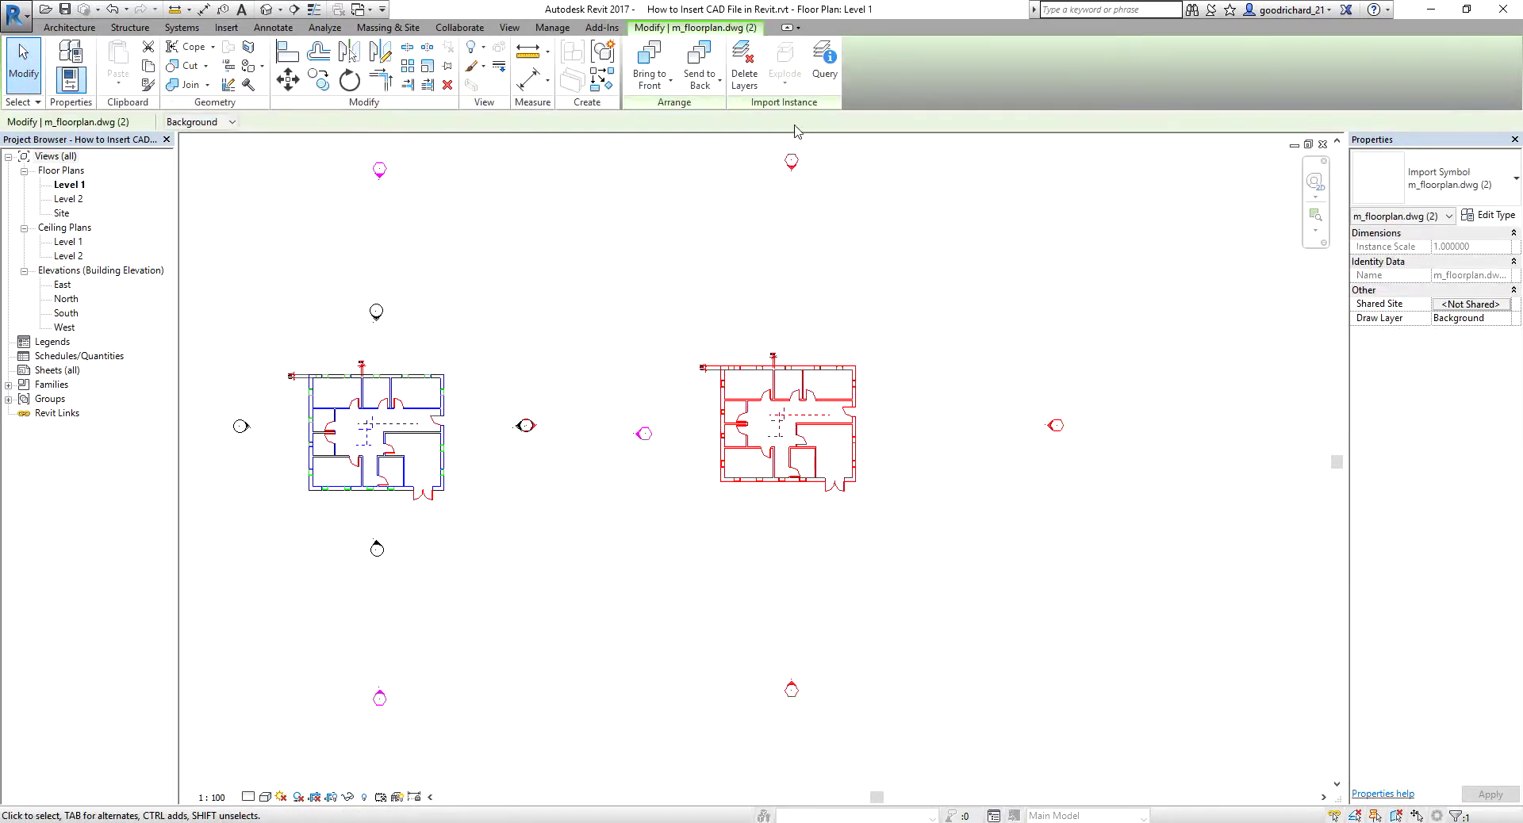
key(ctrl)
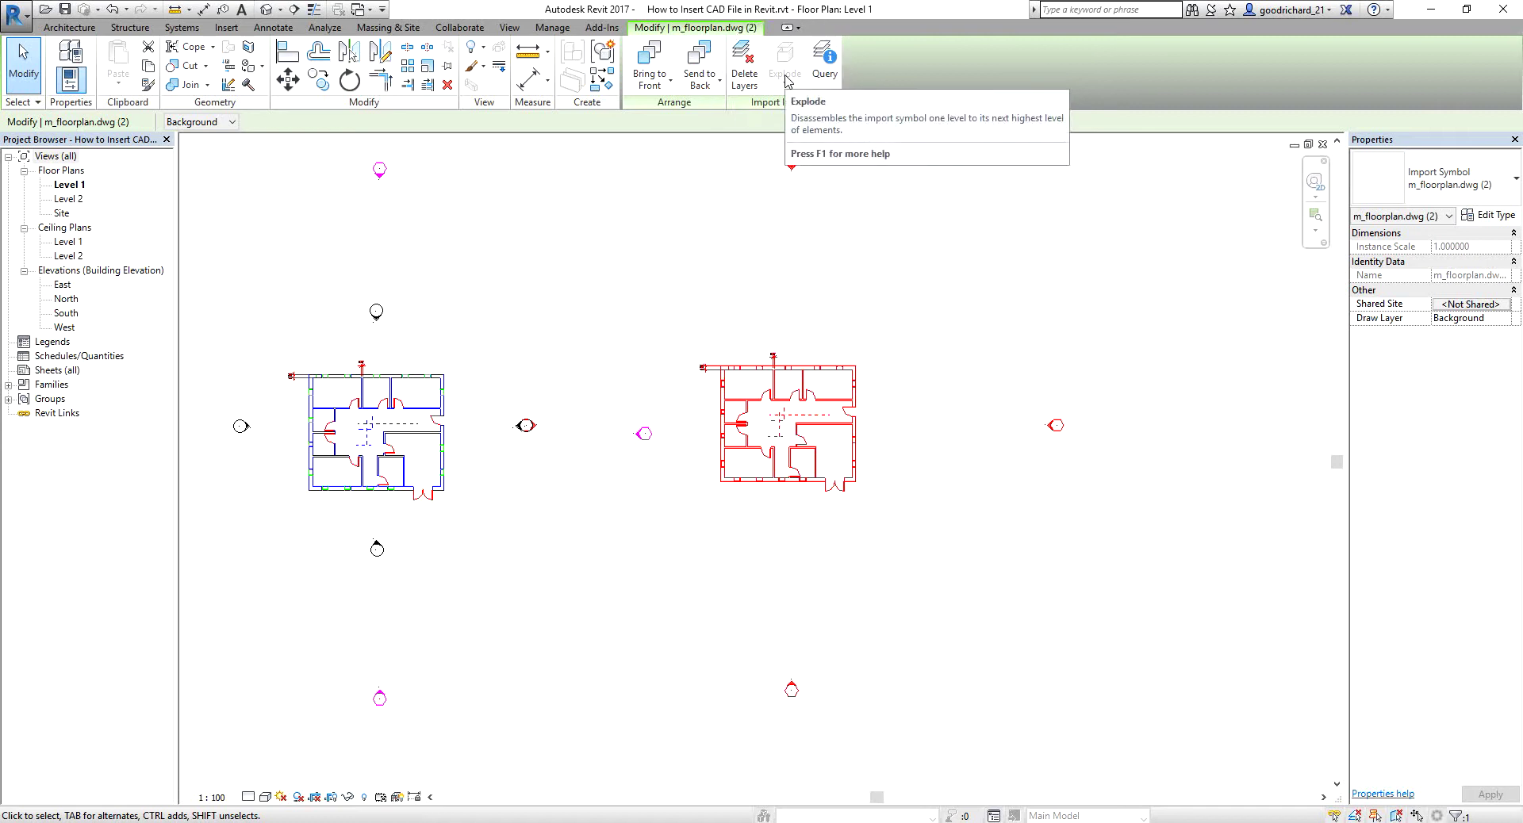
key(ctrl)
key(ctrl)
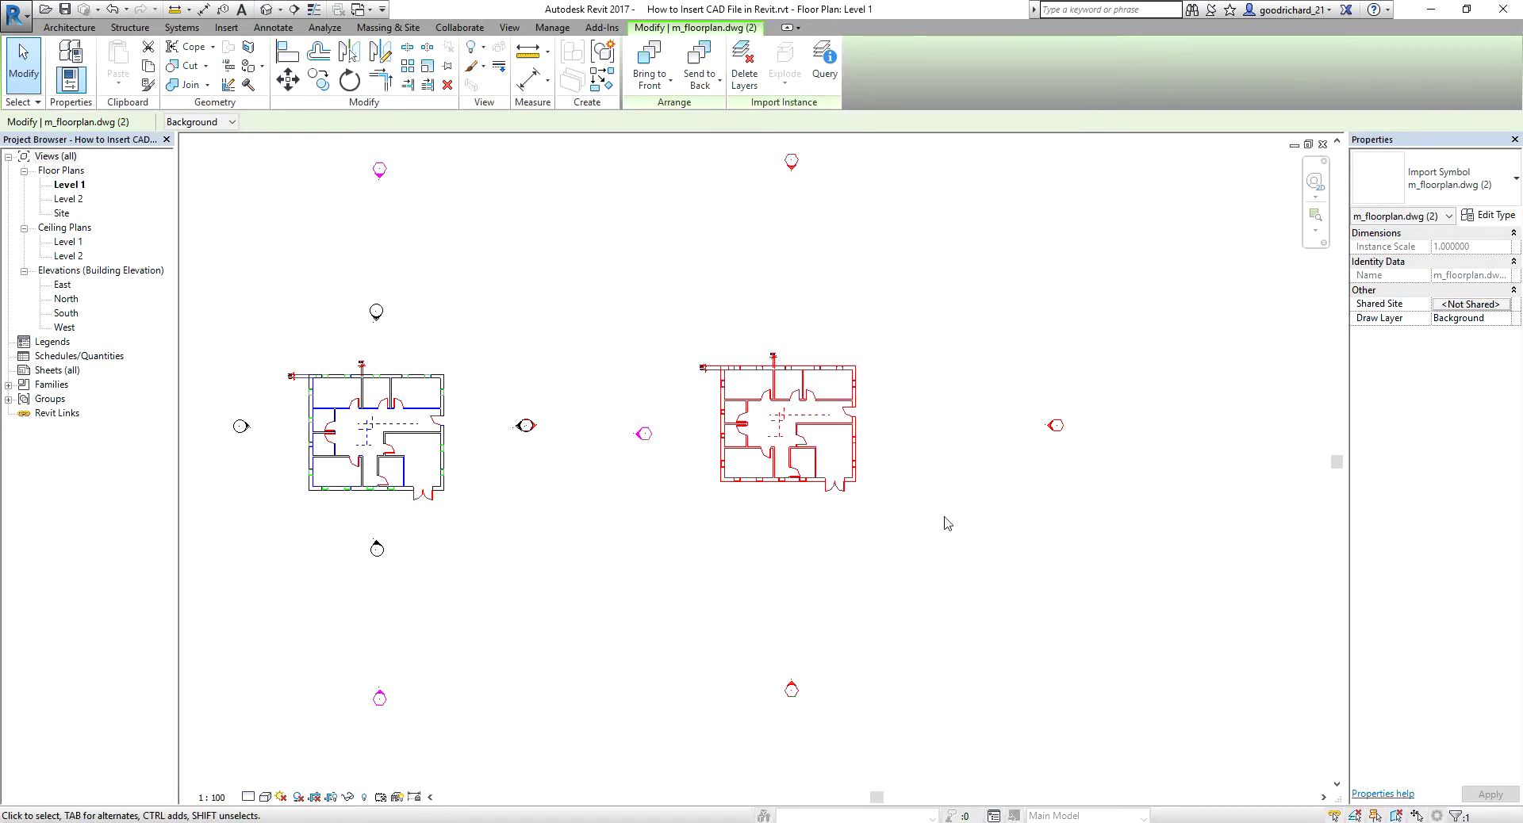
click(1174, 525)
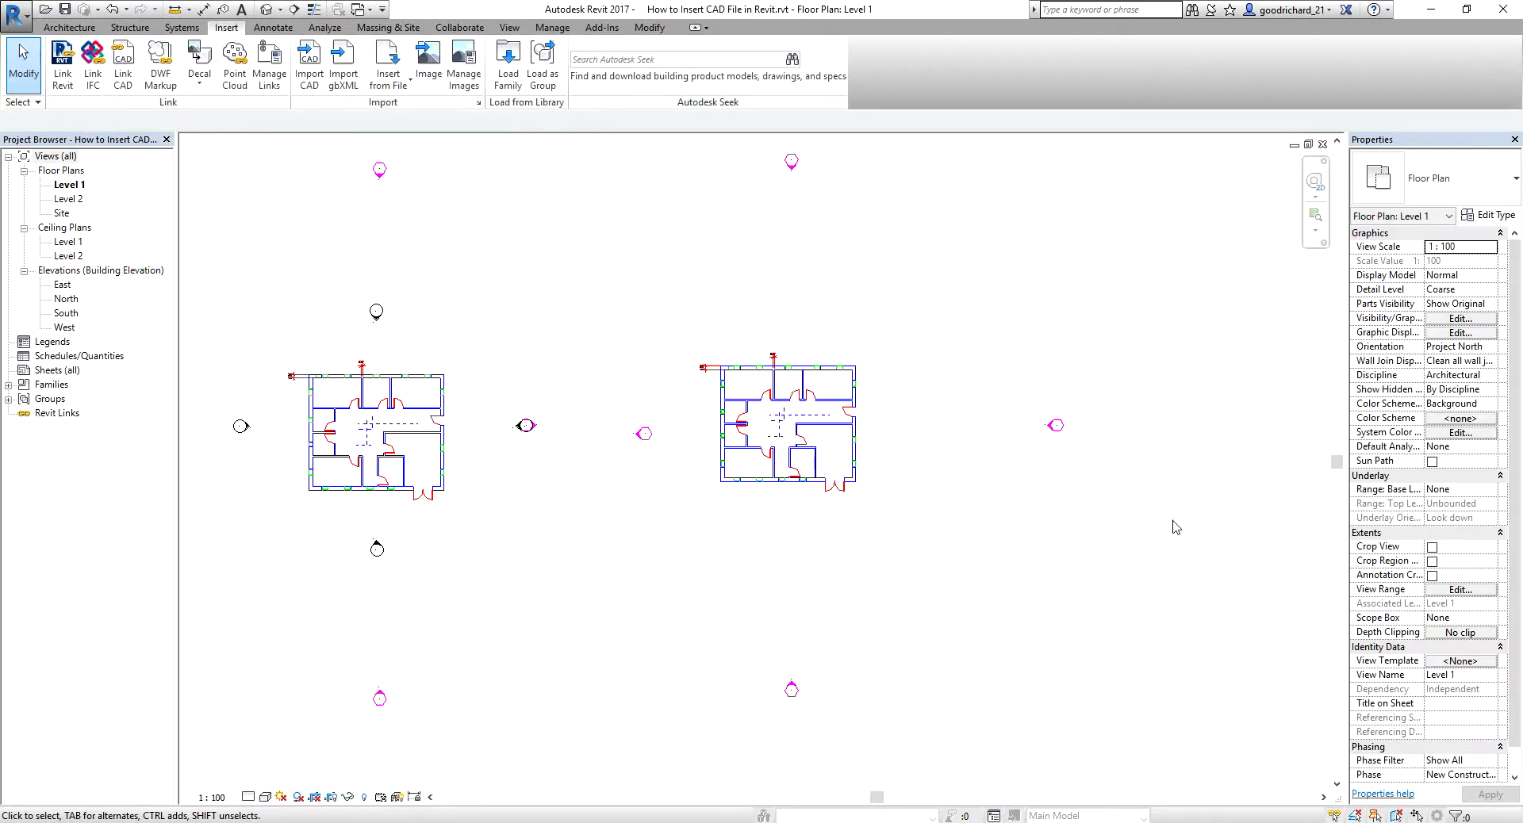
key(ctrl)
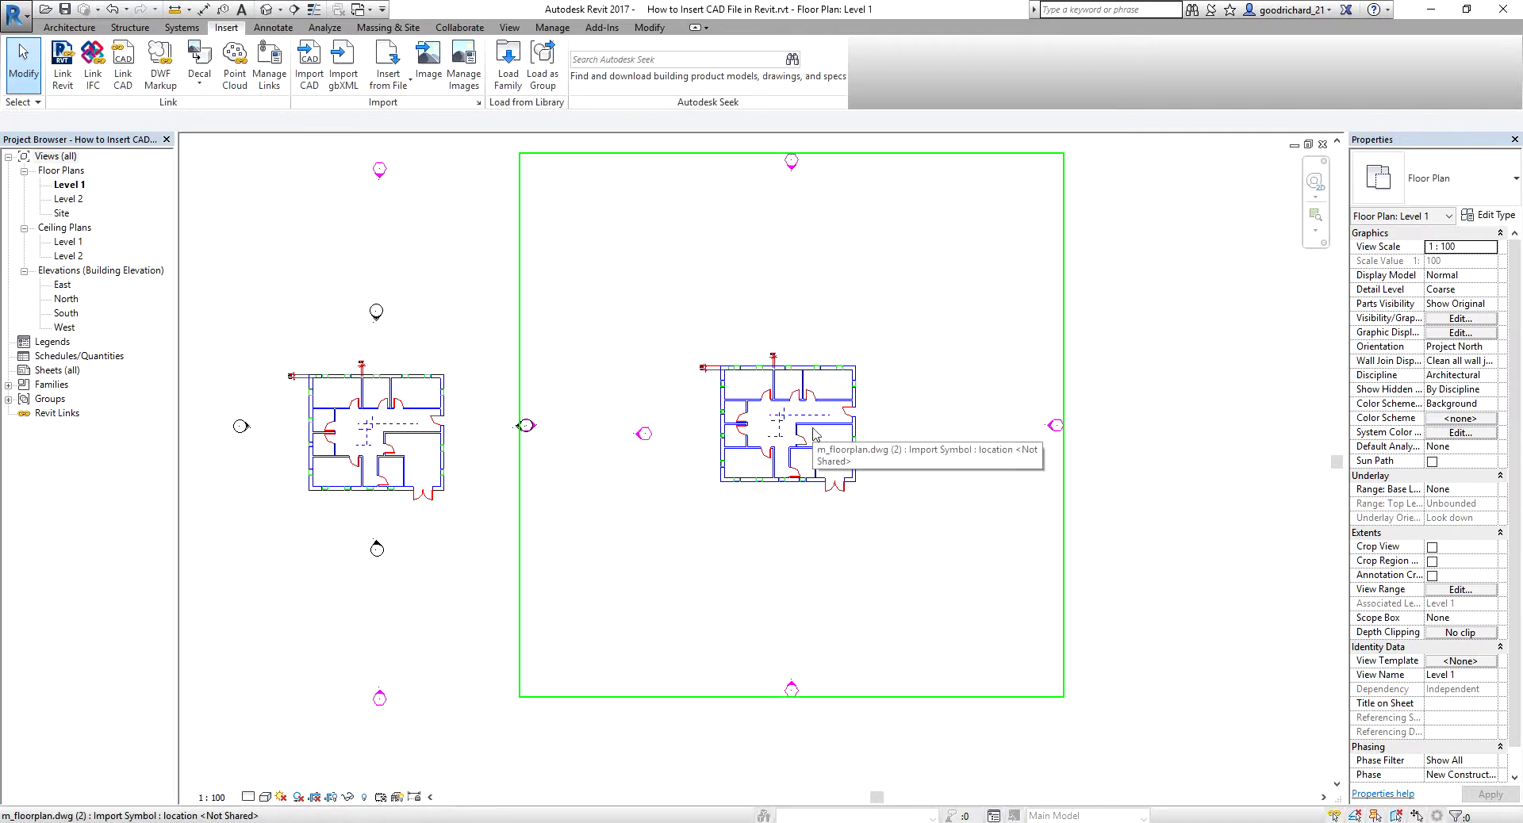
Step: Search Windows for autocad and switch to AutoCAD 2016 by launching it
click(73, 814)
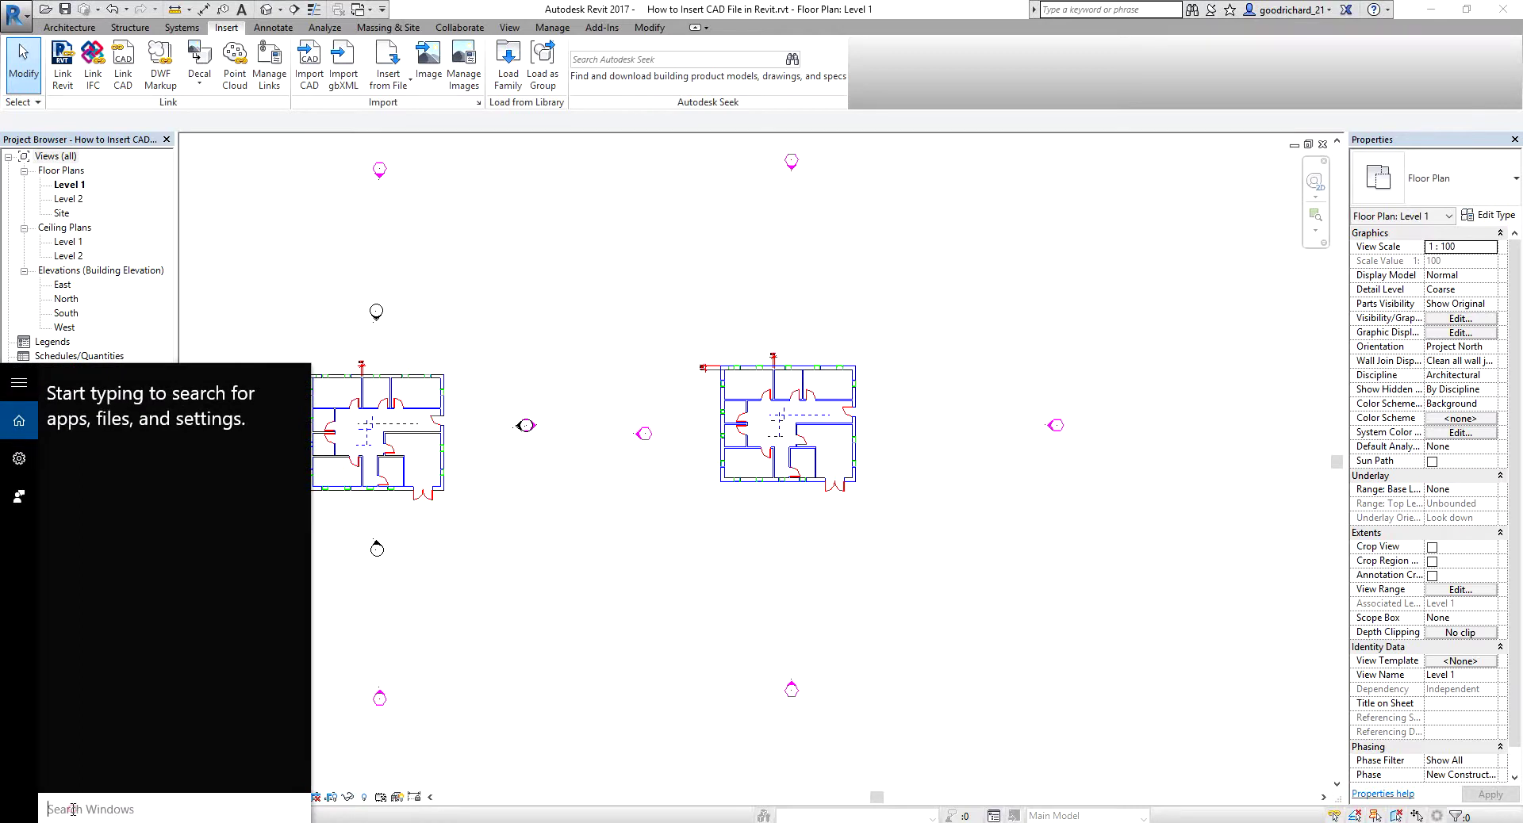
text(autocad)
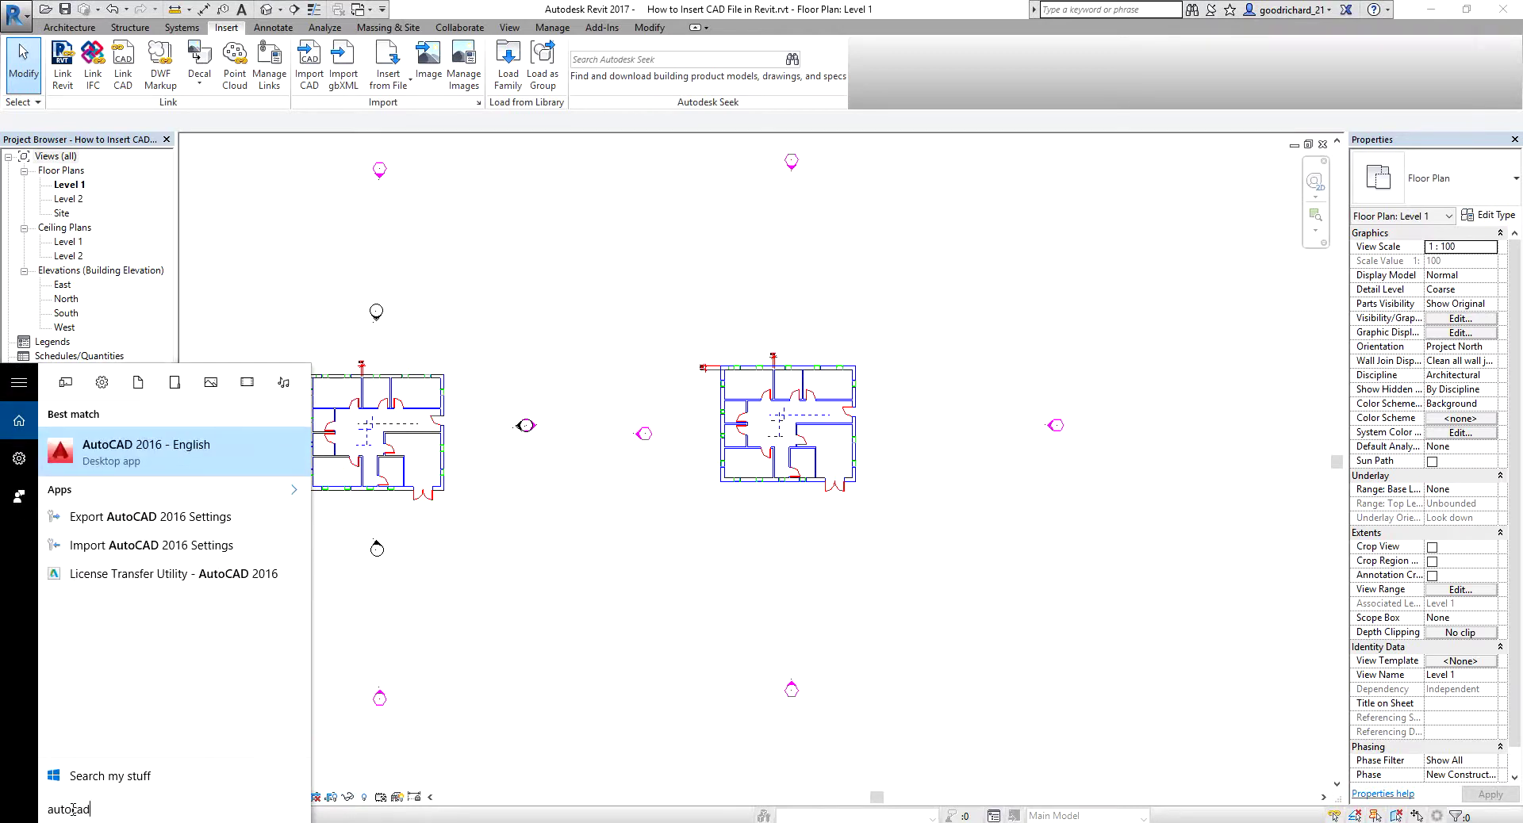
click(109, 456)
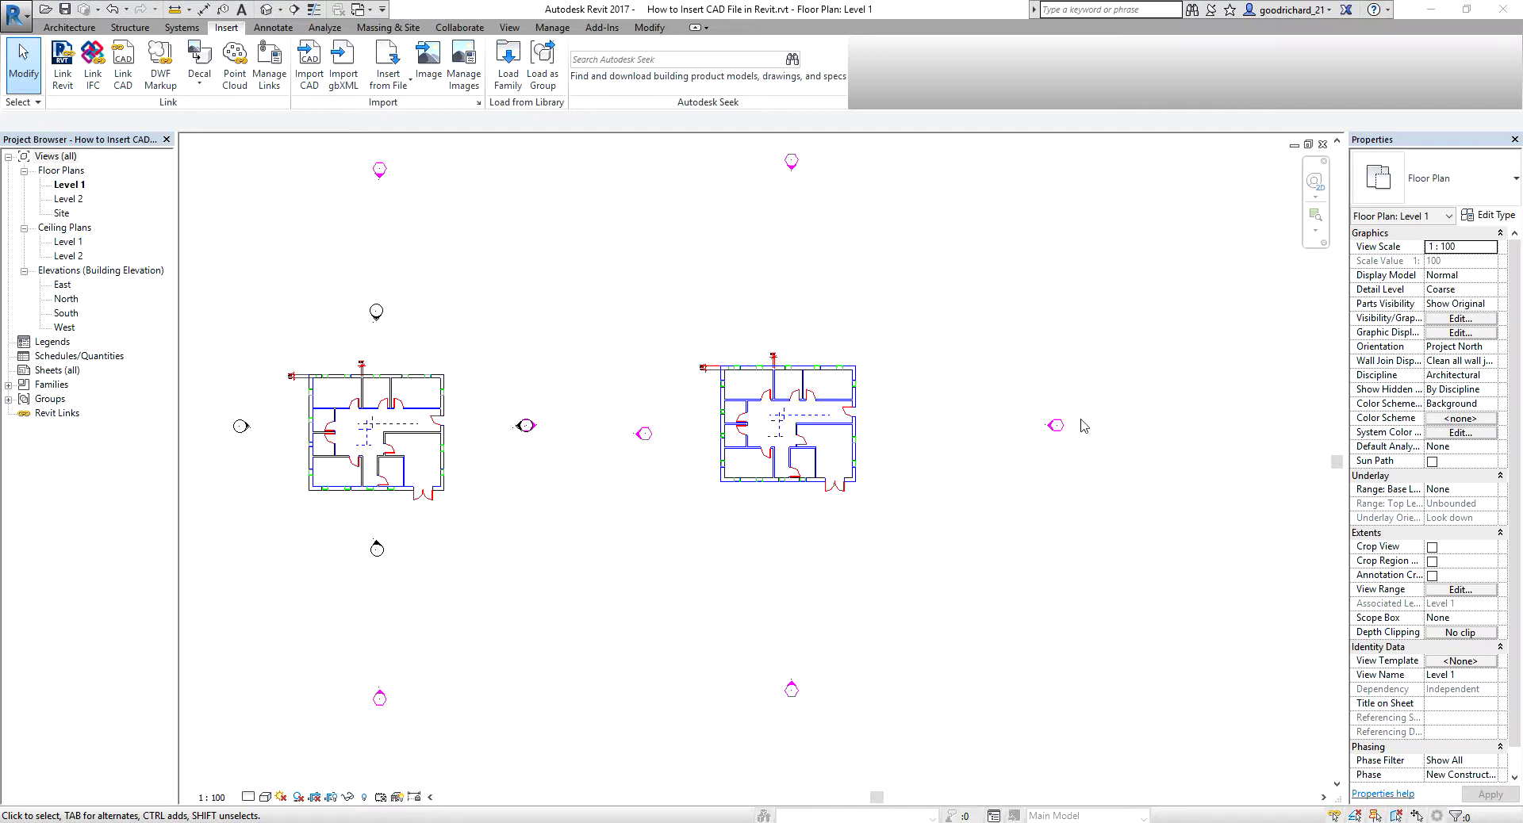
drag(1522, 262, 554, 96)
double_click(554, 96)
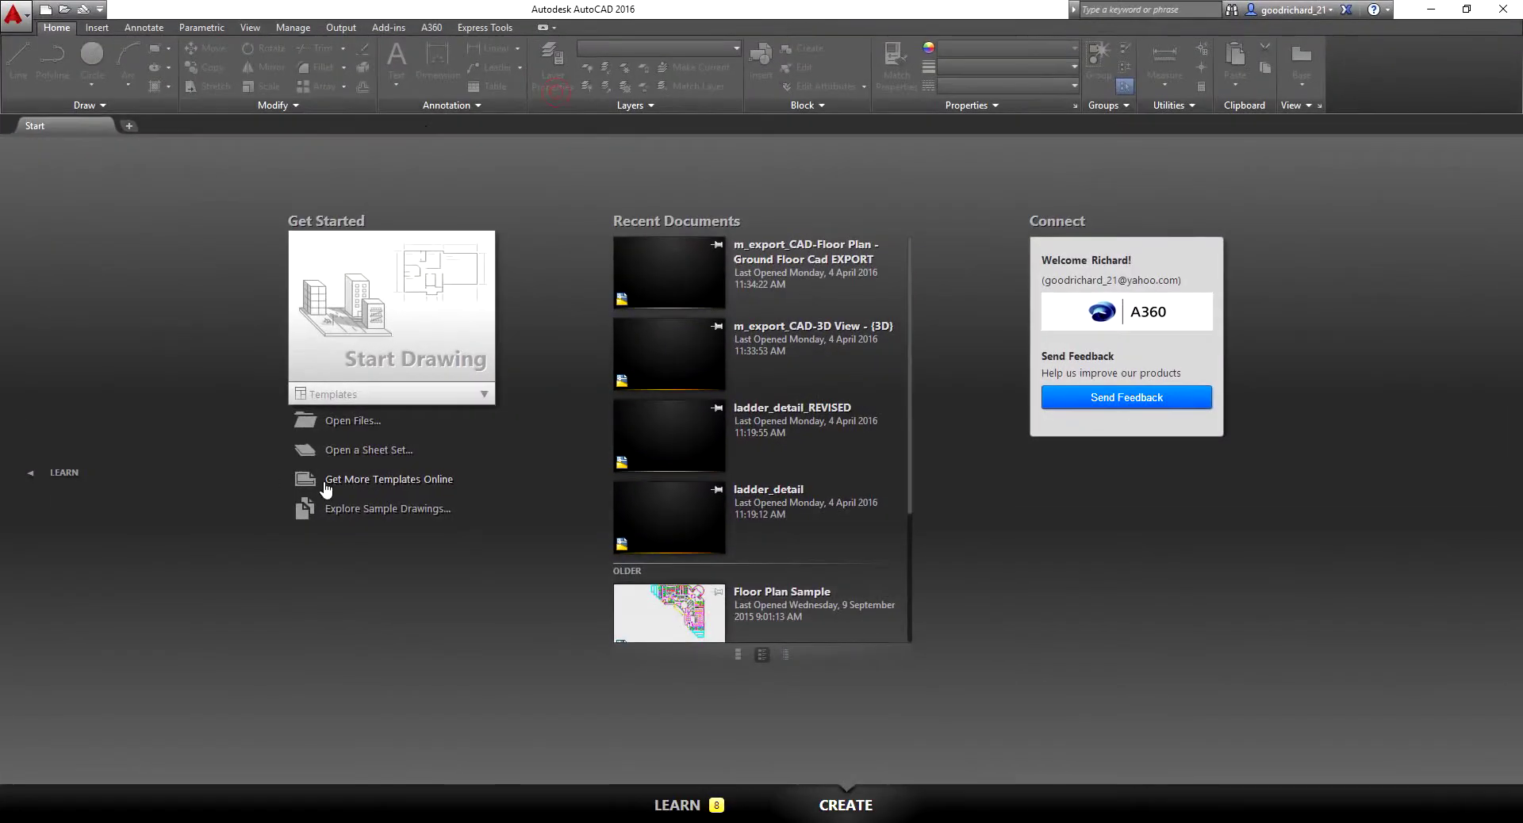
Step: Open the drawing m_floorplan.dwg from the Revit\RAC-II\Chapter 1 folder on the DATA (D:) drive
click(351, 425)
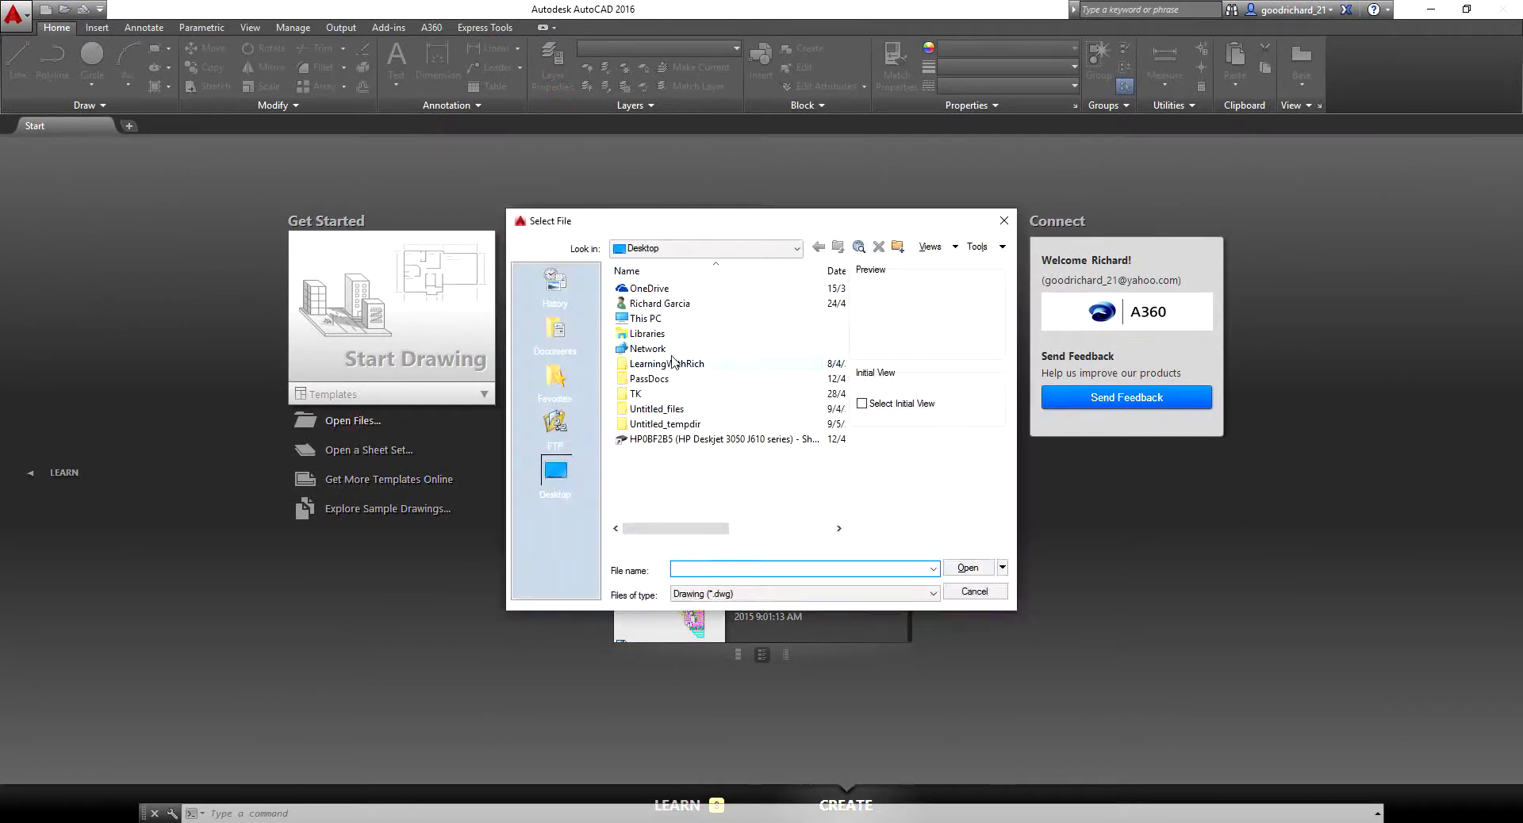
double_click(655, 321)
double_click(656, 437)
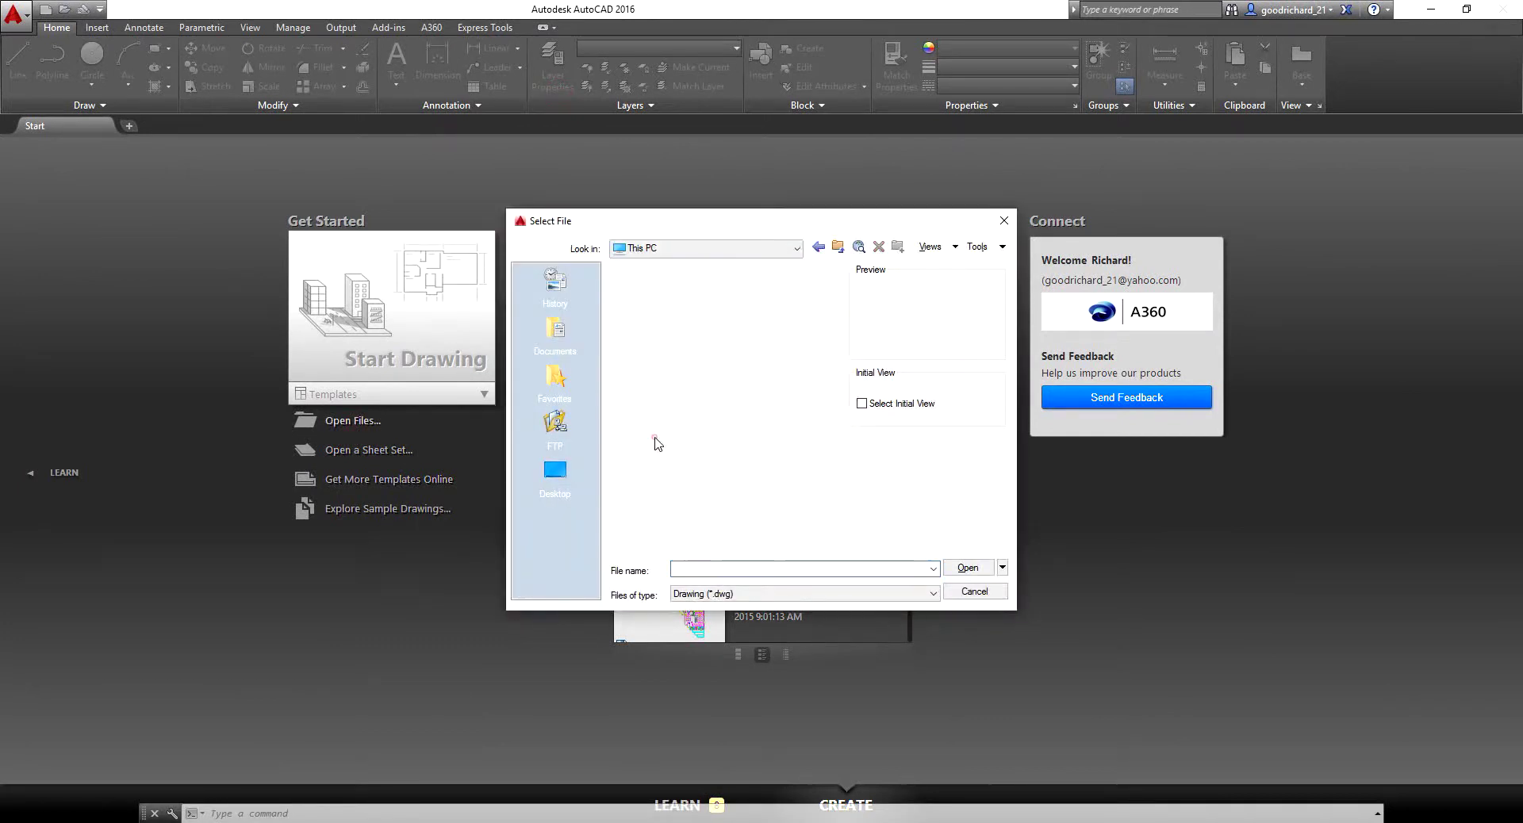
scroll(679, 489, down, 6)
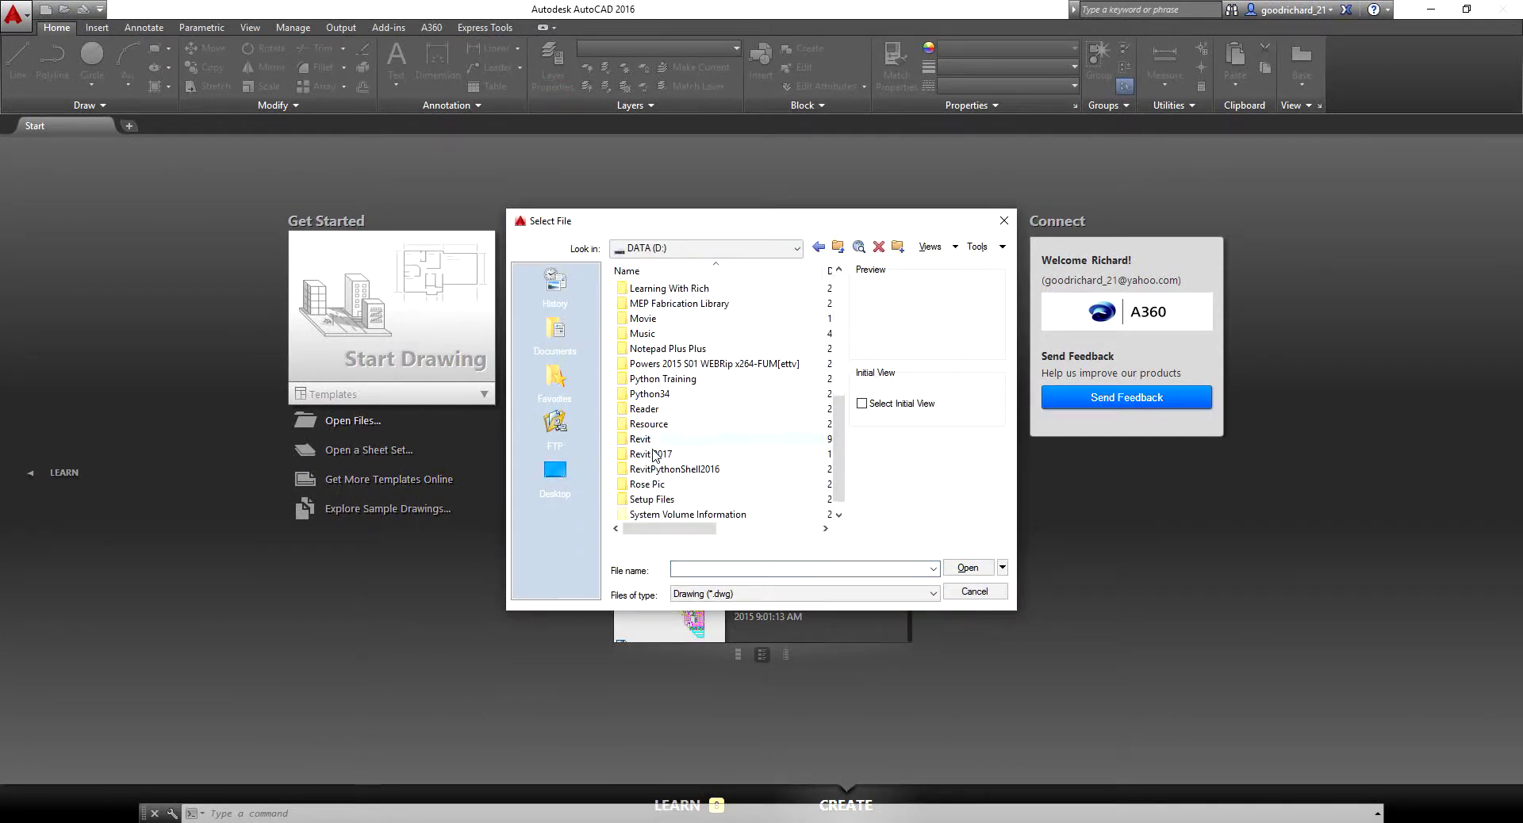
double_click(653, 454)
double_click(646, 306)
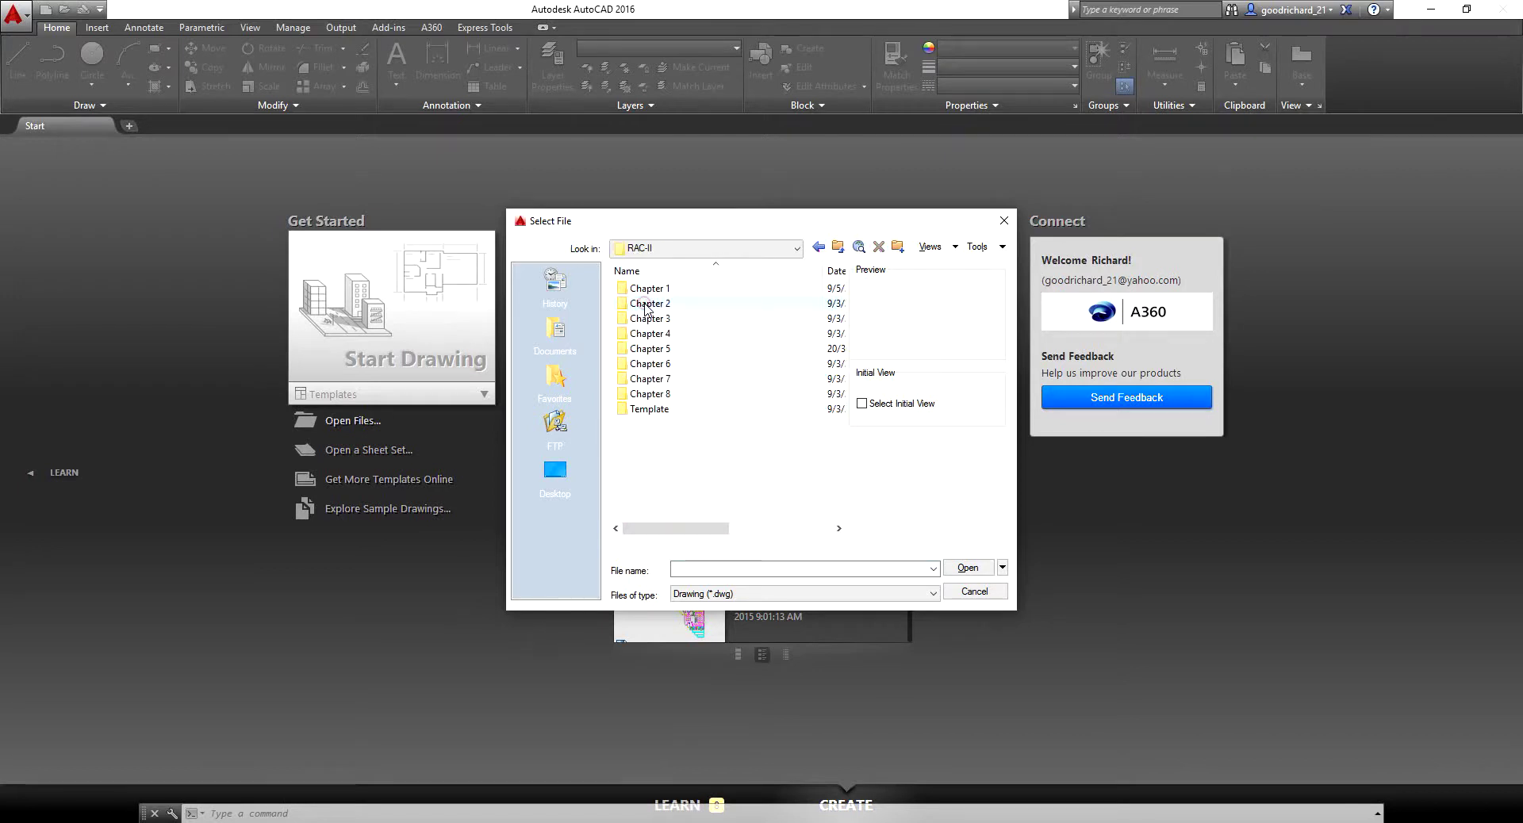
double_click(646, 289)
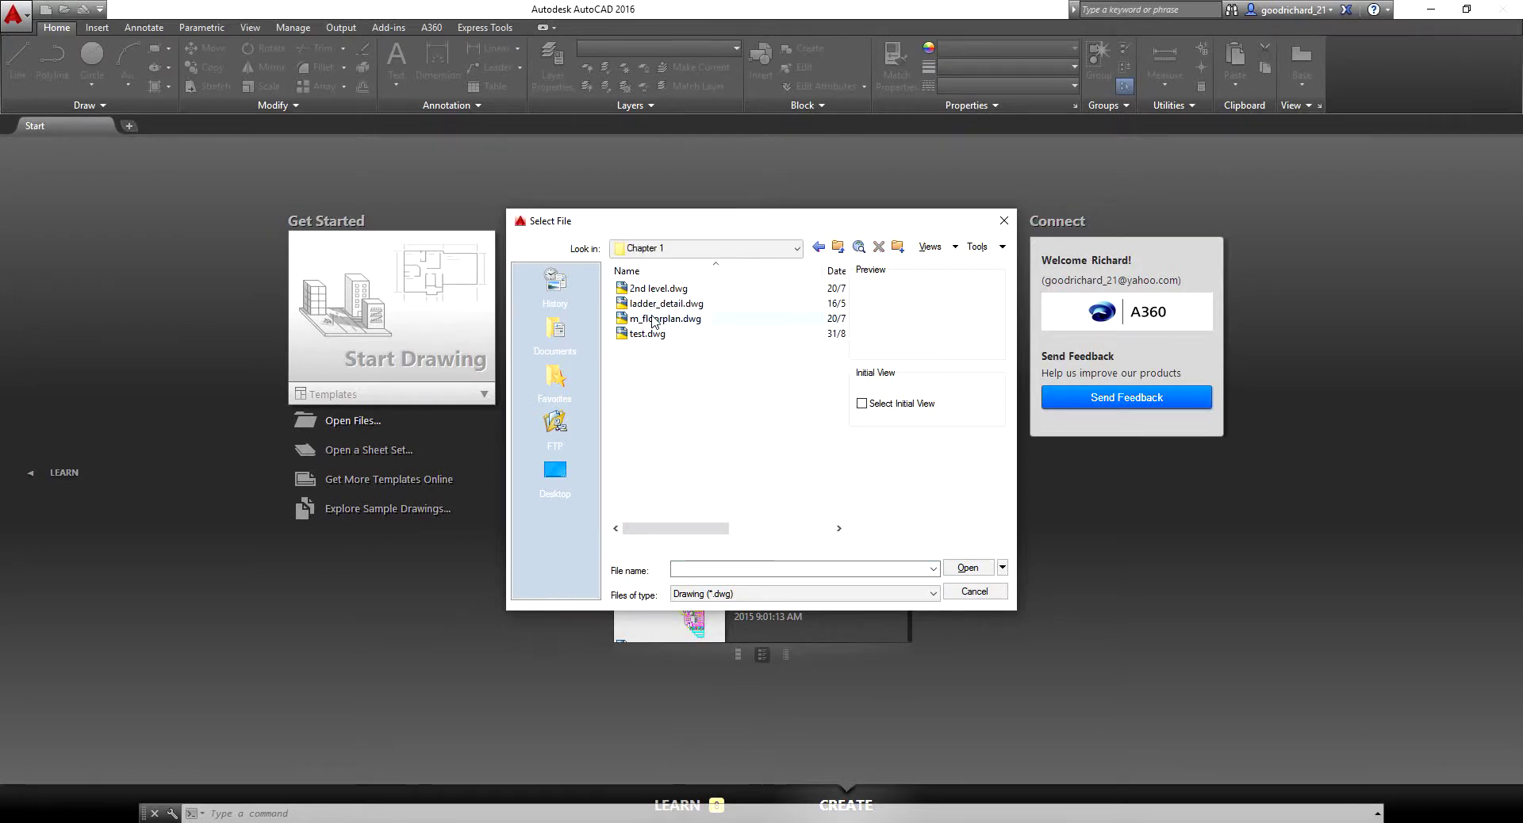
click(652, 320)
click(966, 568)
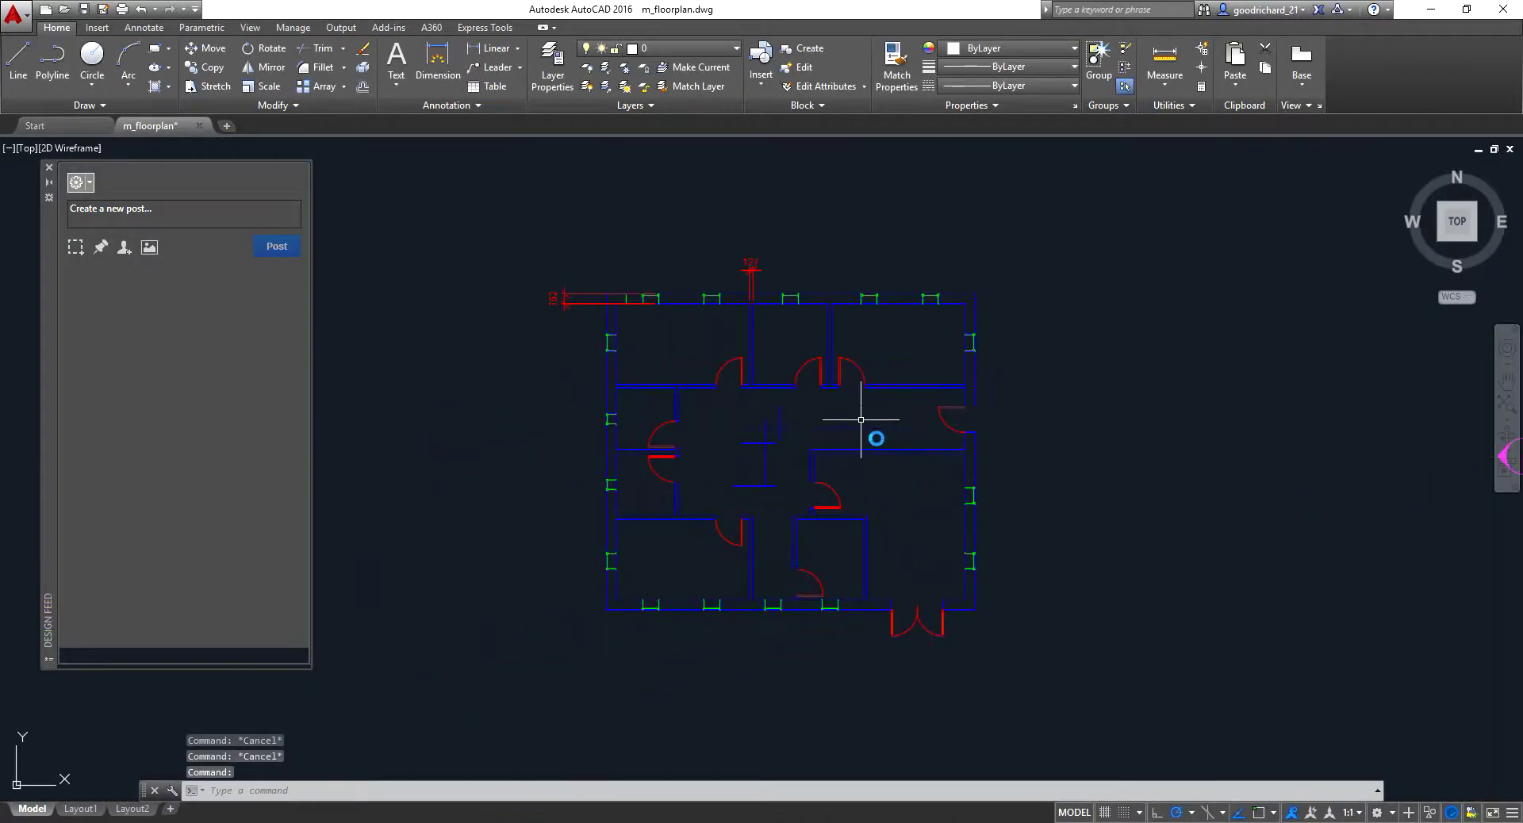
Step: Explode the floor plan block into separate objects
middle_drag(996, 529, 1077, 444)
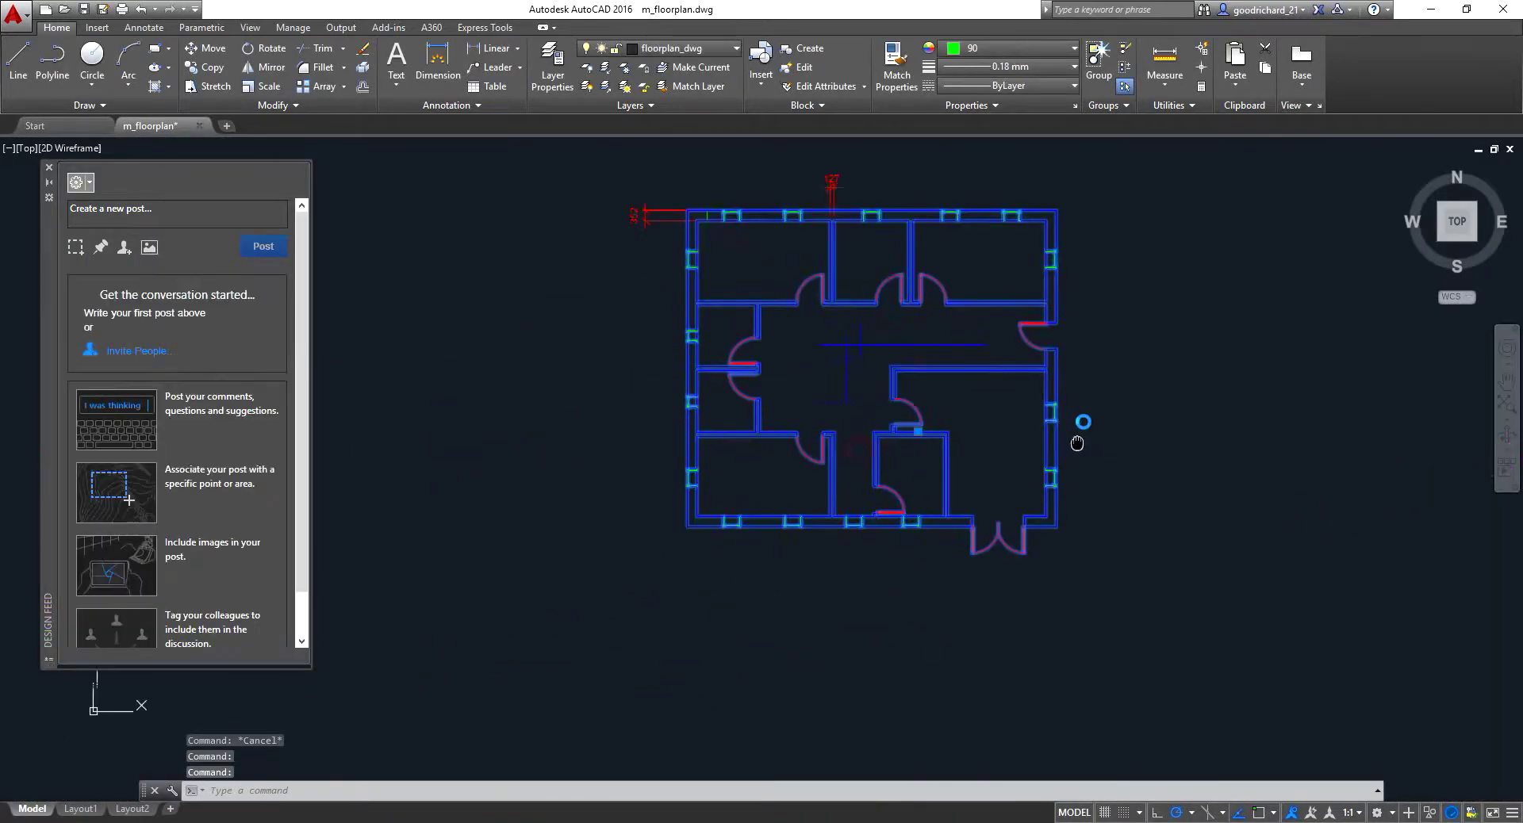
scroll(1004, 535, up, 3)
scroll(1086, 544, up, 2)
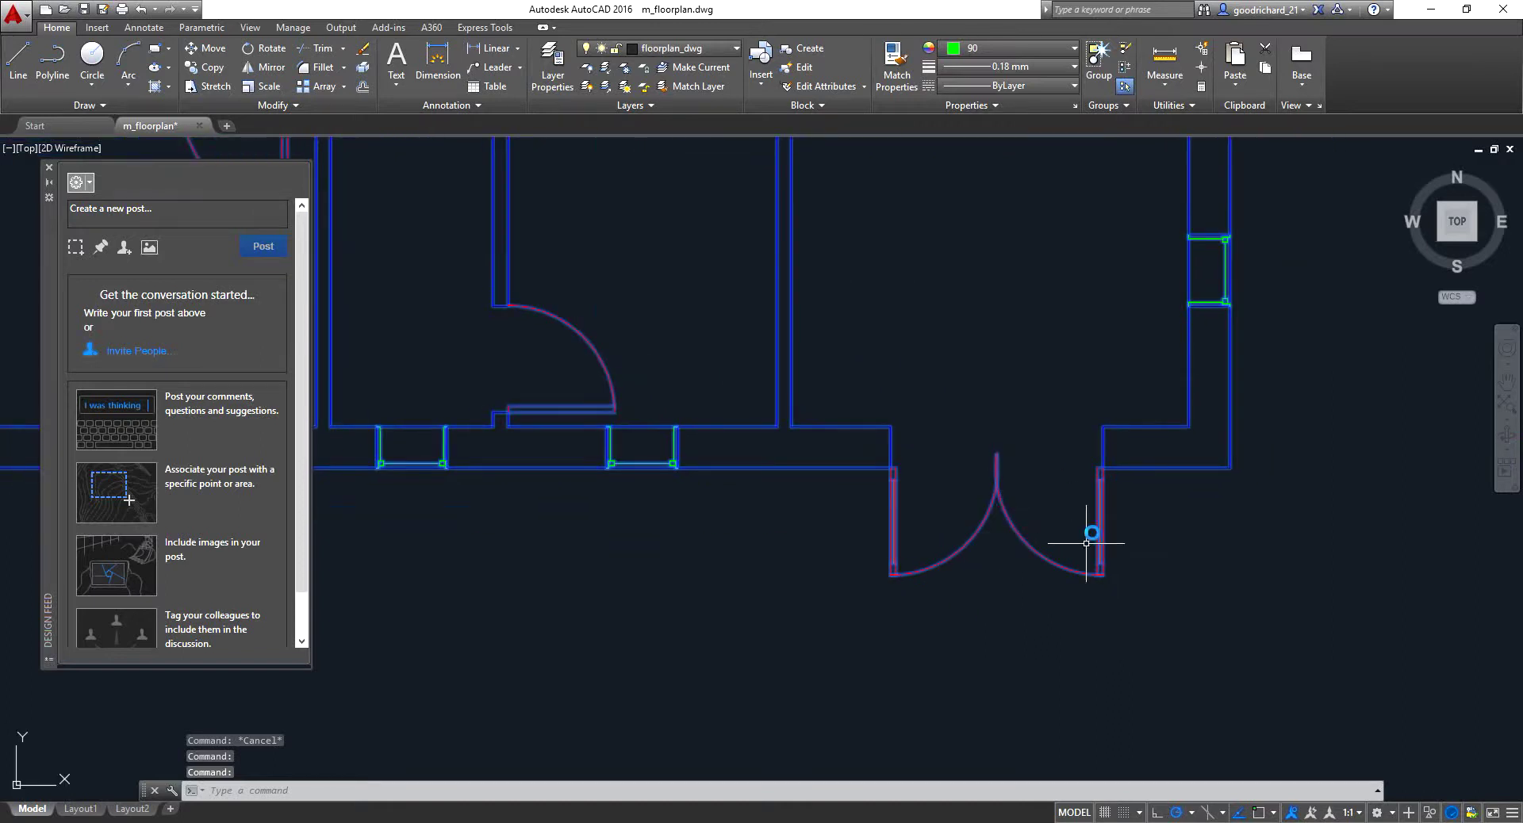
scroll(942, 534, down, 5)
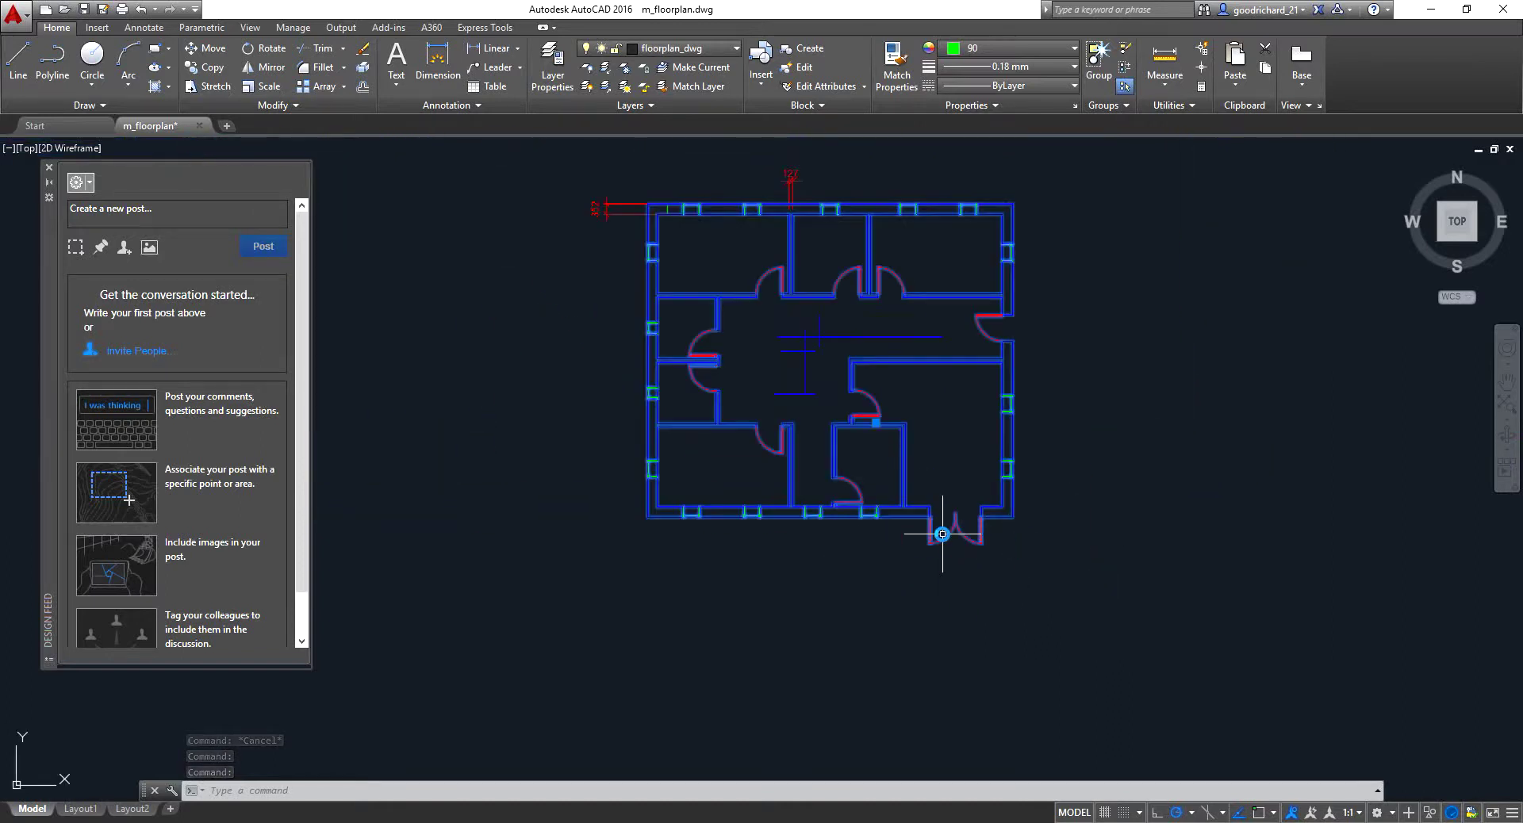
text(x)
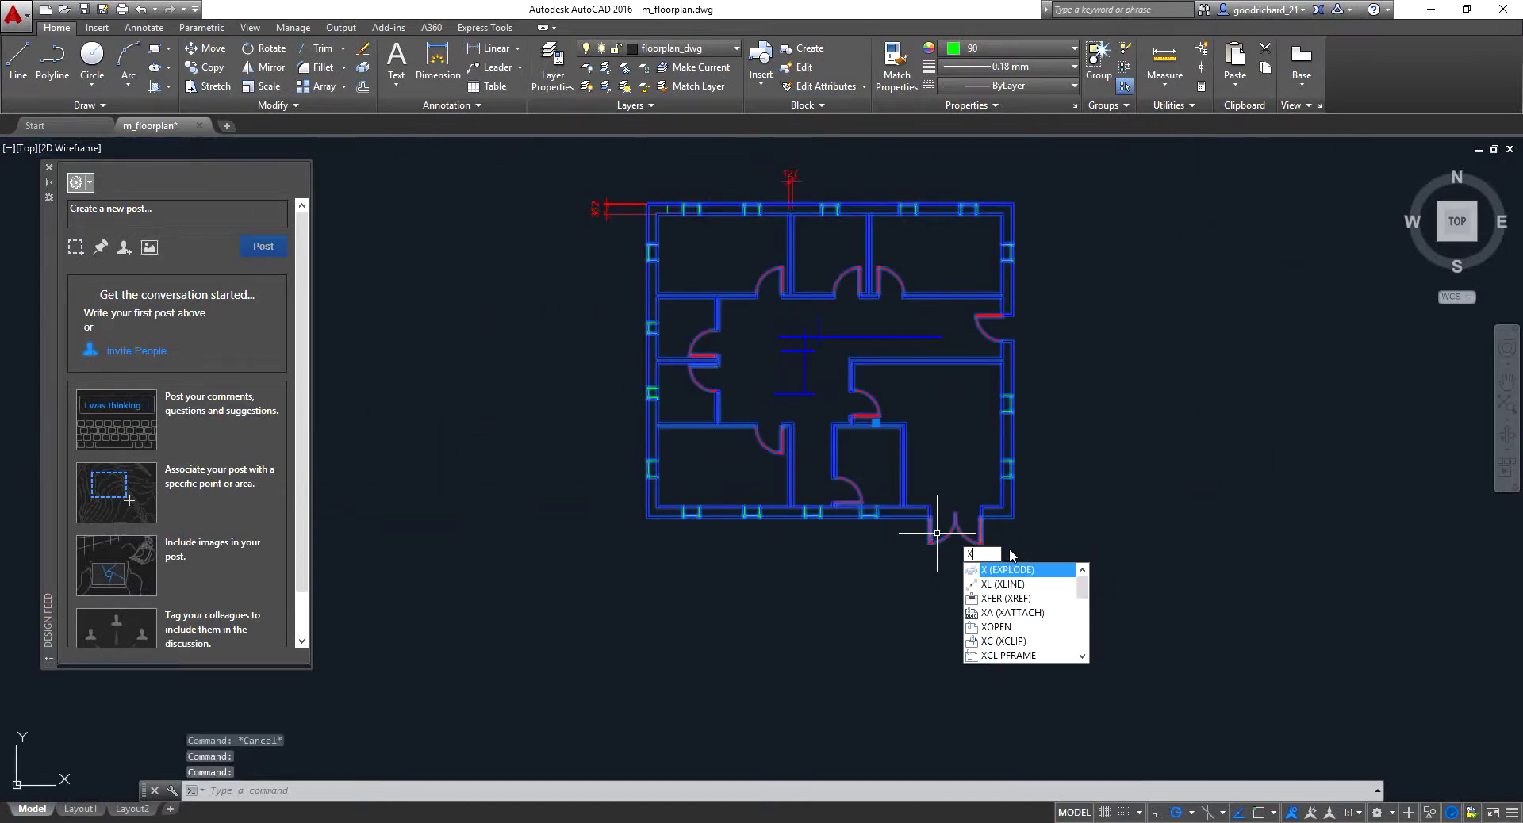
key(Return)
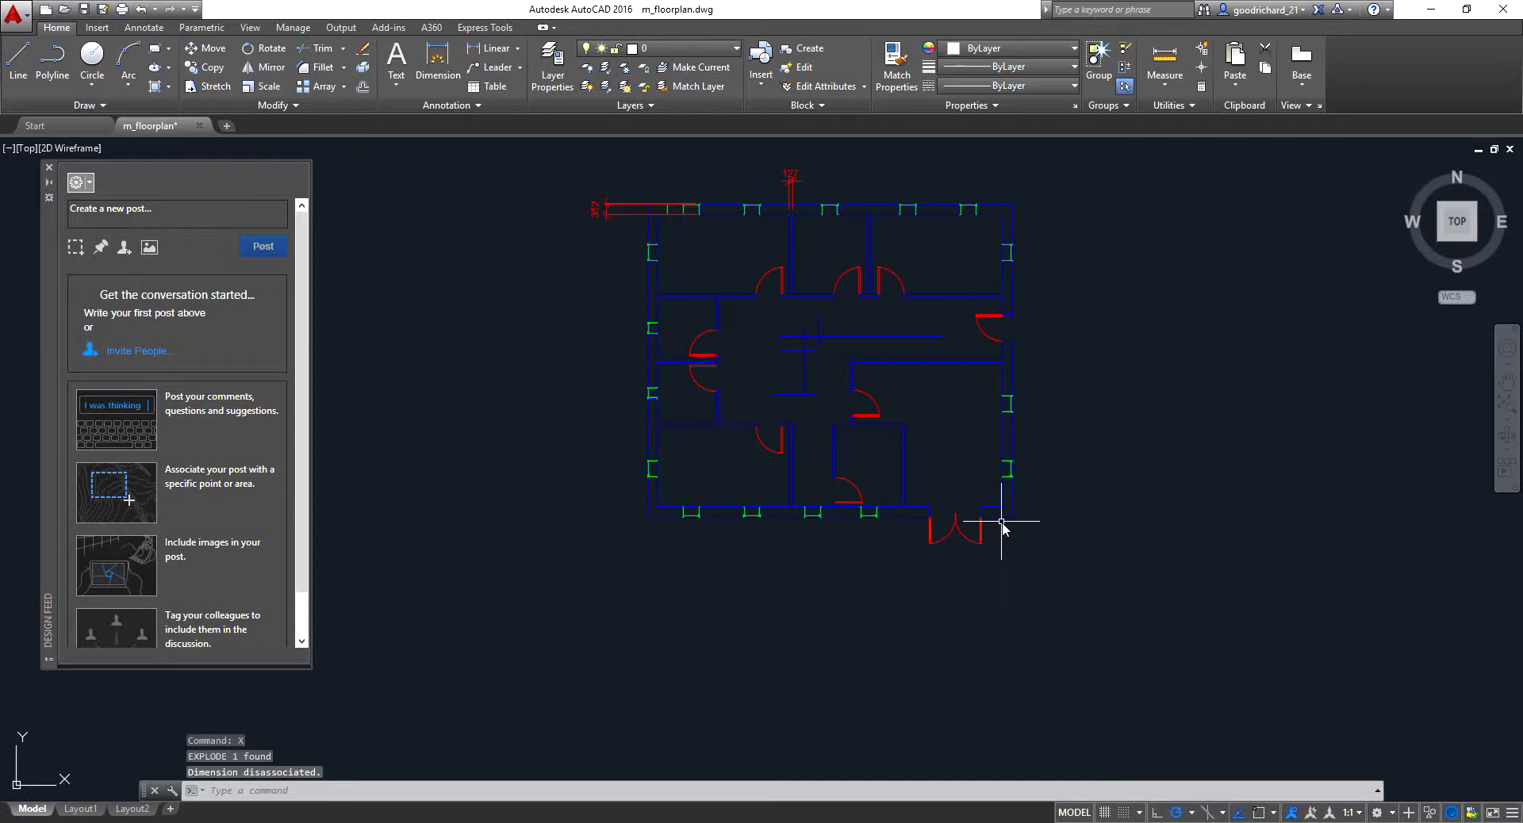
Step: Delete the double entrance door in the plan's lower exterior wall
click(962, 538)
key(Delete)
middle_drag(805, 431, 817, 448)
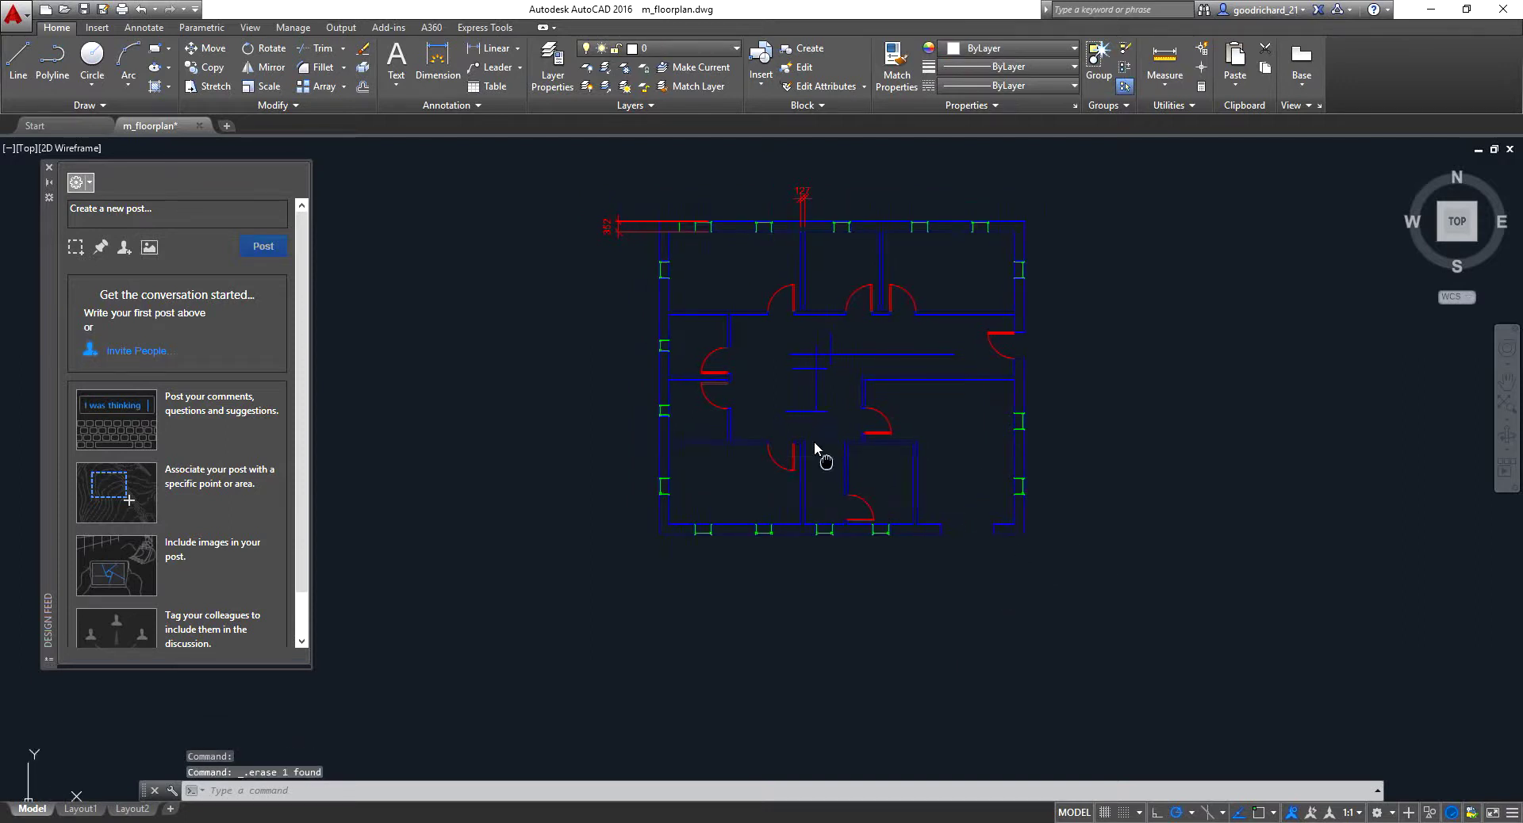
Step: Delete the two dimensions above and to the left of the floor plan, then fit the whole drawing in view
scroll(880, 448, up, 2)
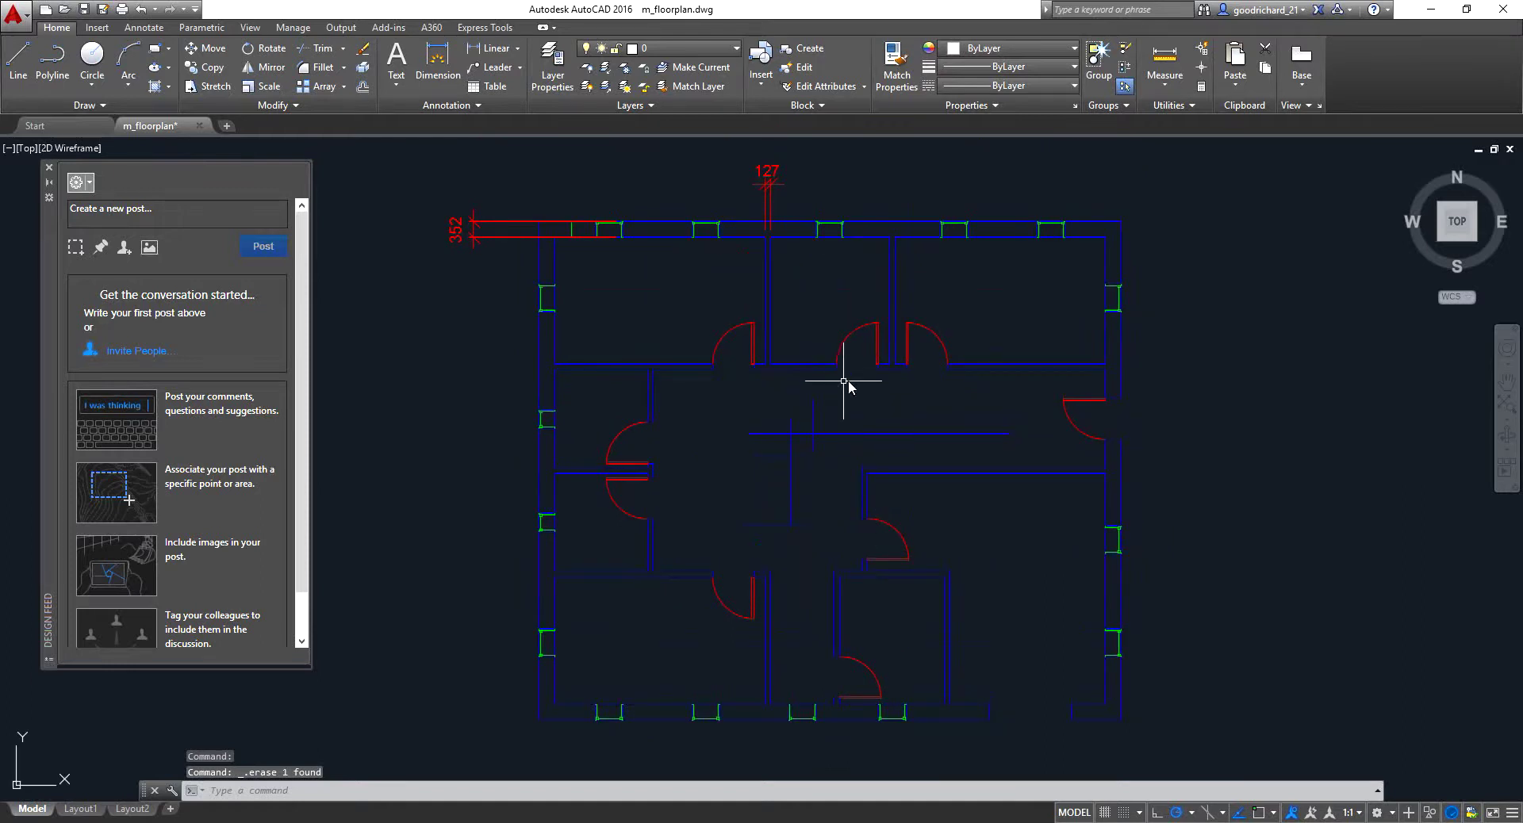
scroll(844, 381, down, 2)
click(860, 265)
click(766, 303)
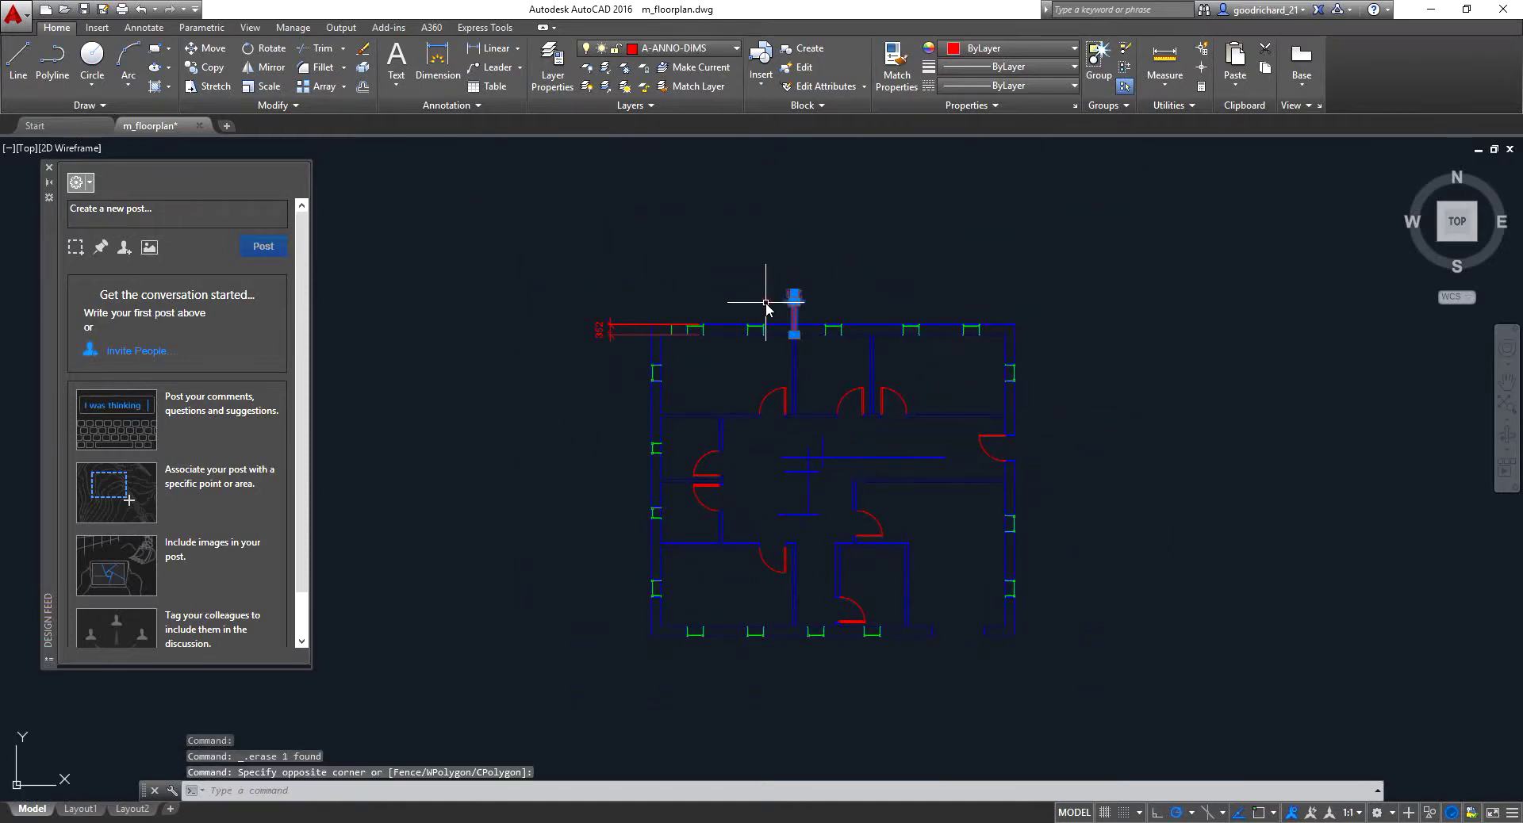
key(Delete)
click(612, 289)
click(534, 431)
key(Delete)
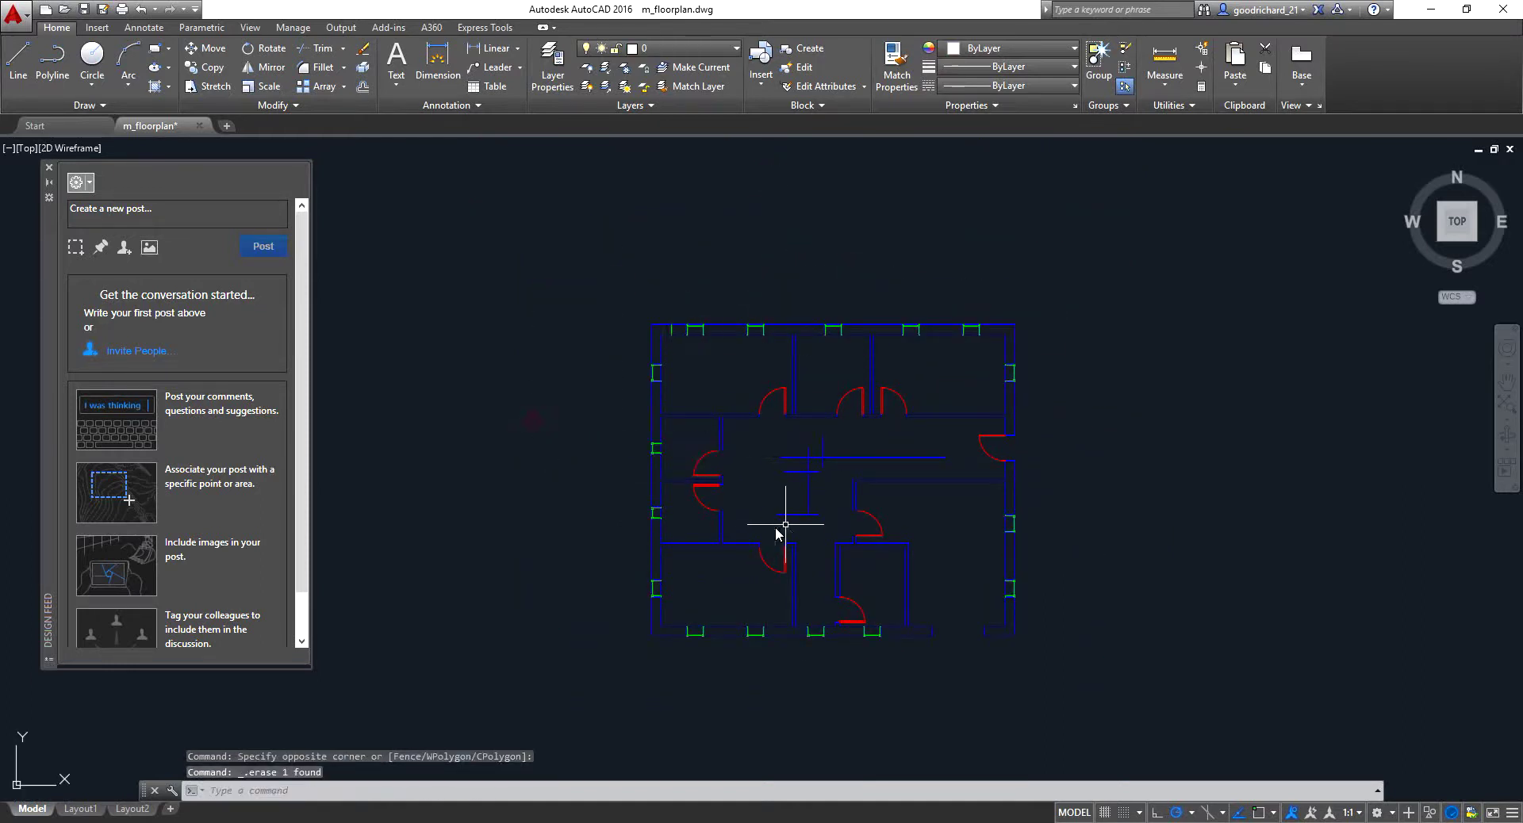
middle_click(785, 524)
middle_click(785, 524)
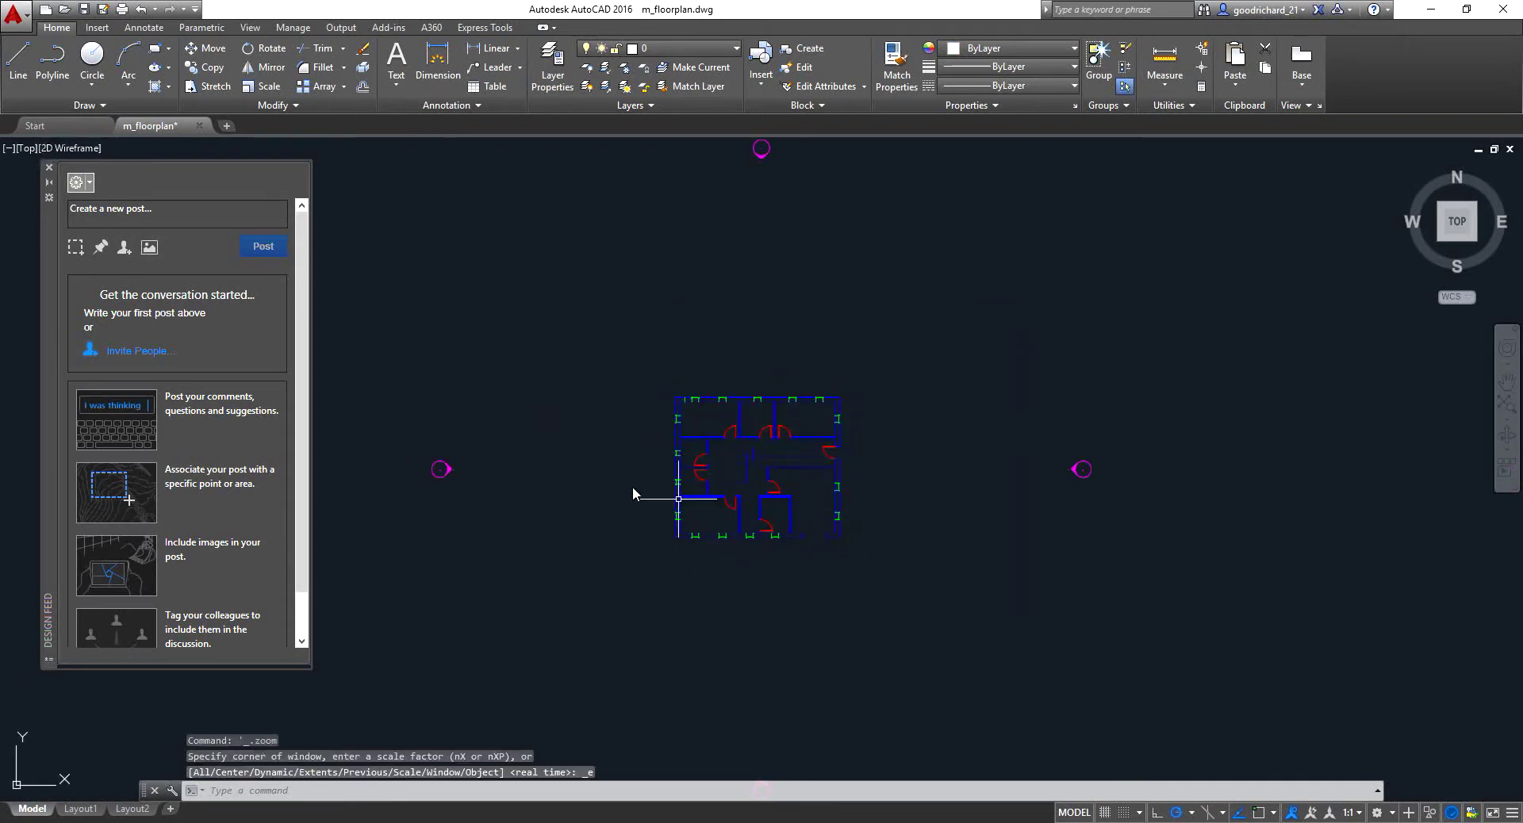
Step: Save the drawing to the Desktop as m_floorplan_revised.dwg in AutoCAD 2013 format, then close AutoCAD to return to Revit
click(17, 19)
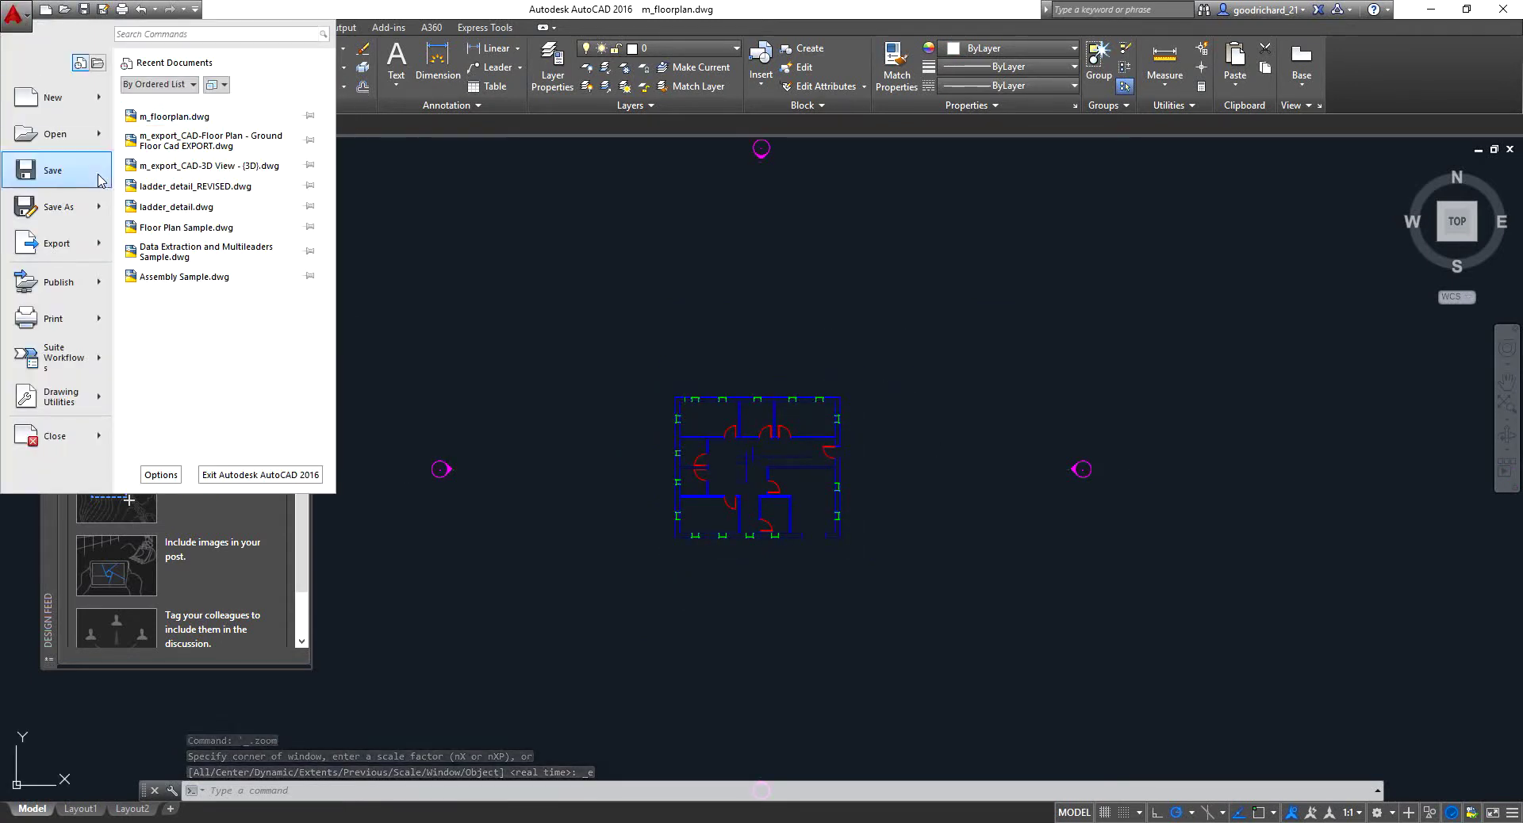
mouse_move(79, 213)
click(238, 202)
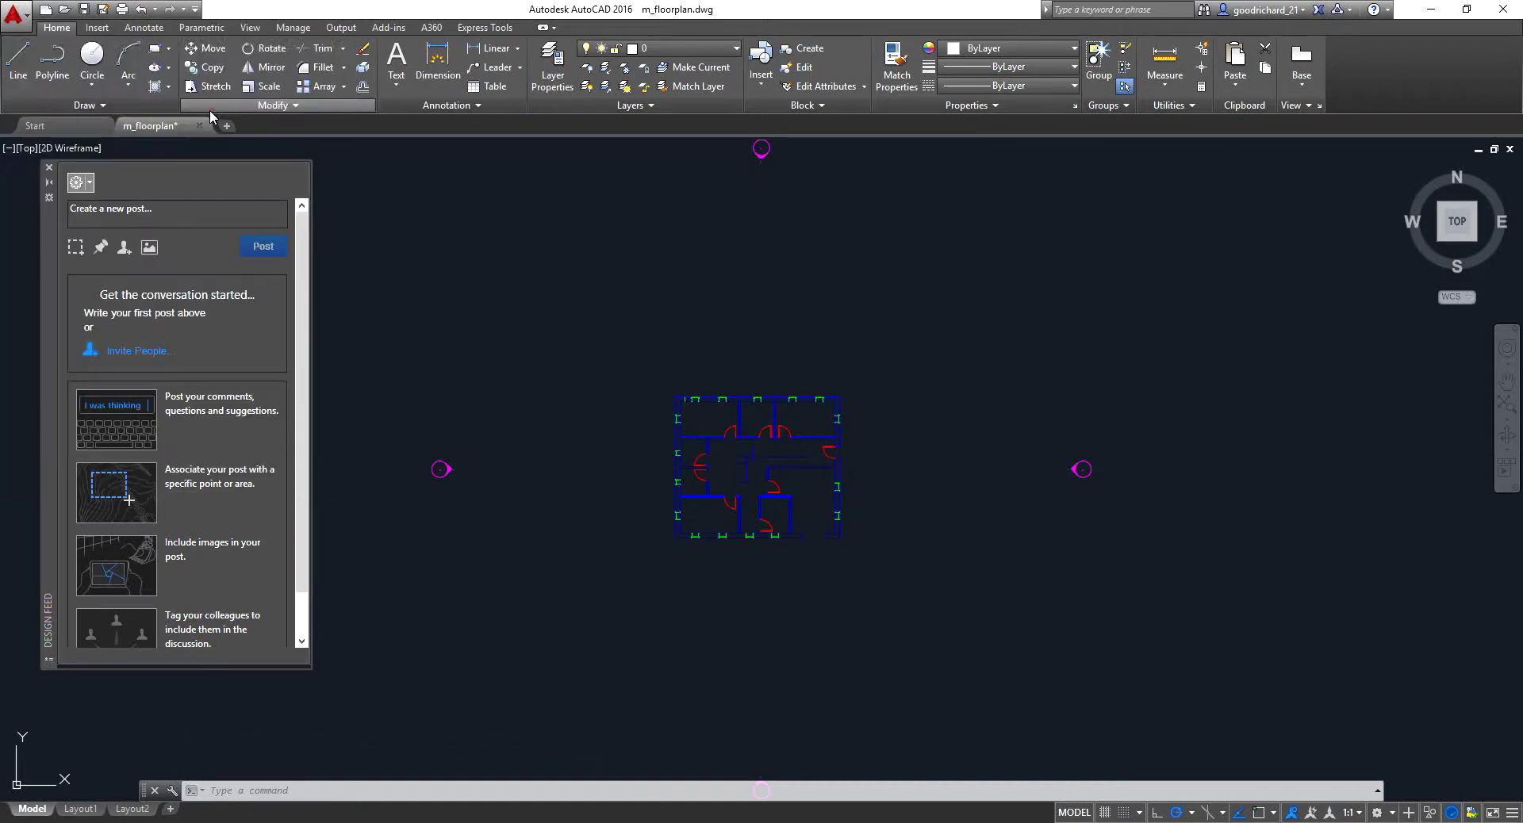
click(701, 246)
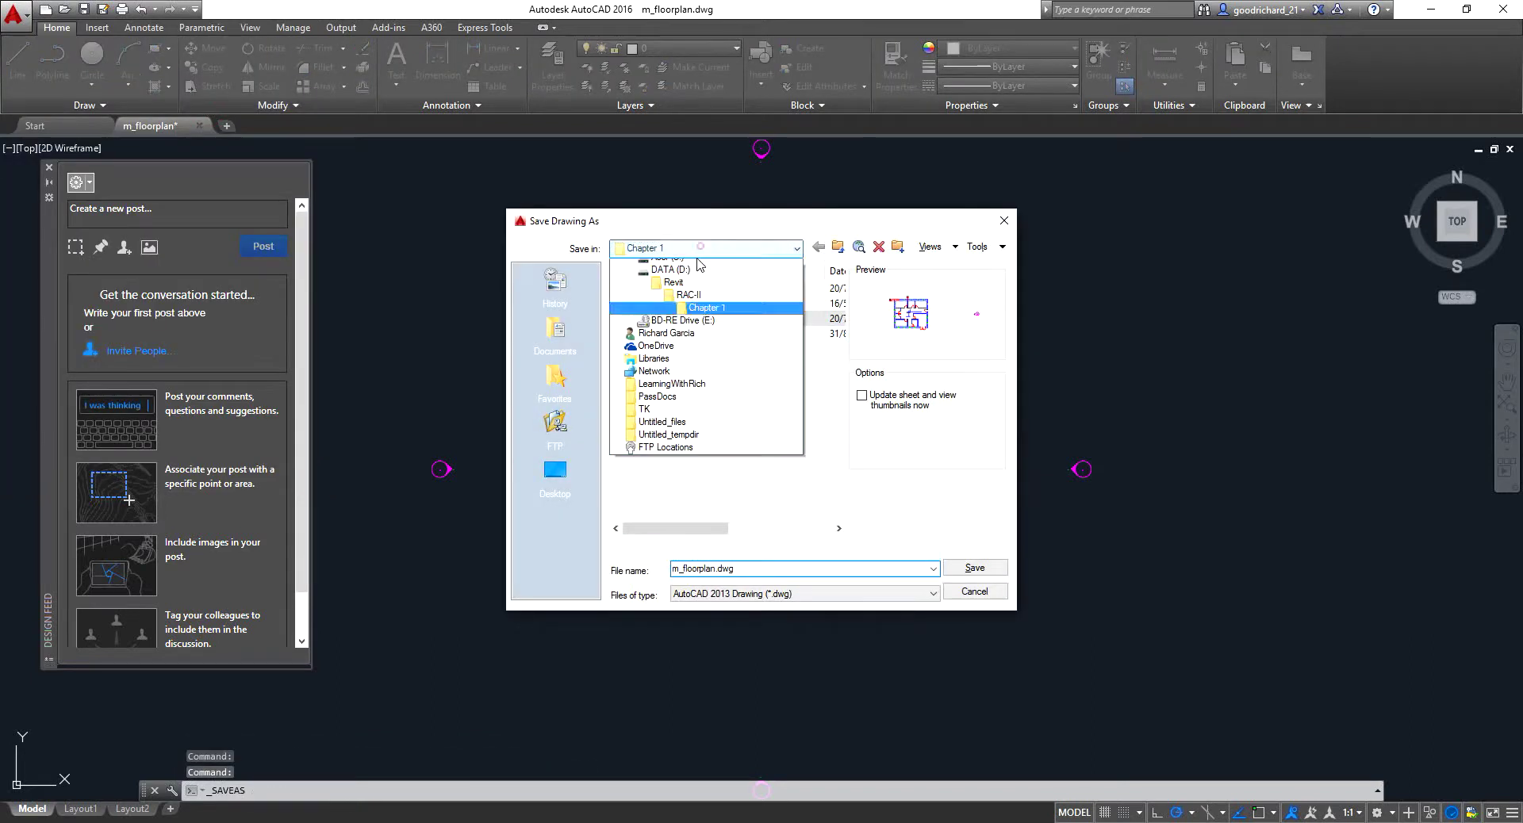
click(642, 265)
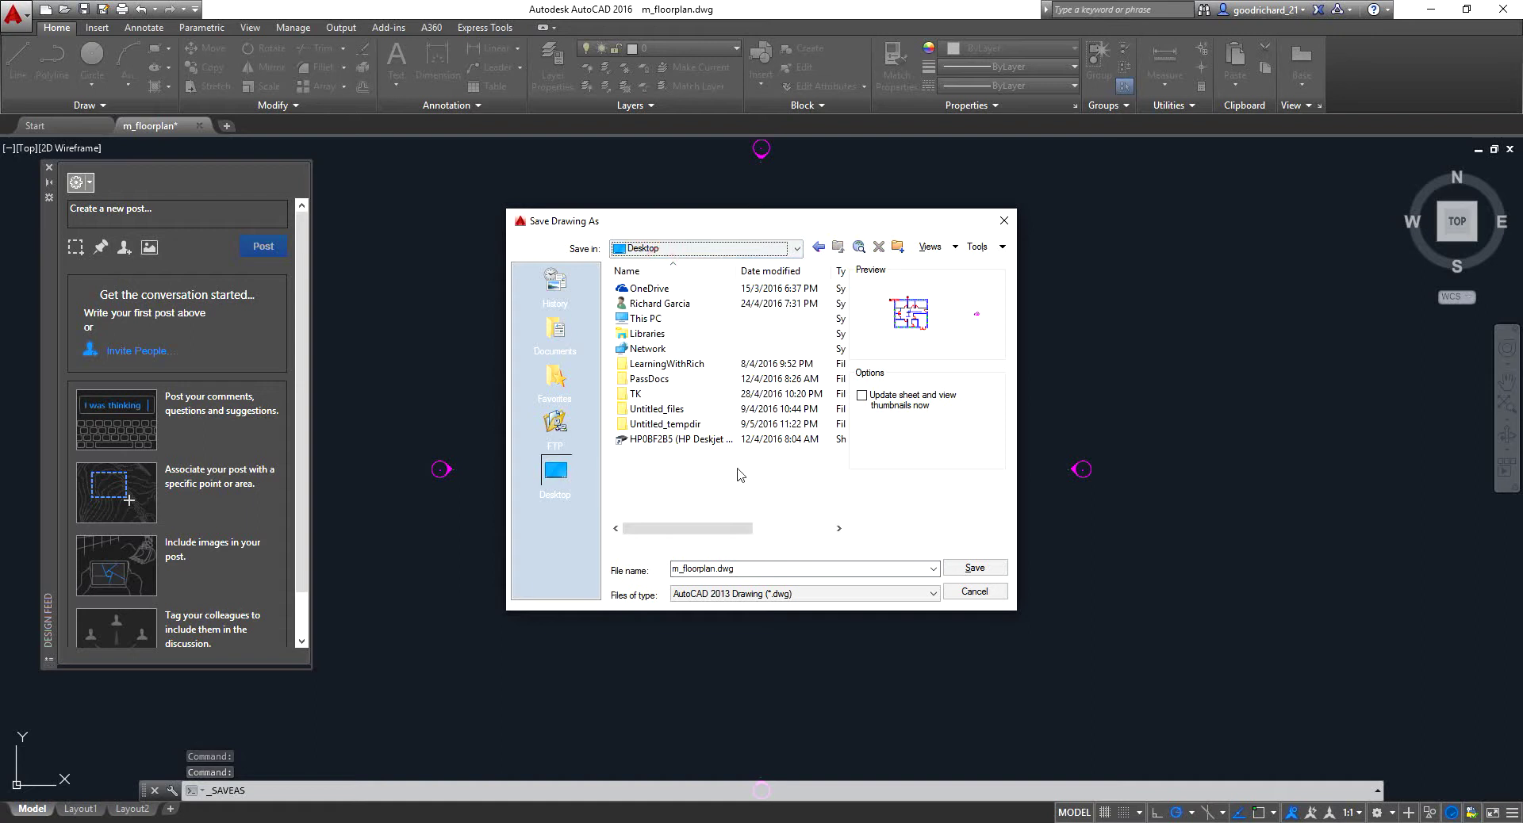
click(712, 569)
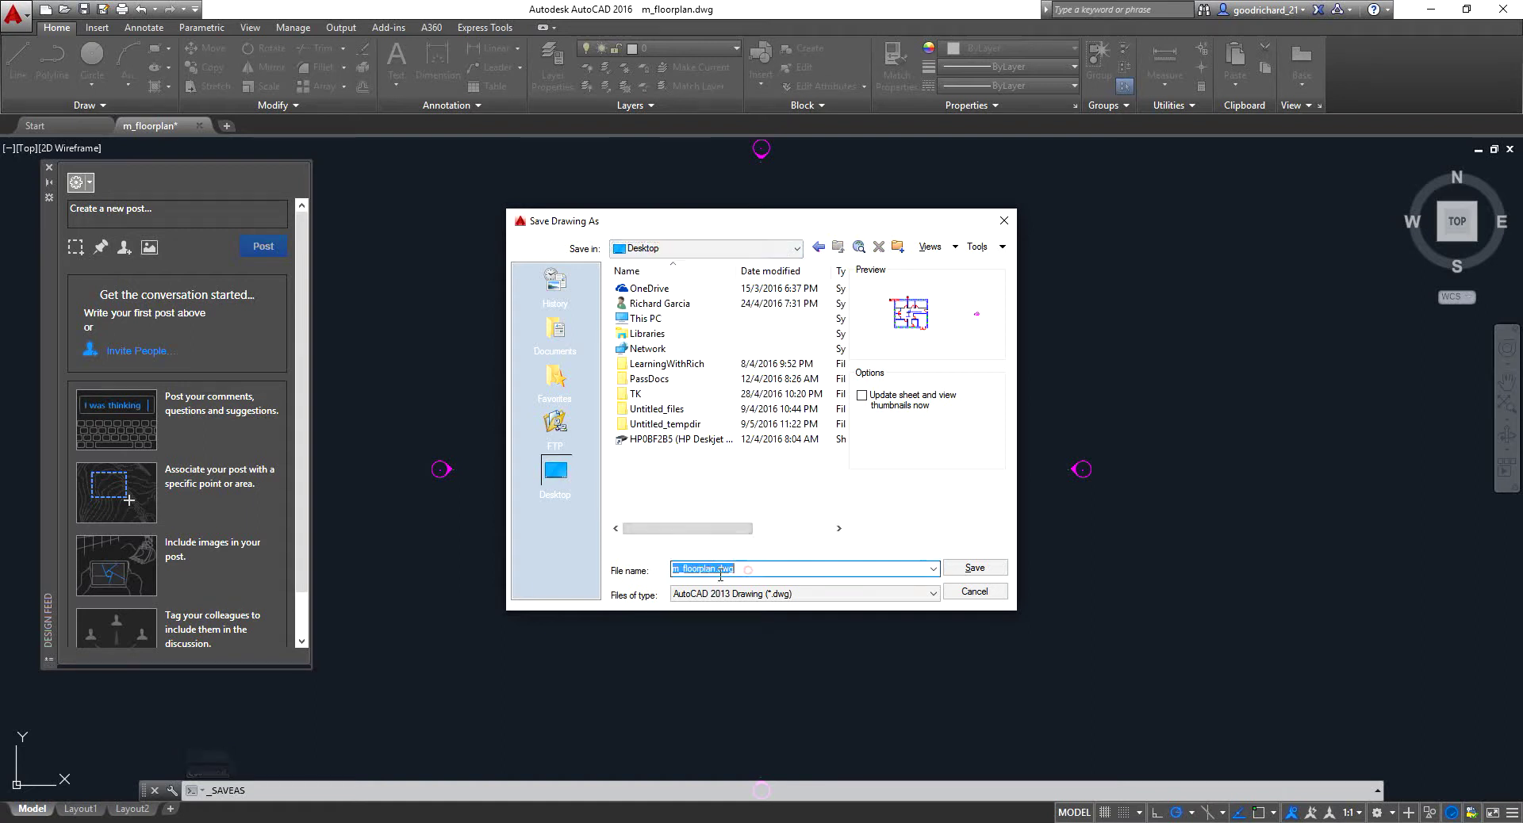
click(713, 569)
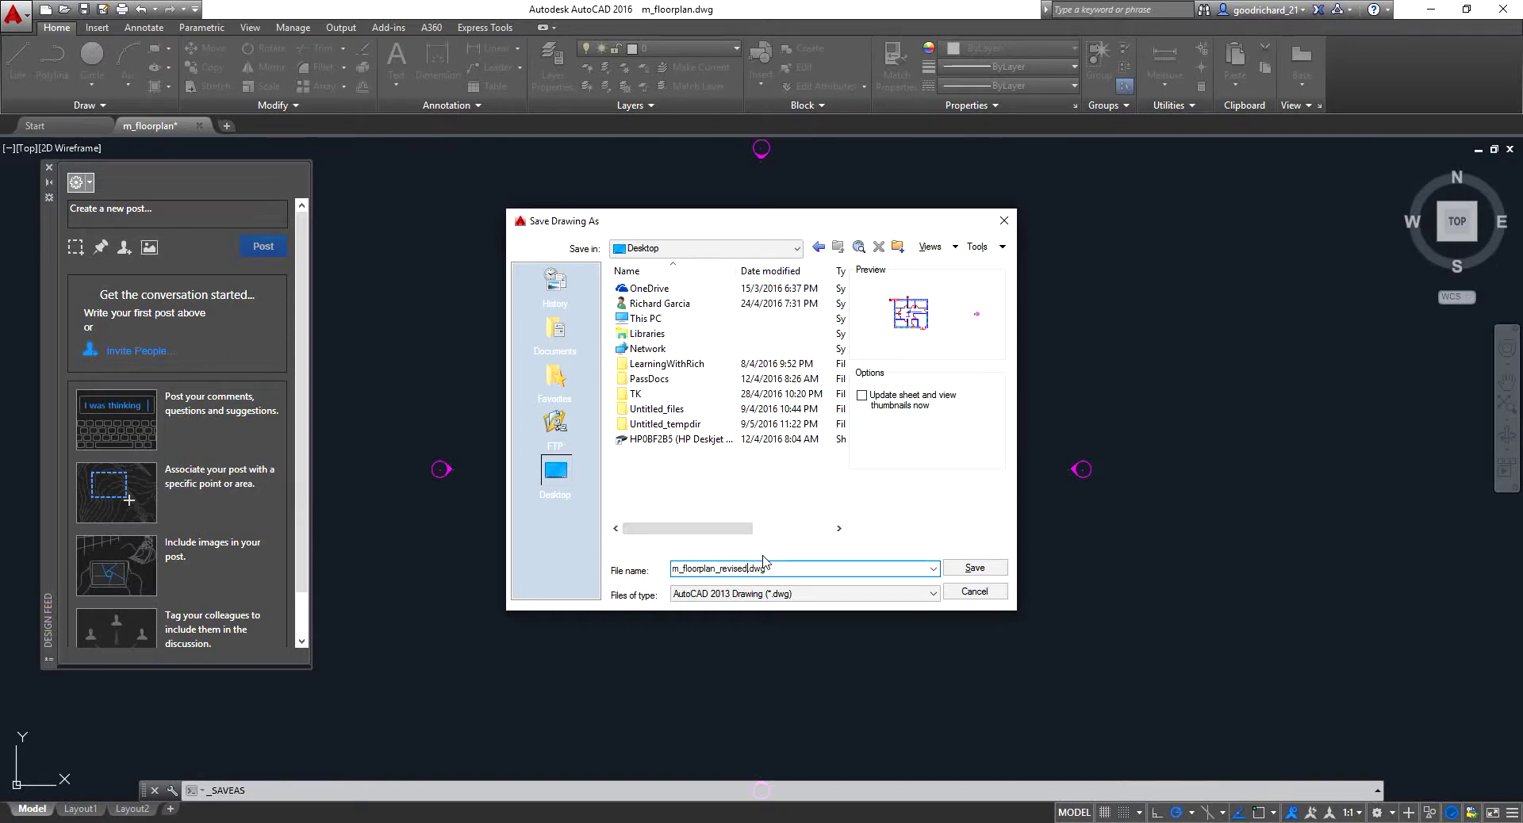
click(975, 568)
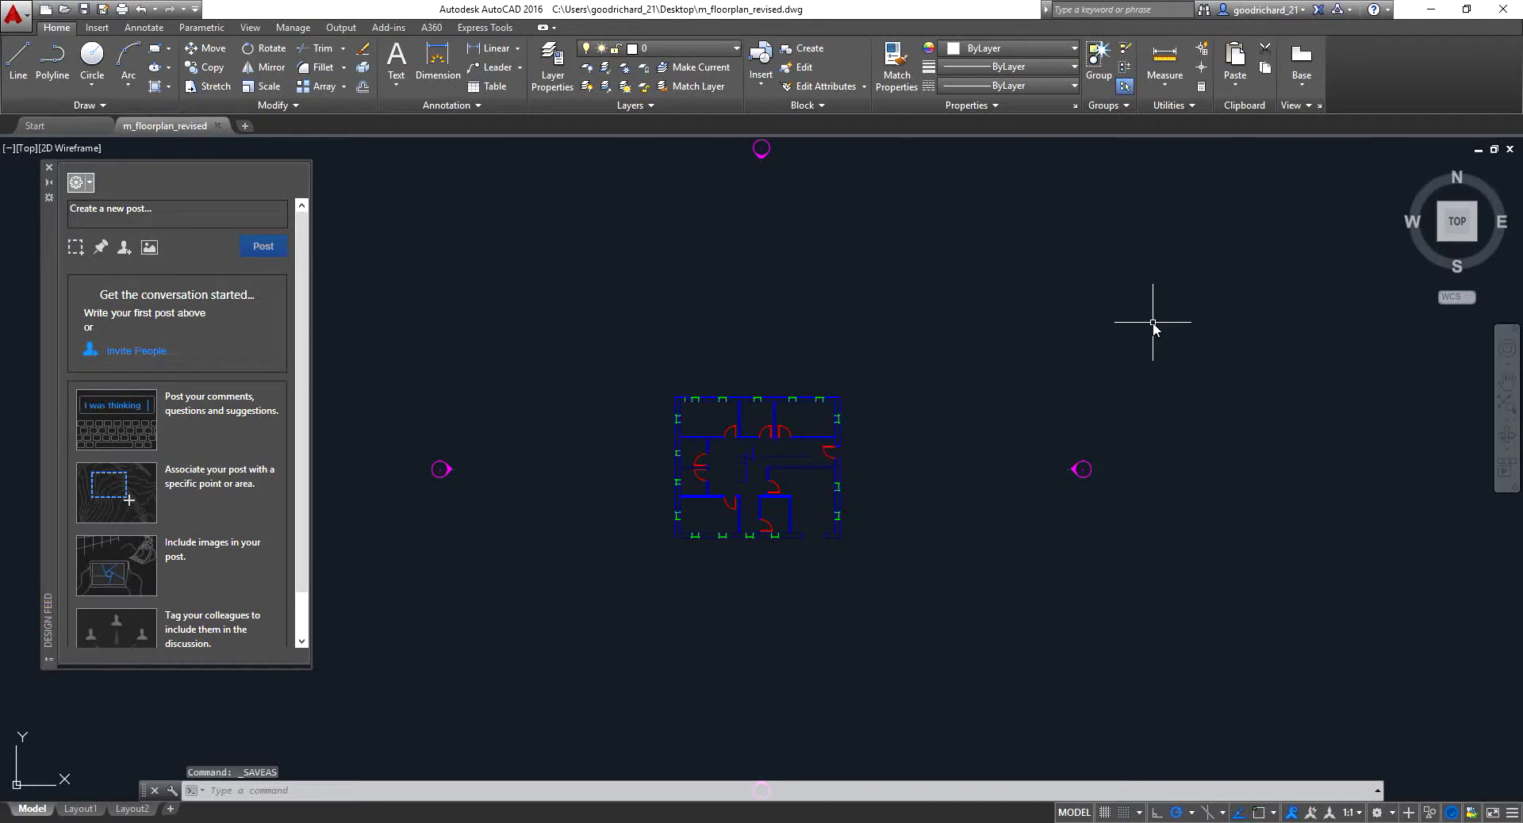
click(1499, 11)
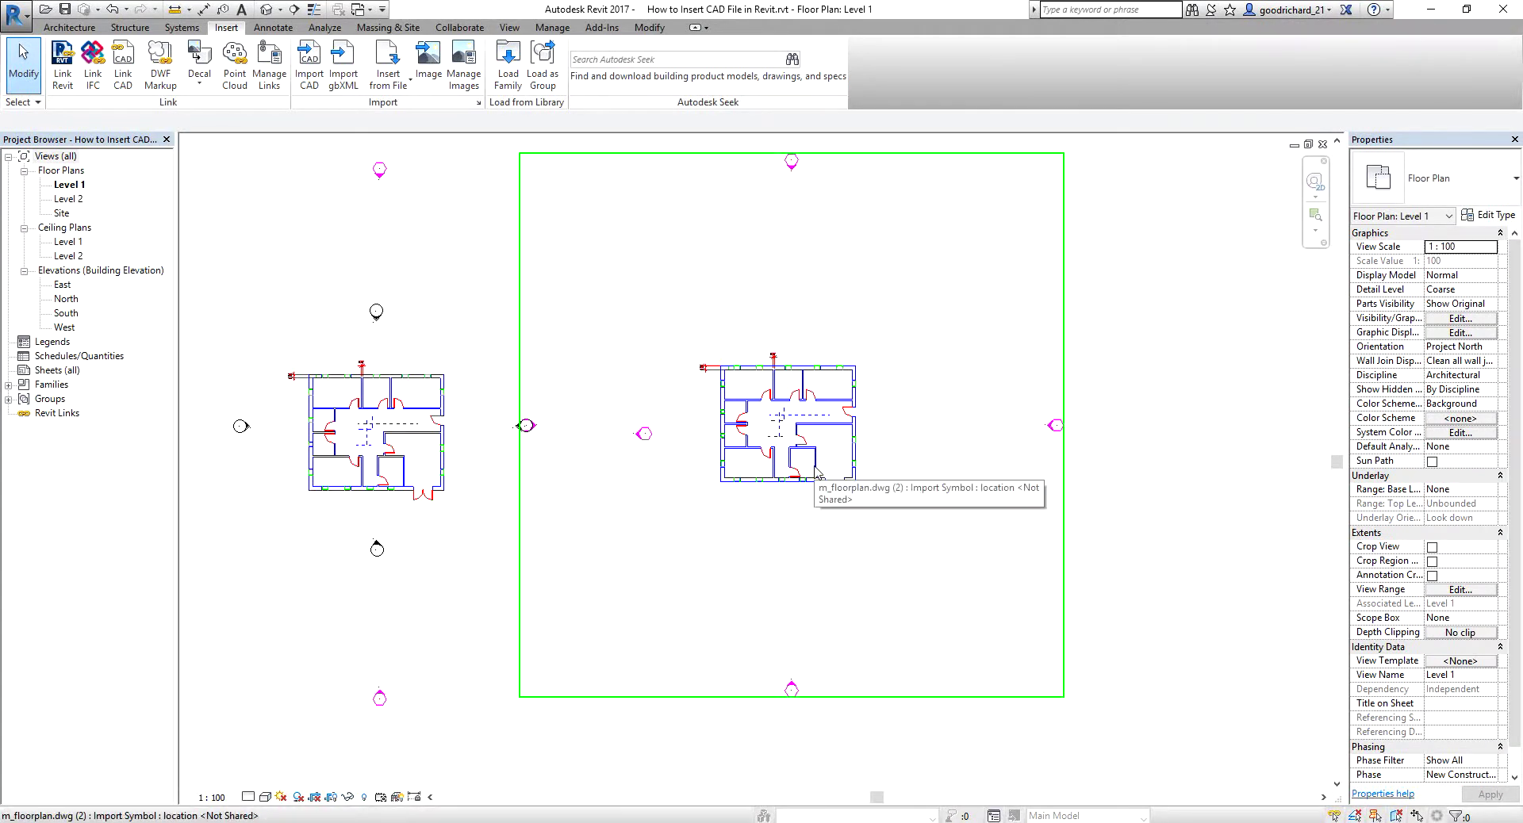
Step: Reload the m_floorplan.dwg CAD link from m_floorplan_revised.dwg on the Desktop and close the link manager
click(273, 55)
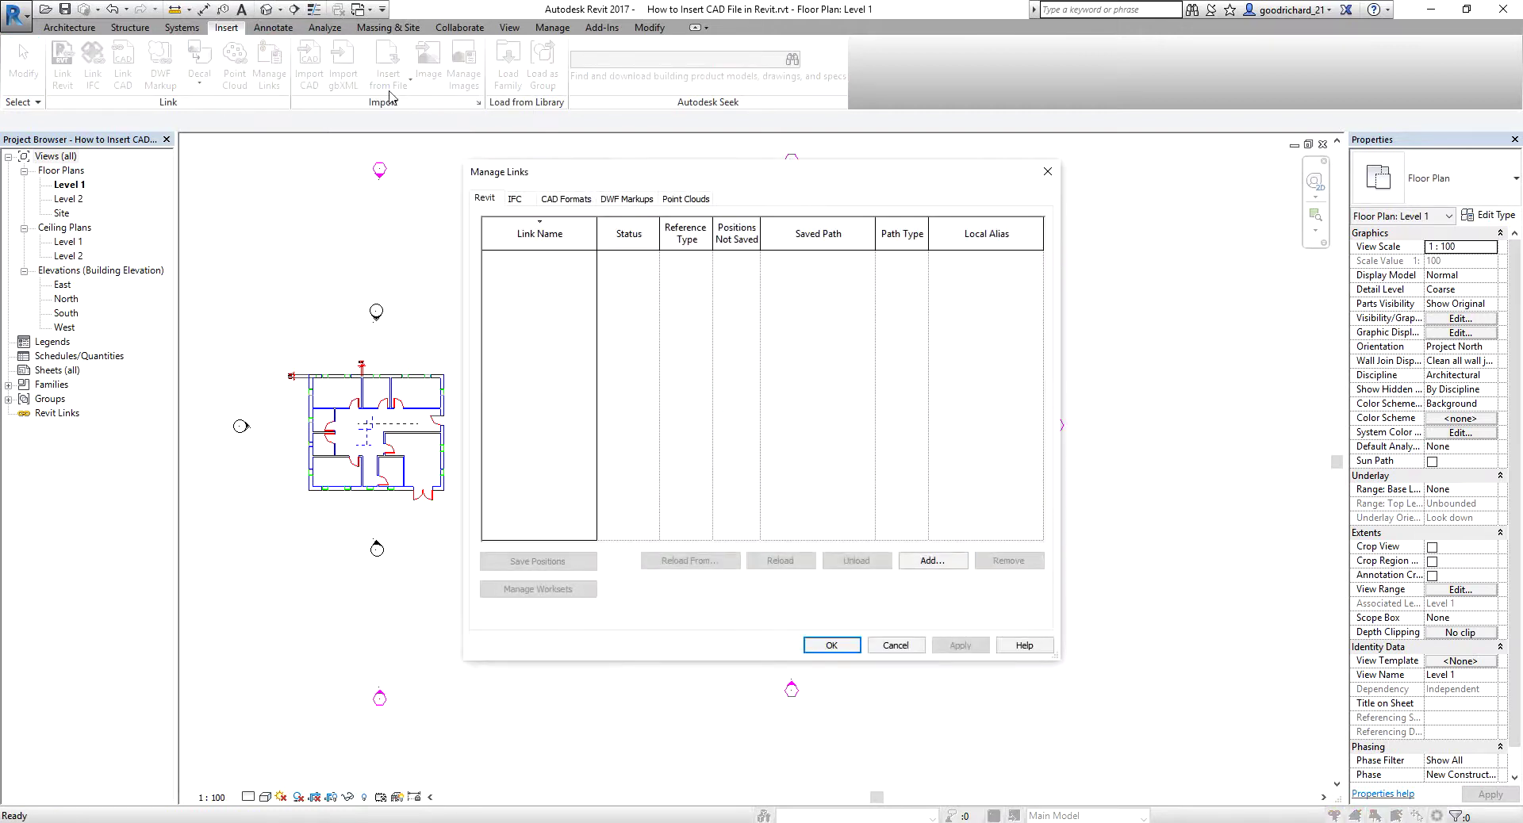
click(565, 199)
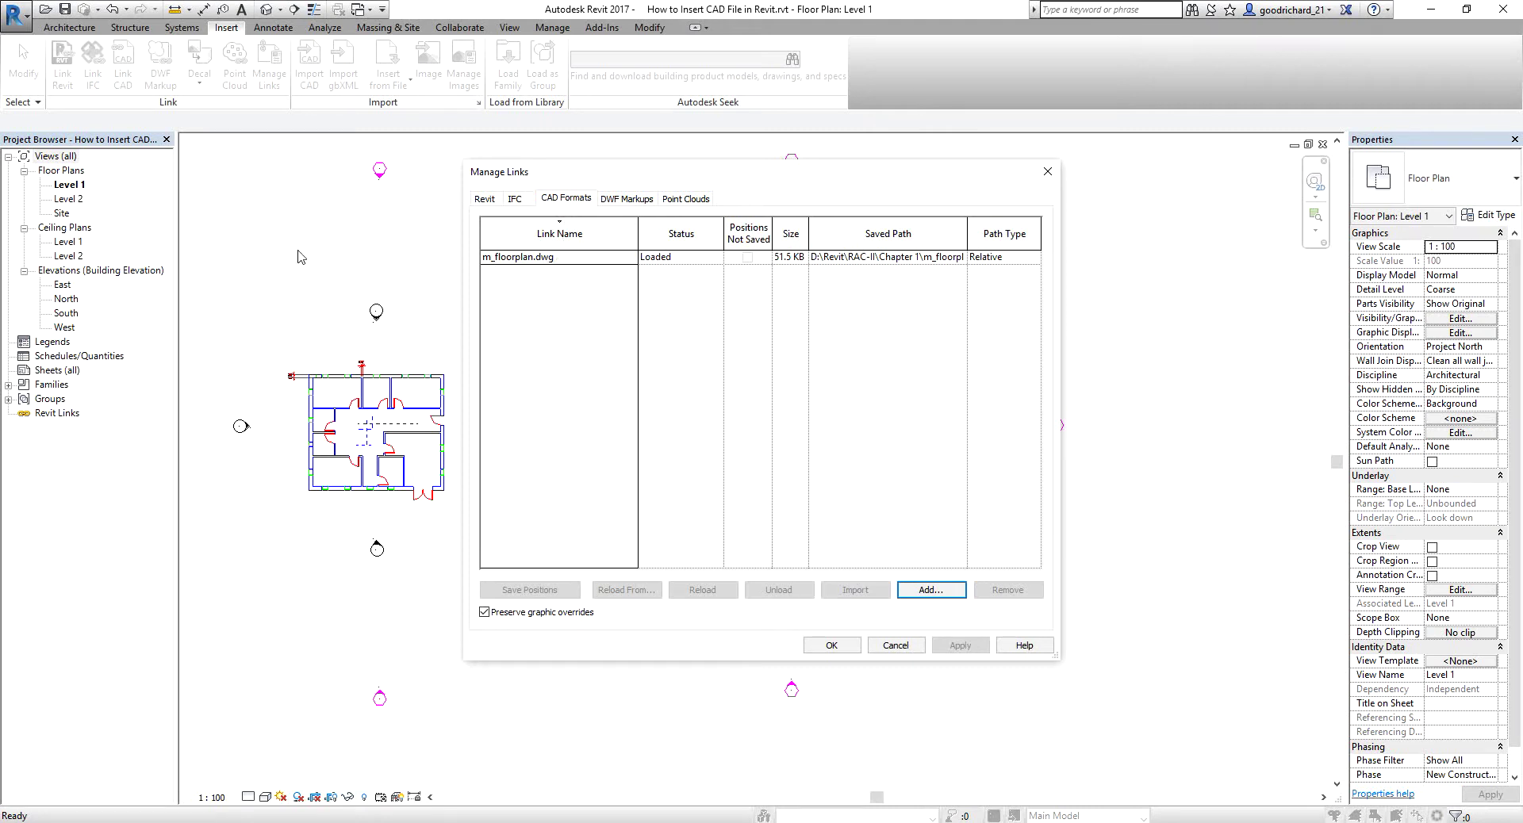
click(514, 257)
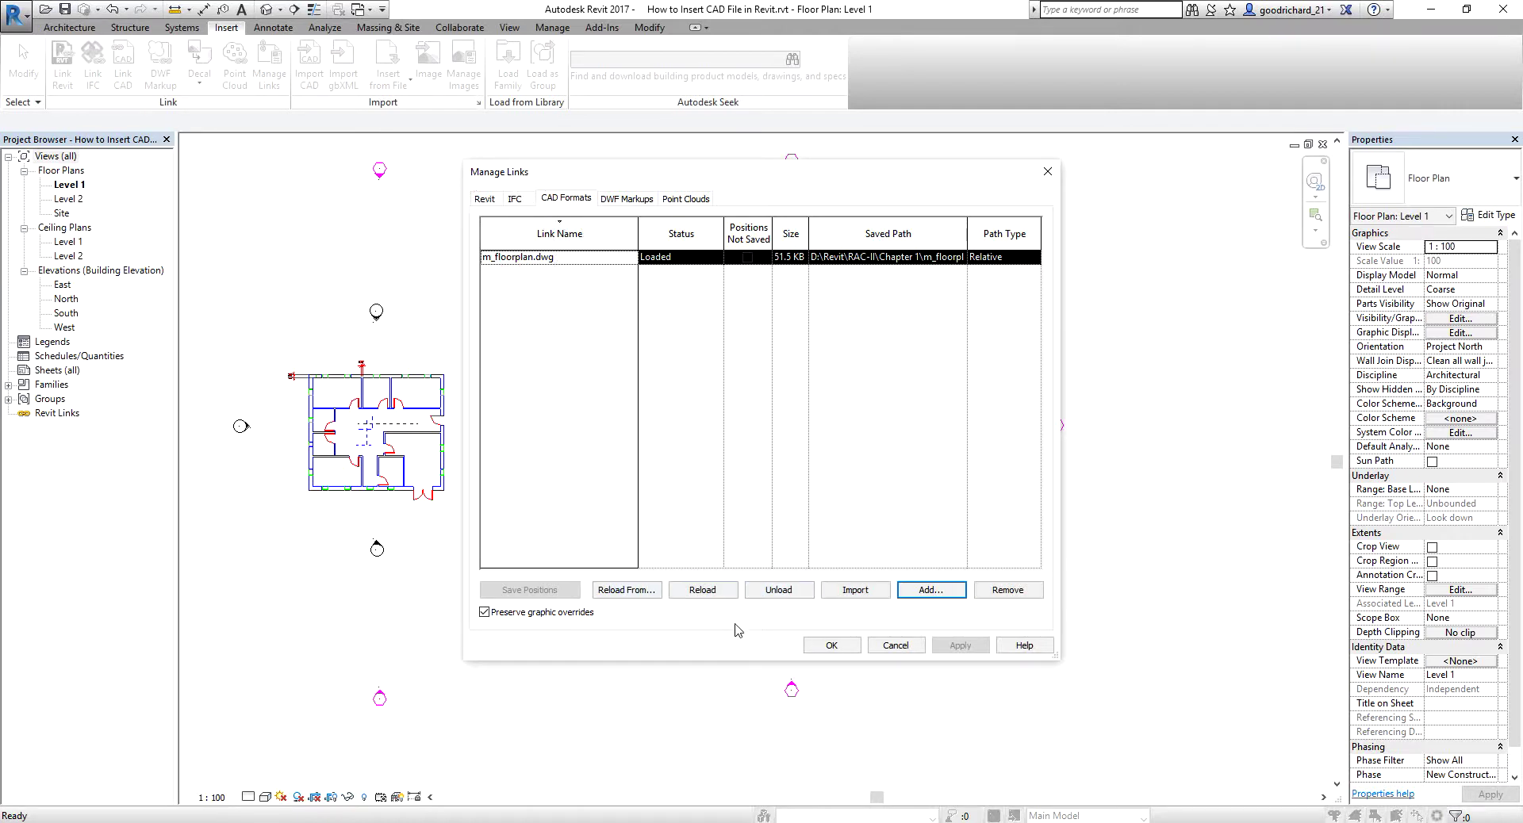
click(704, 593)
key(ctrl)
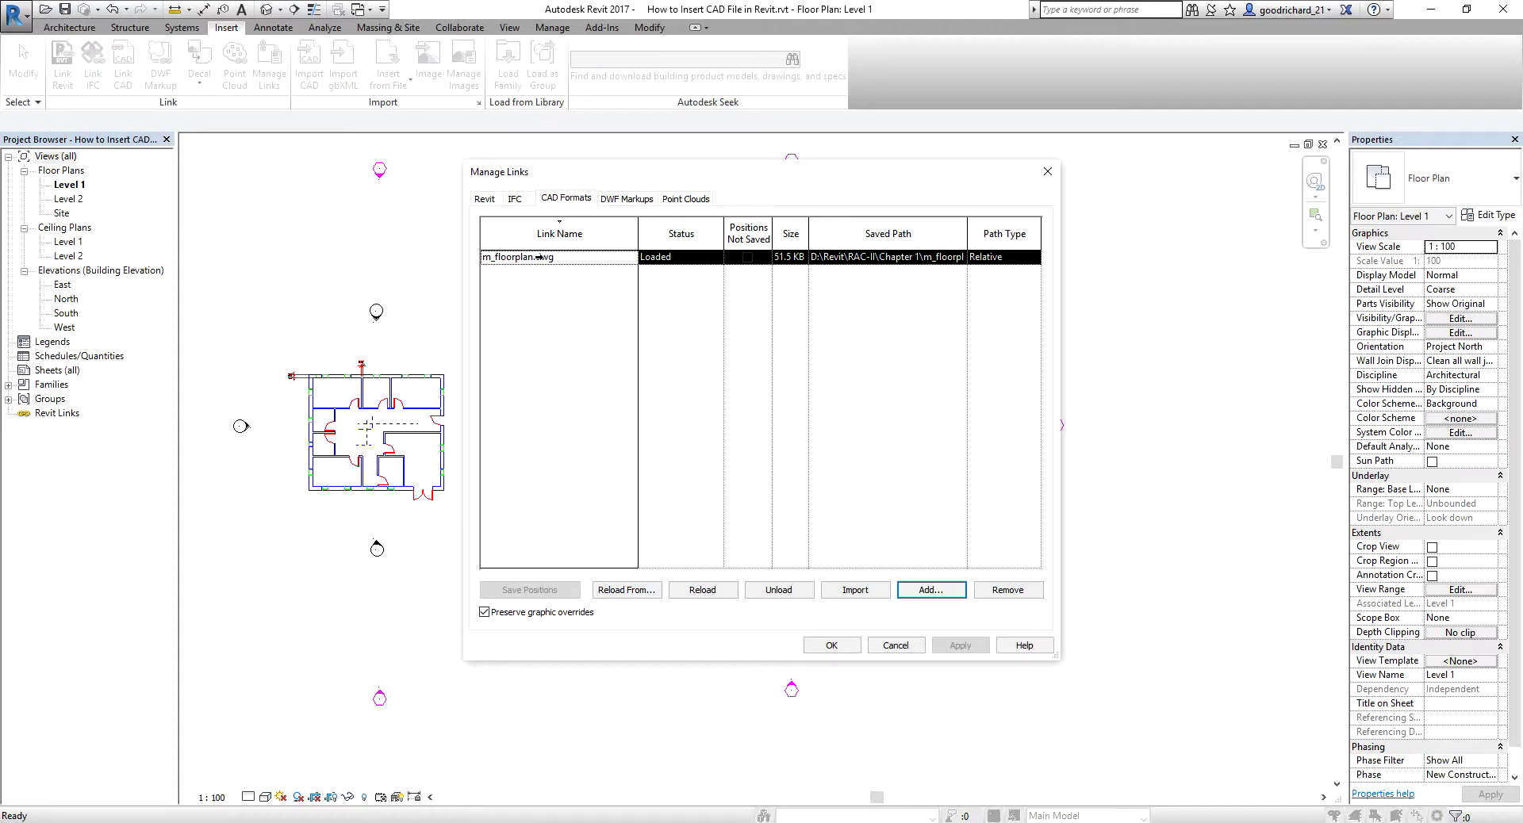
click(618, 591)
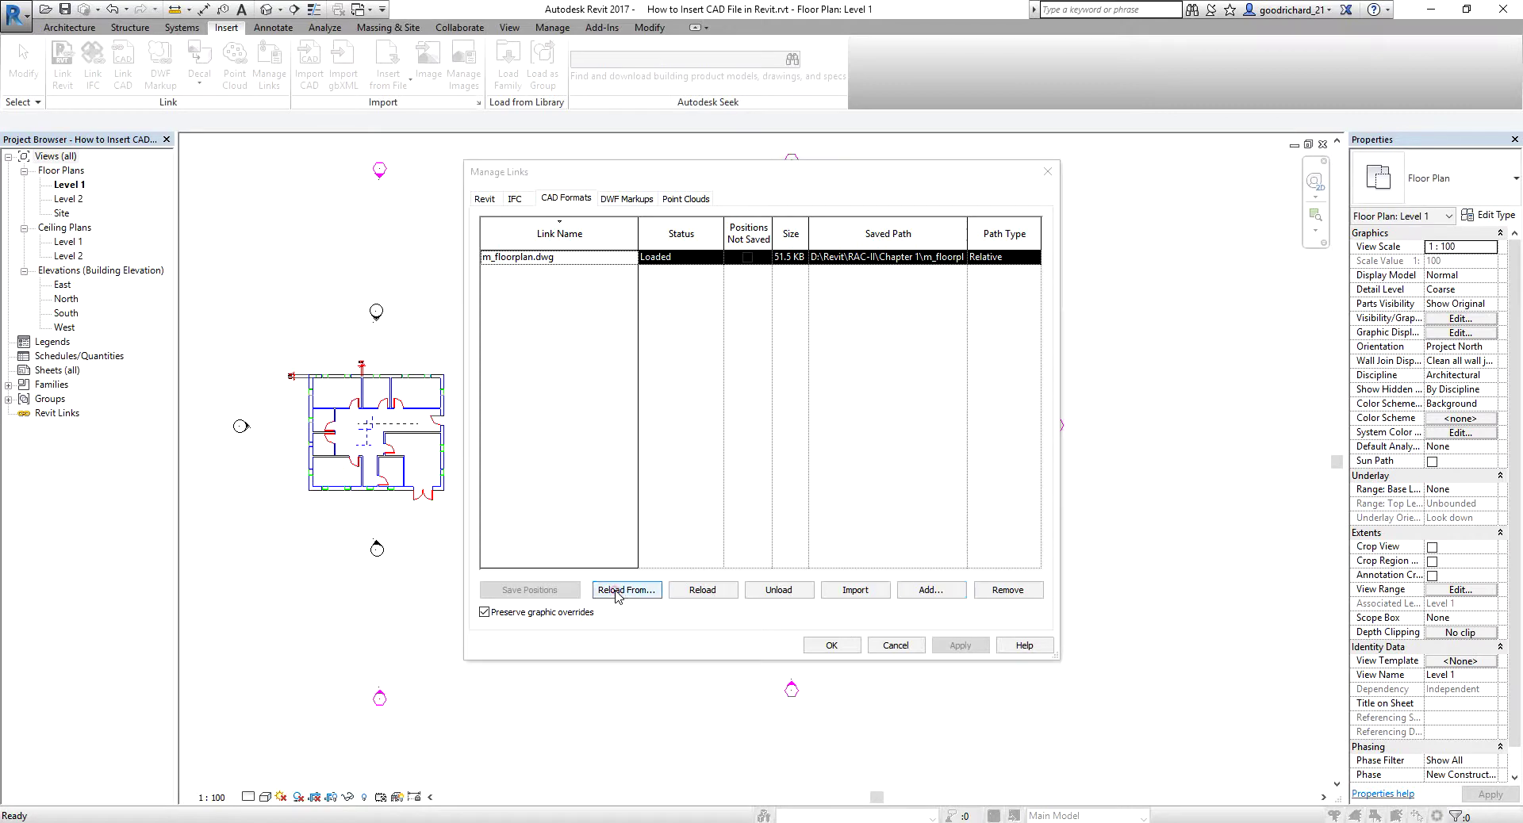
click(618, 262)
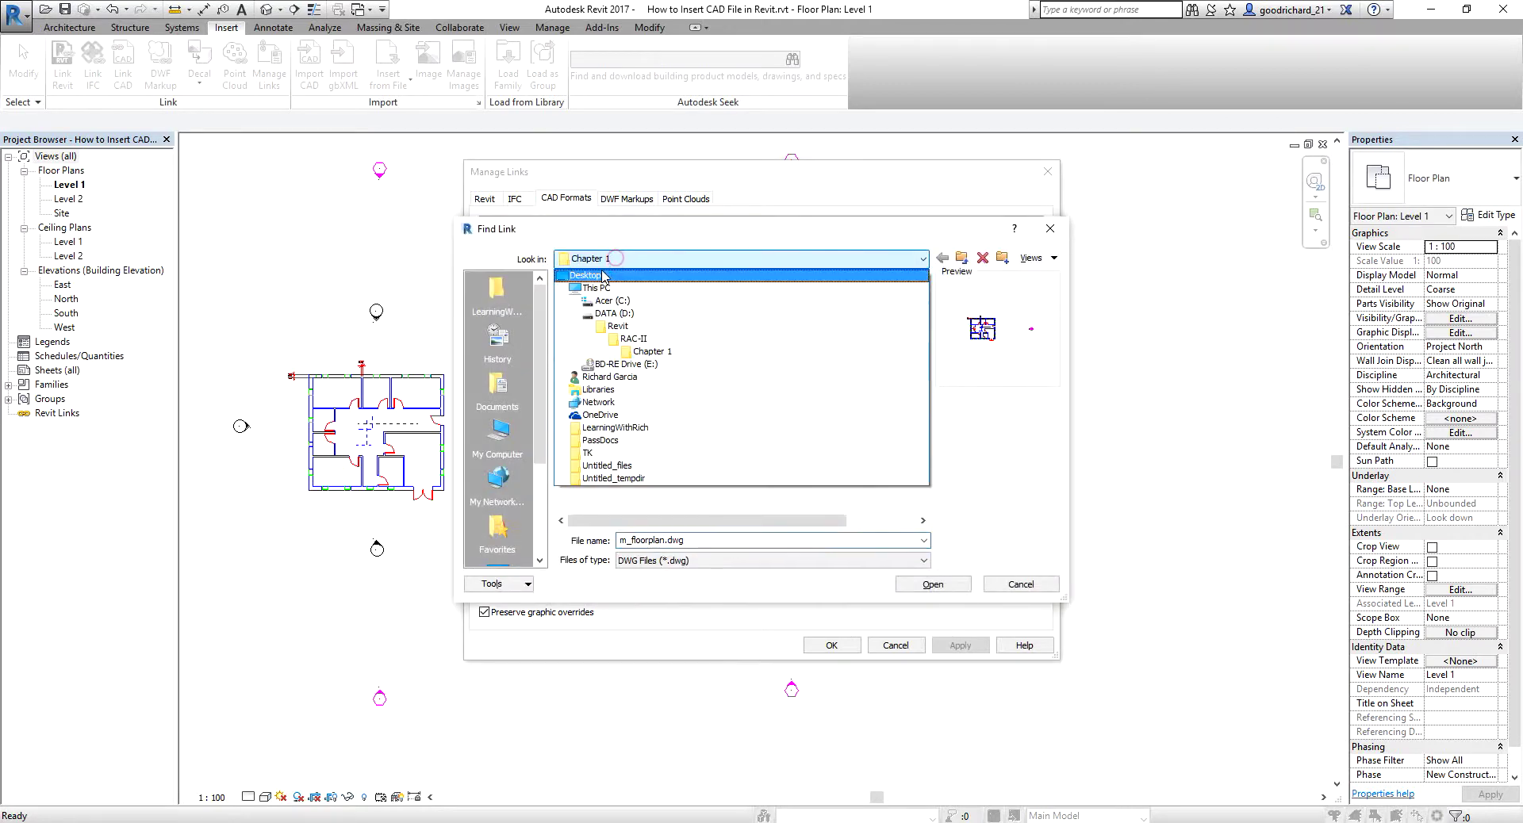
click(607, 275)
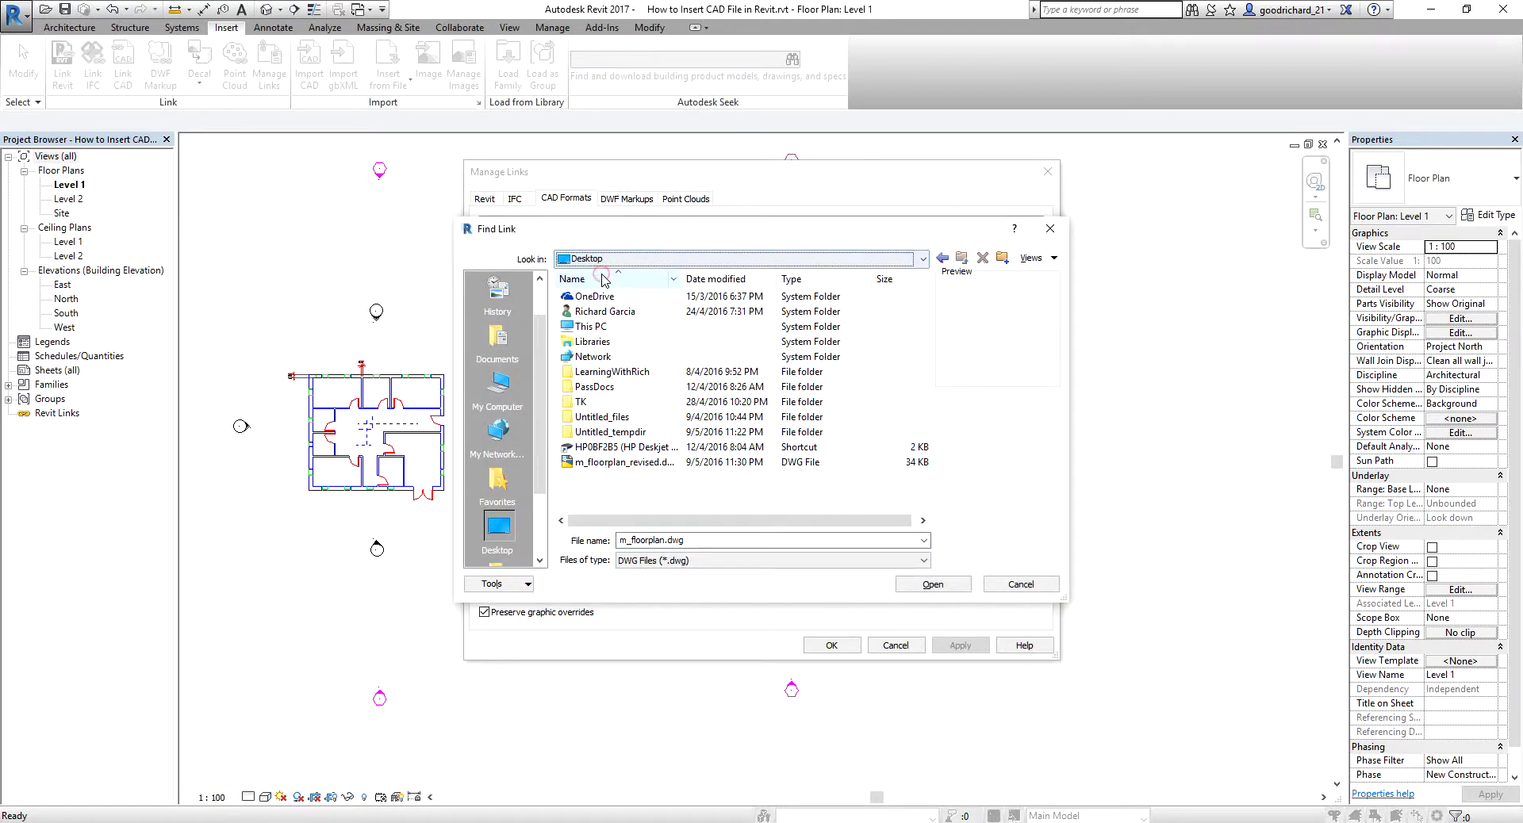
click(627, 463)
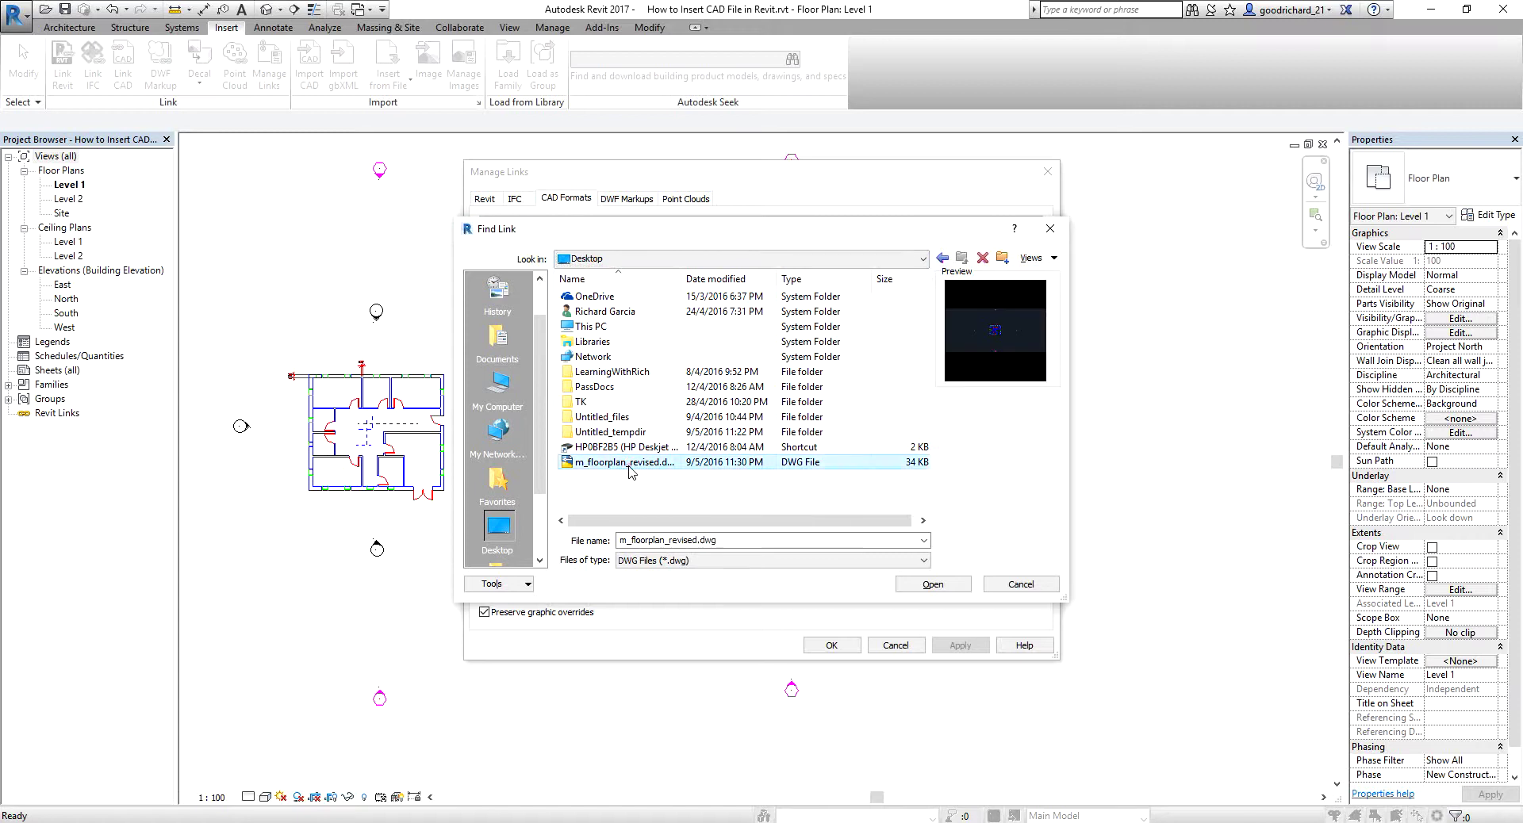
click(929, 585)
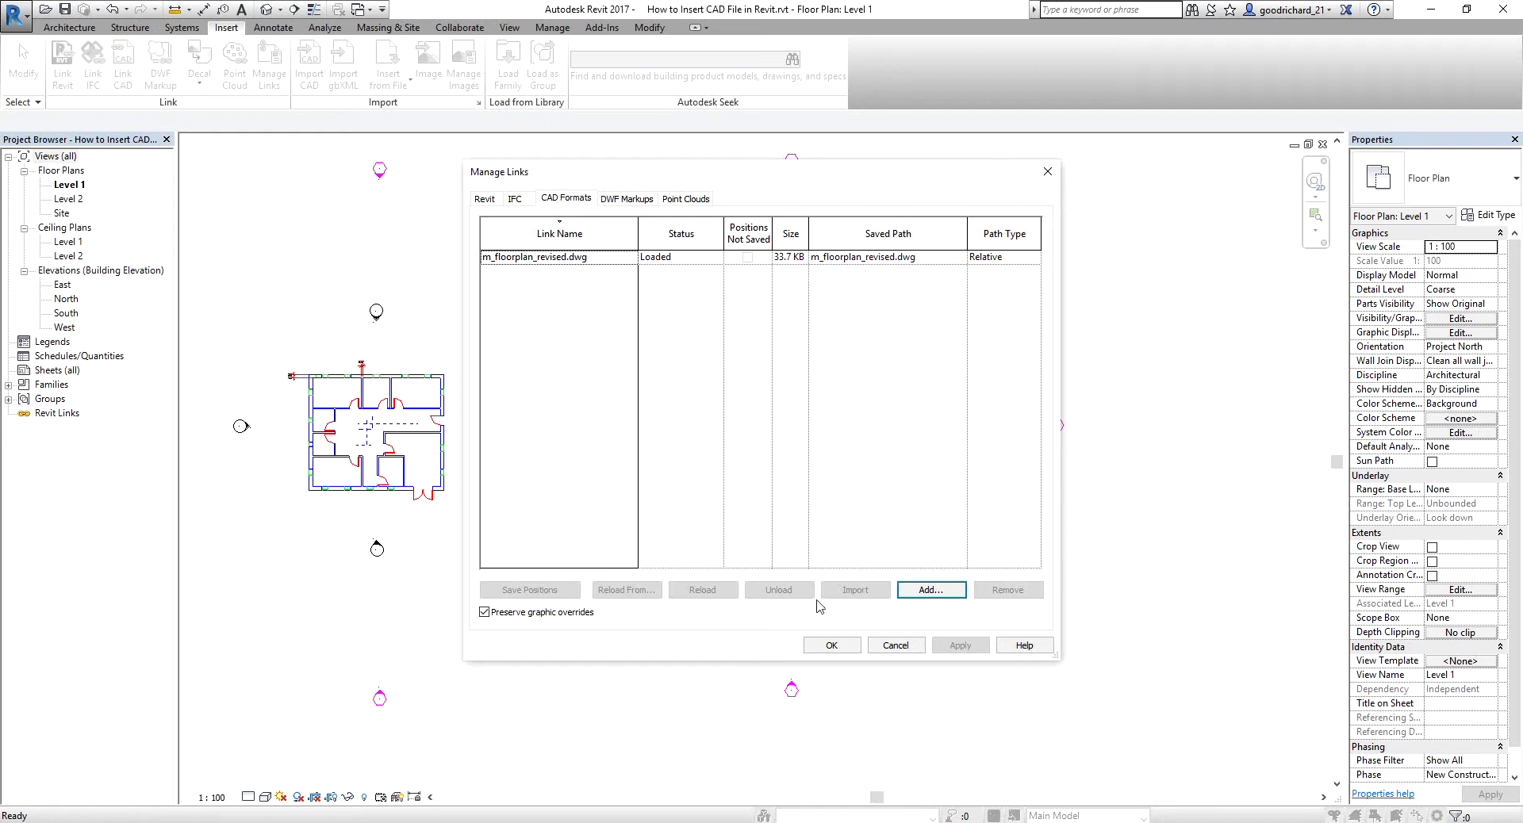
click(827, 644)
Step: Examine the reloaded plan's entrance opening and the import instance tools offered for the linked drawing
scroll(843, 454, up, 3)
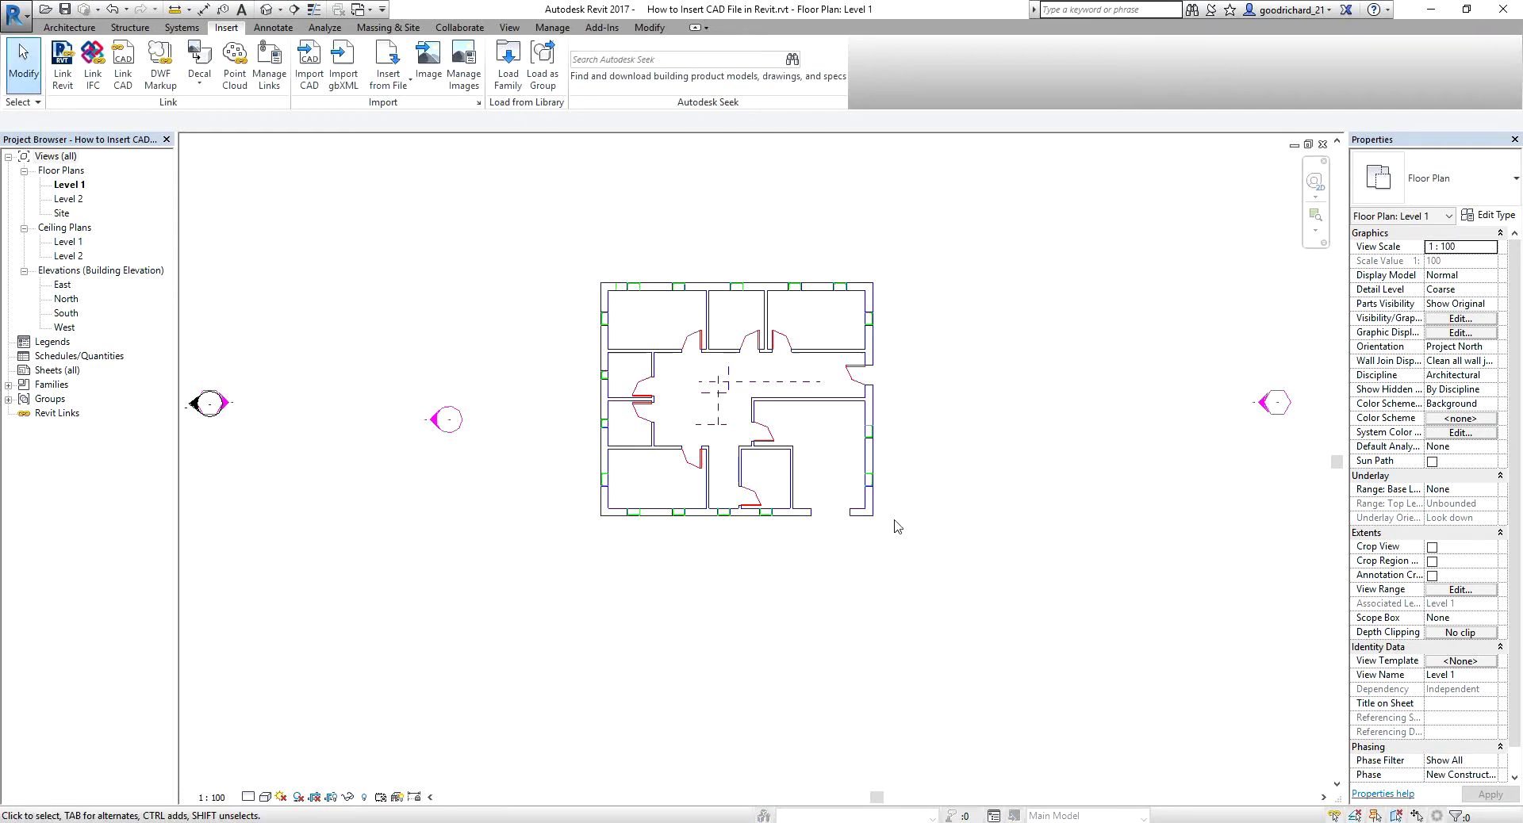
scroll(870, 528, down, 3)
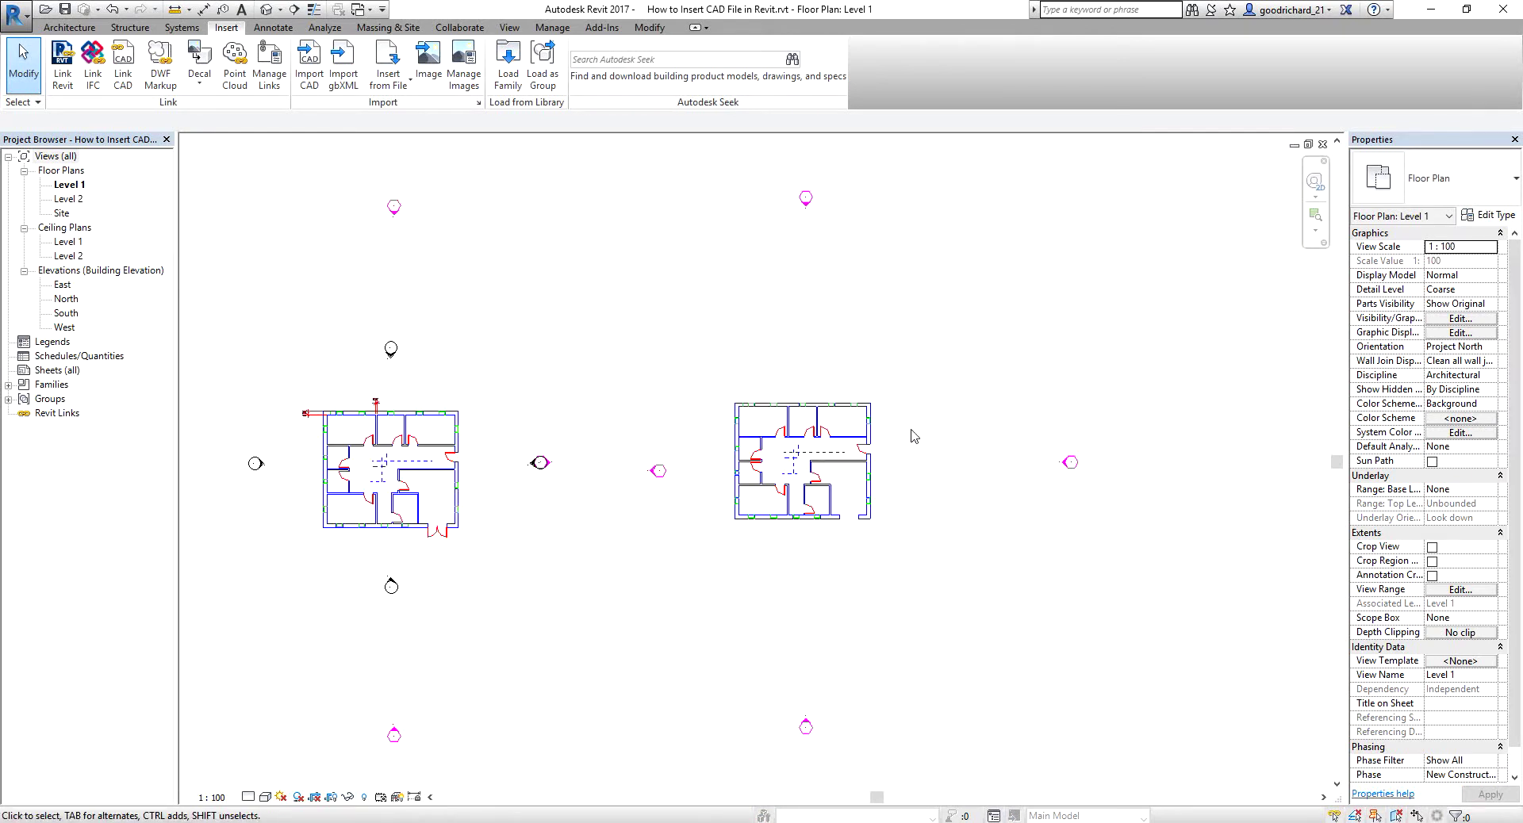
click(853, 443)
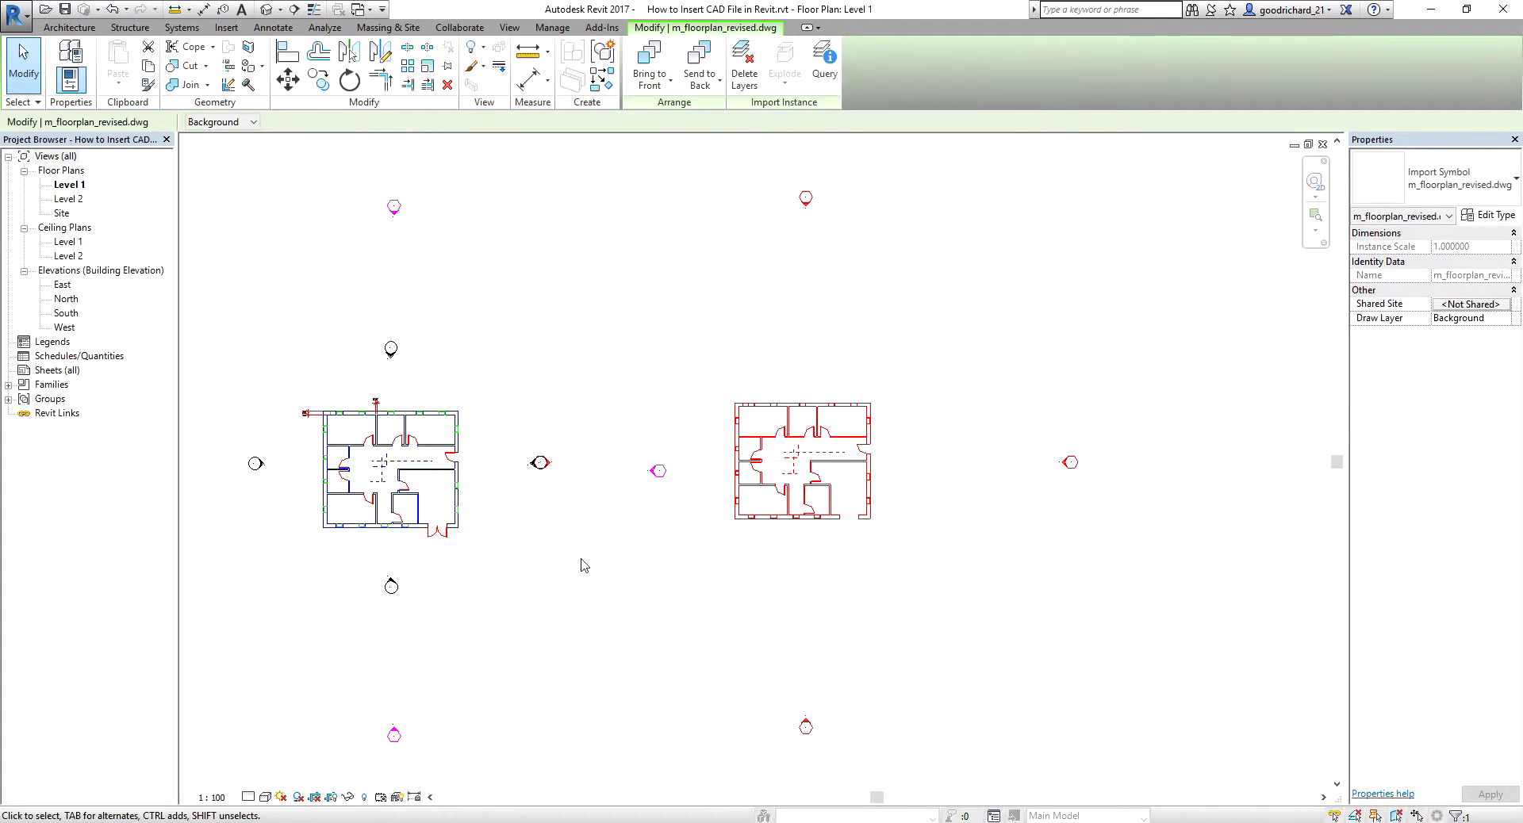
click(615, 547)
Step: Partially explode the imported m_floorplan.dwg plan and check which parts of it still select together
scroll(771, 531, up, 3)
scroll(593, 410, up, 1)
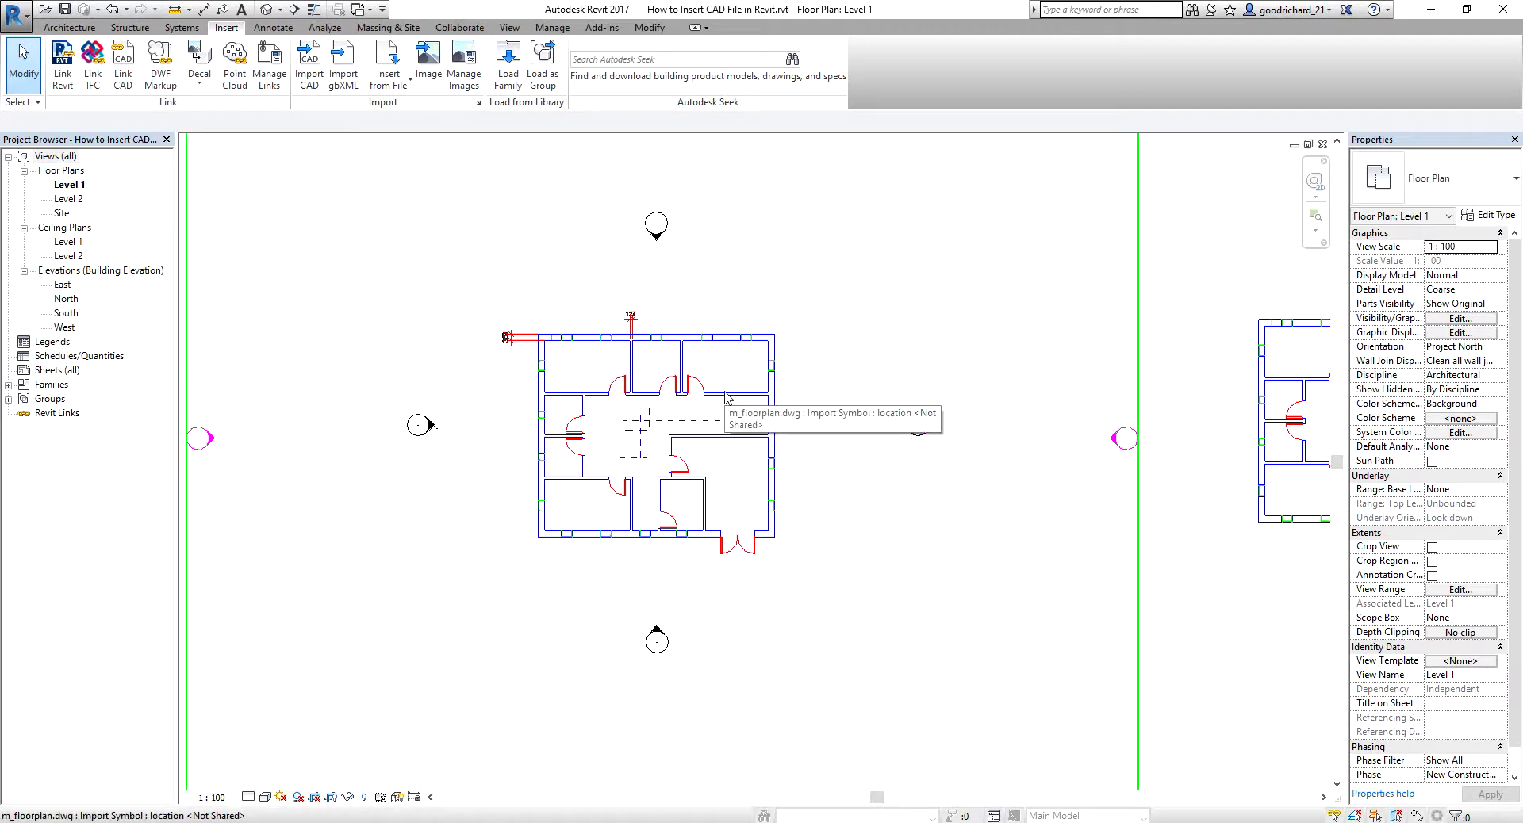
click(724, 338)
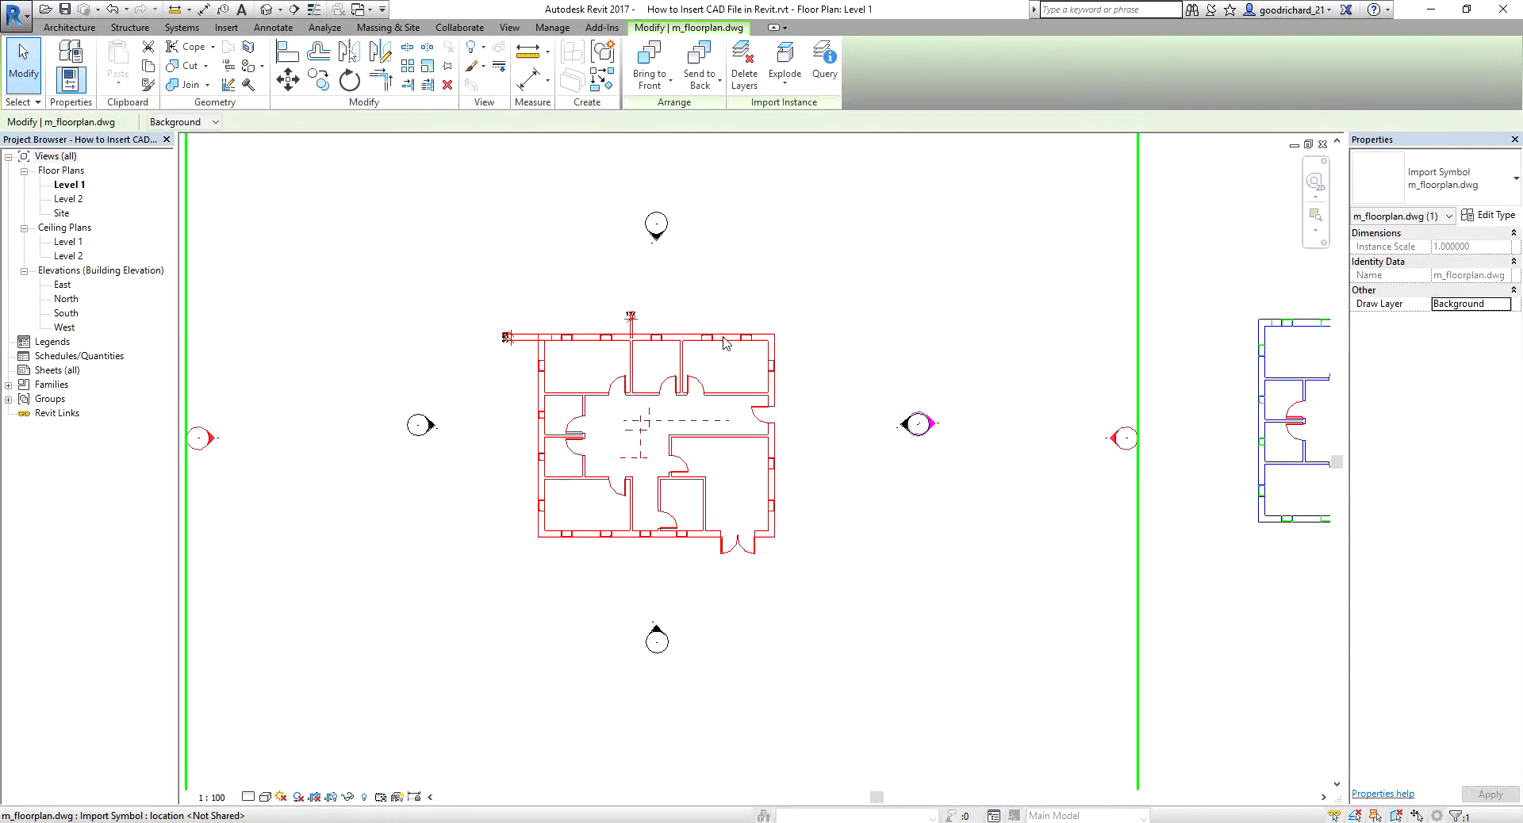
click(785, 83)
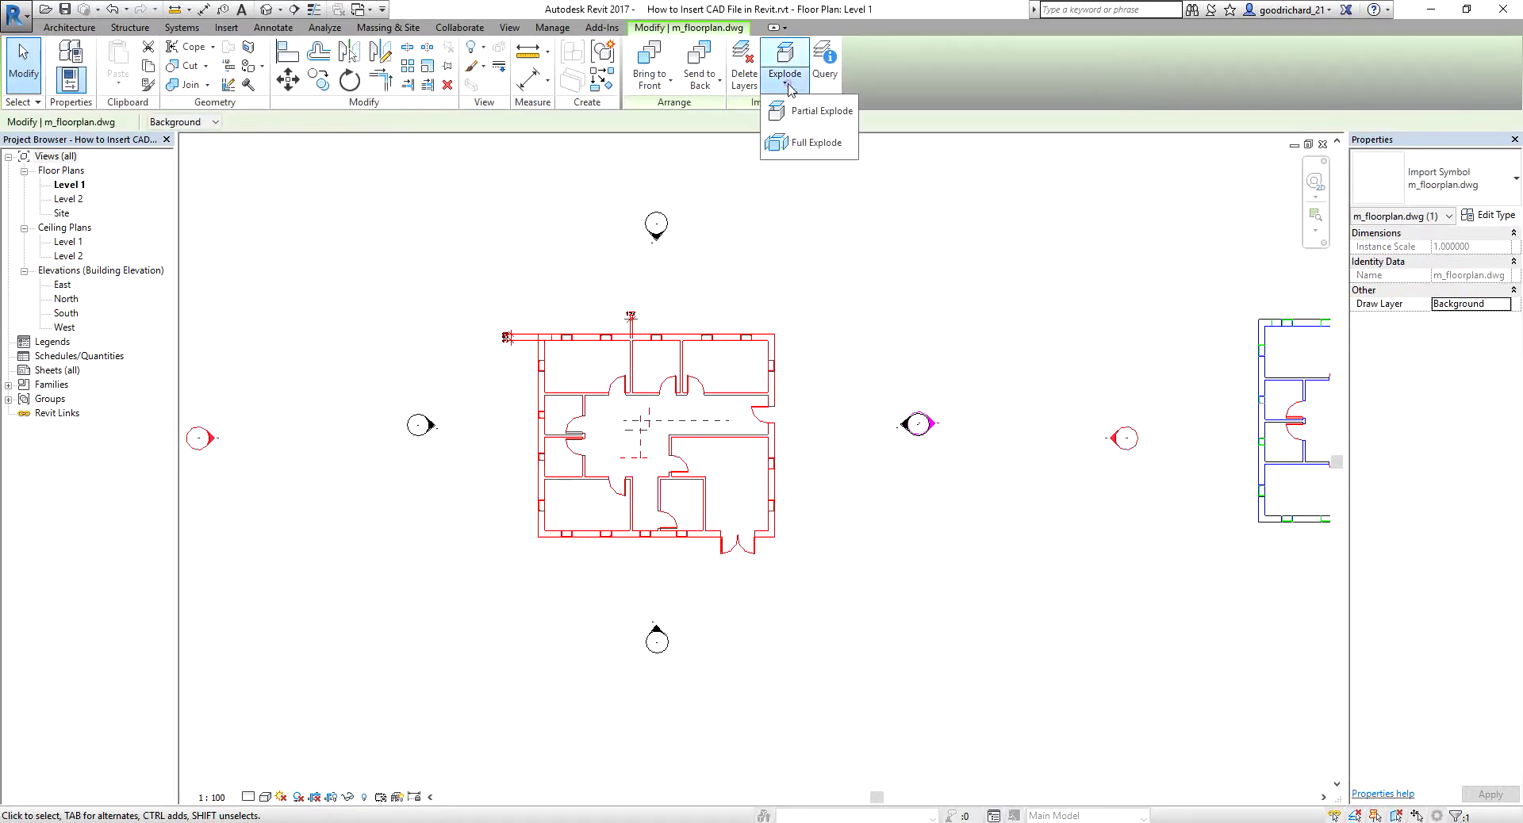
click(806, 120)
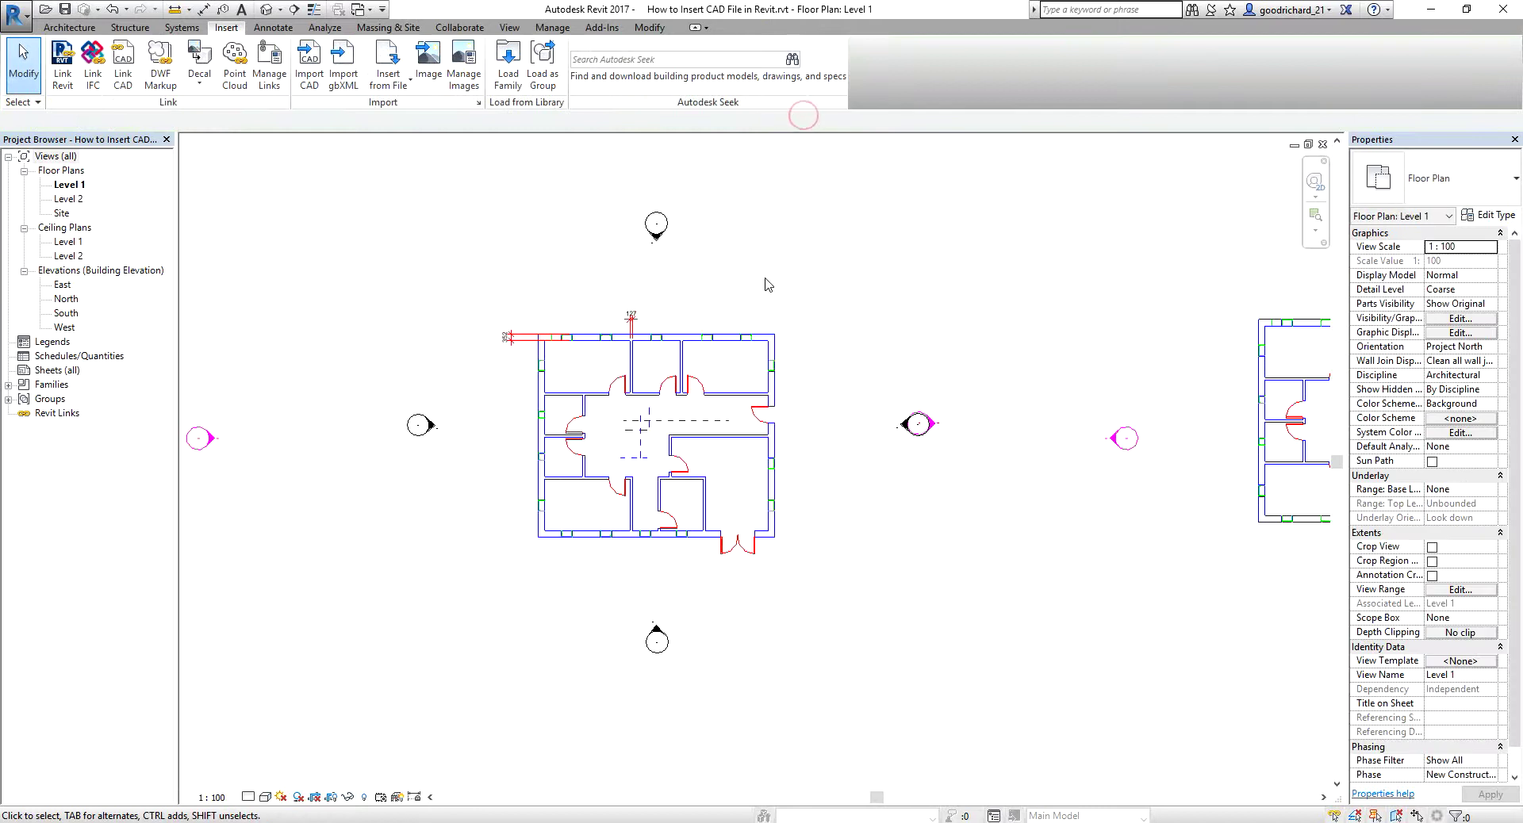
click(713, 357)
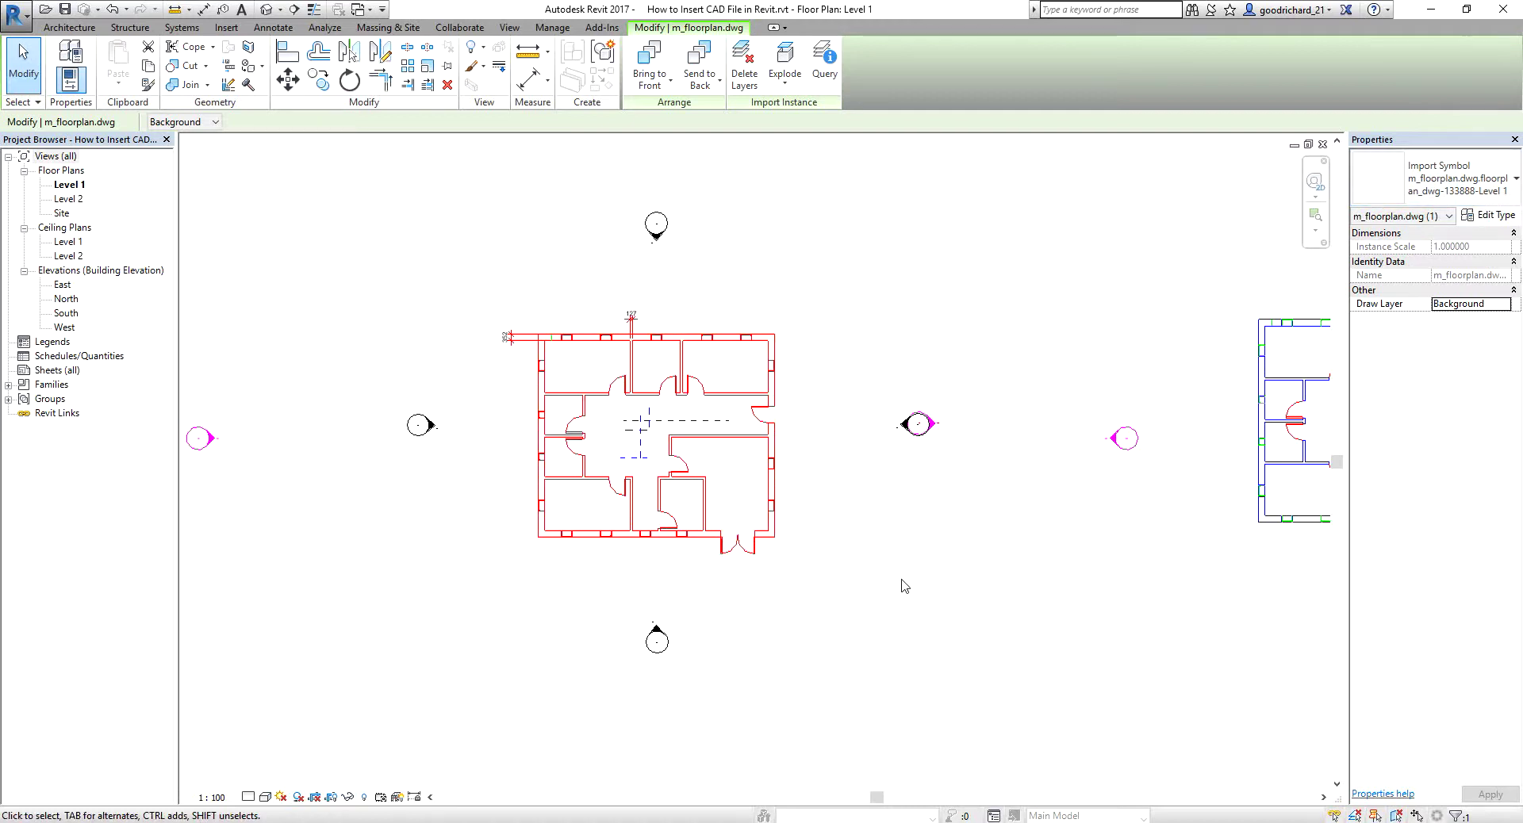
click(844, 607)
Step: Fully explode the remaining floor plan symbol of the imported drawing into individual lines
click(684, 469)
click(785, 68)
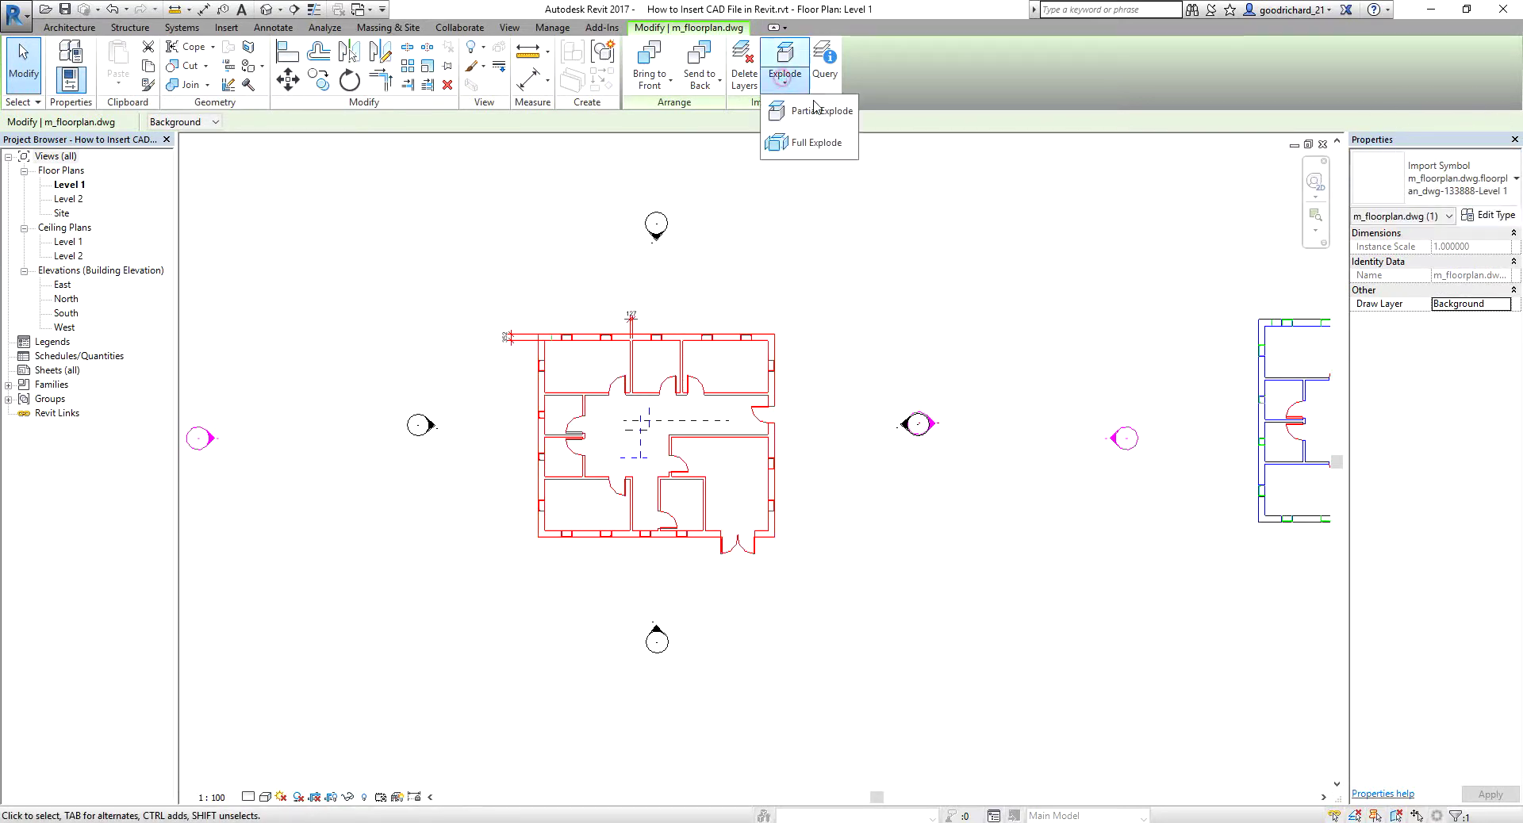
click(816, 144)
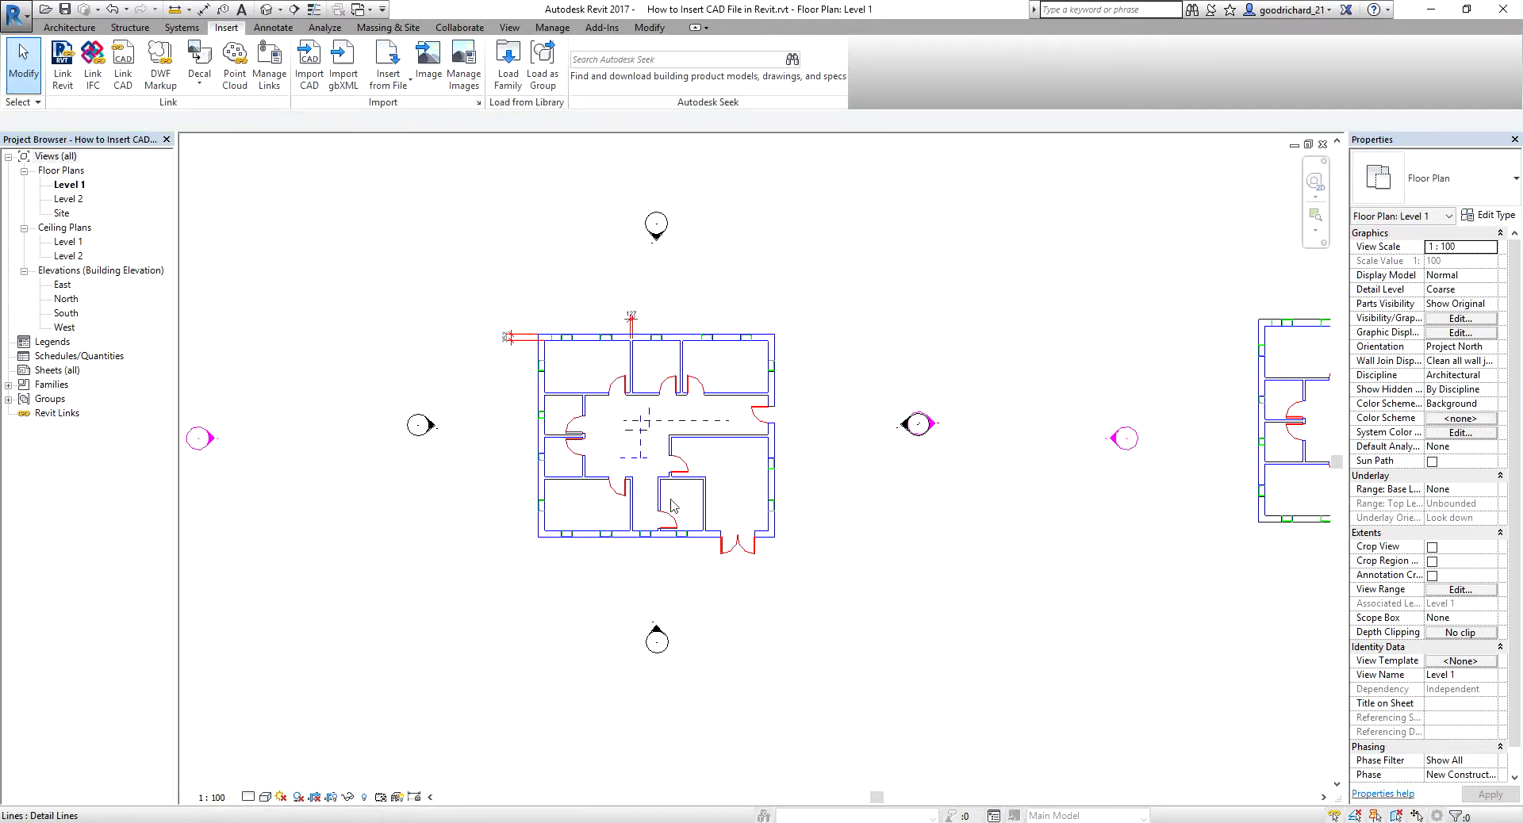
Step: Delete the leaves and swing arcs of the double entrance door in the exploded plan
scroll(738, 553, up, 5)
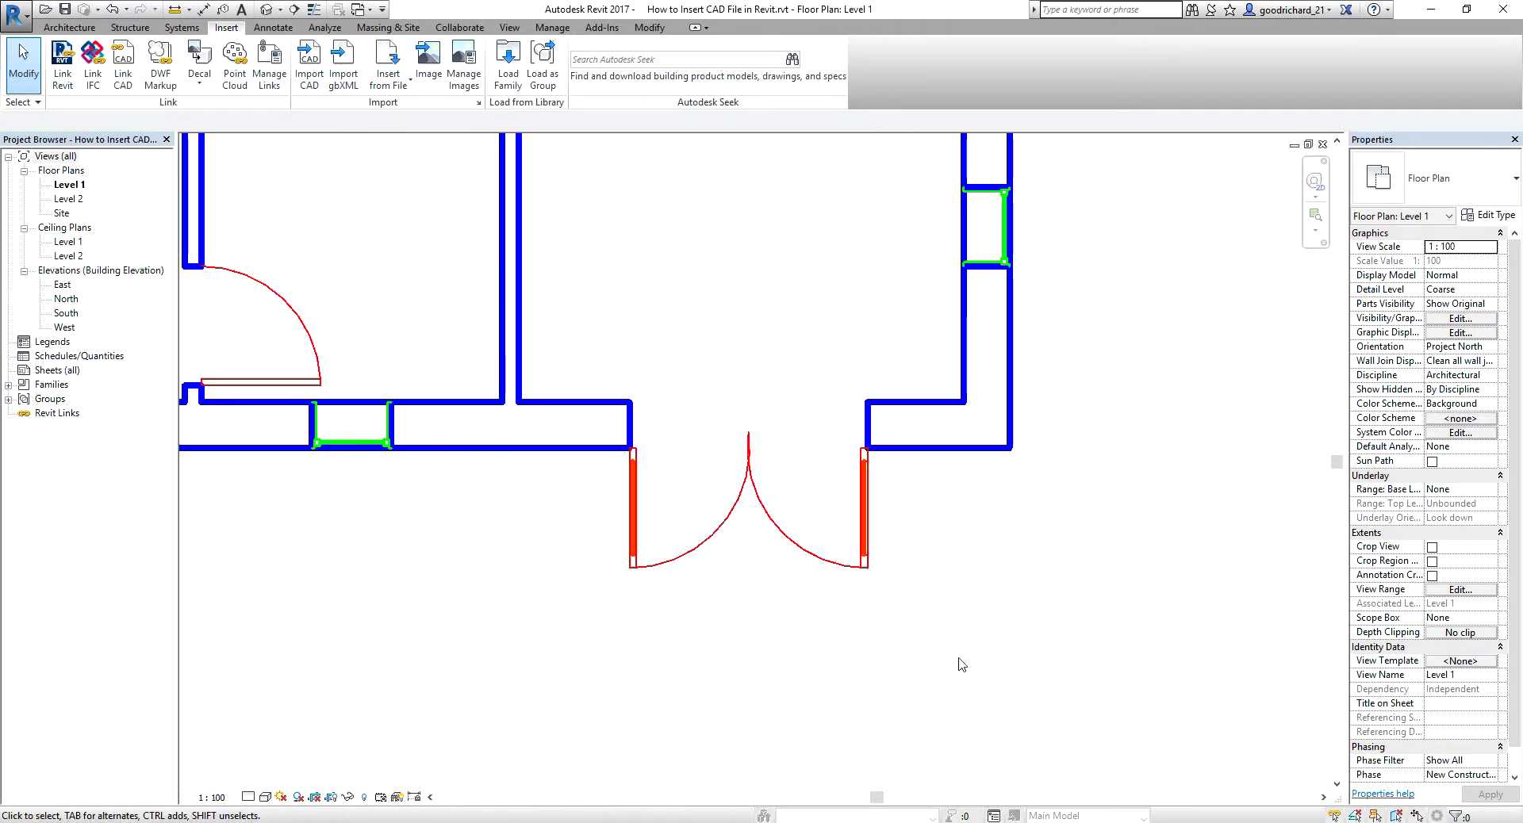
drag(1038, 732, 634, 520)
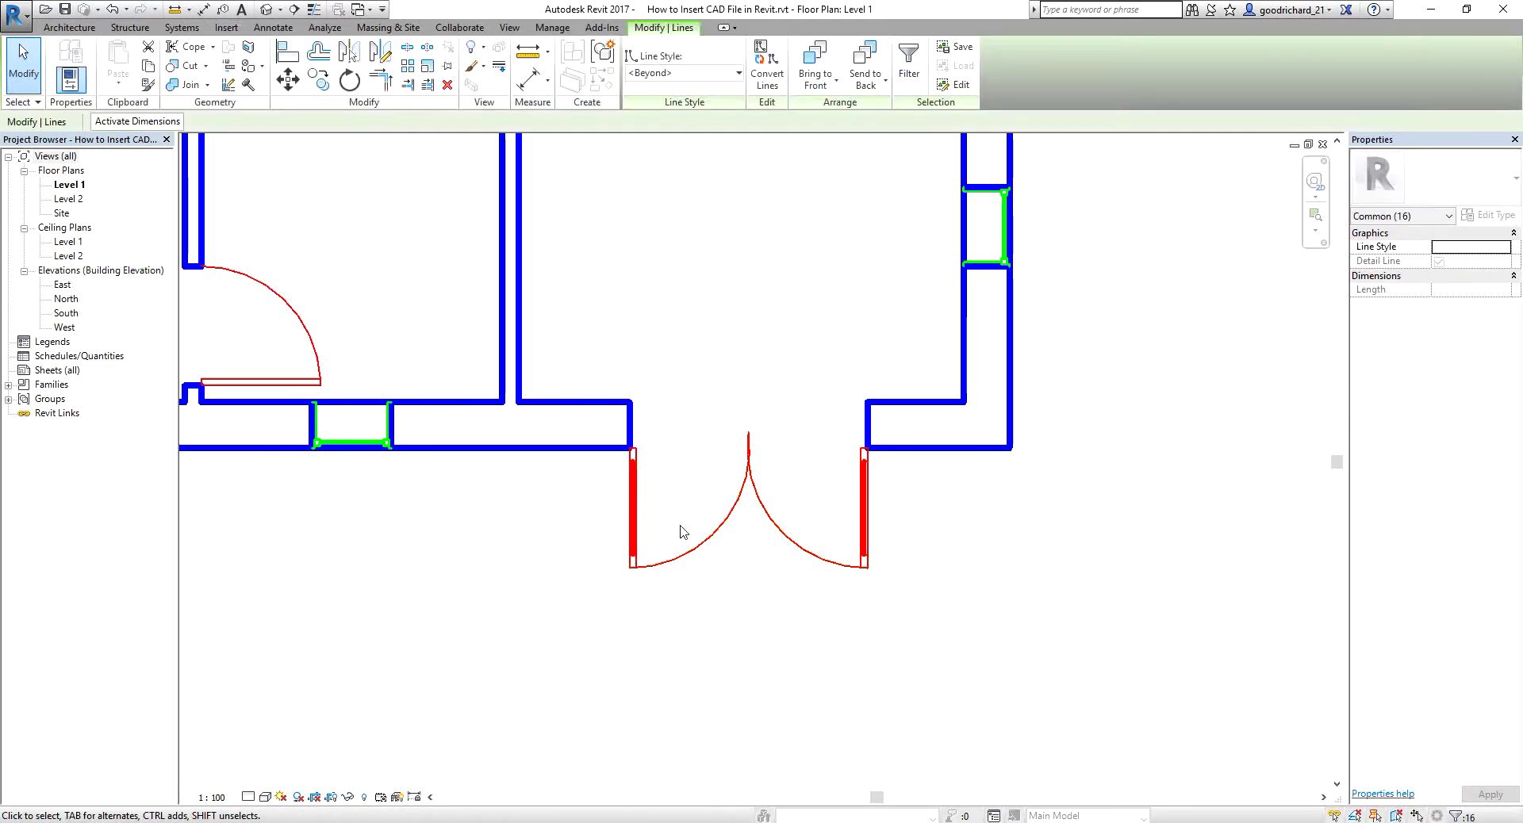
key(Delete)
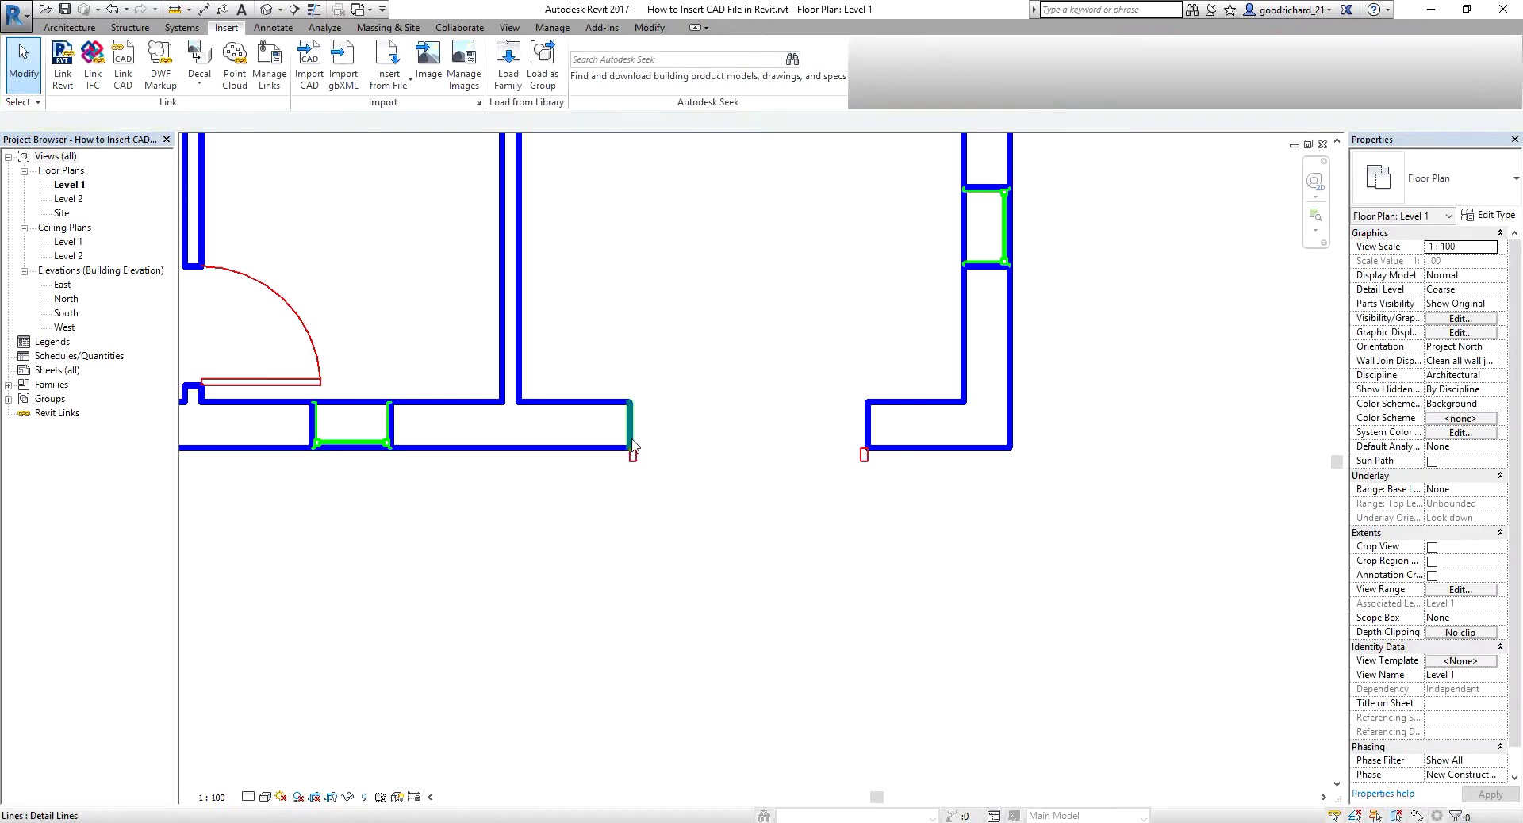
Step: Delete the small leftover door rectangles on both sides of the exploded plan's entrance opening
scroll(632, 452, up, 2)
drag(624, 469, 728, 418)
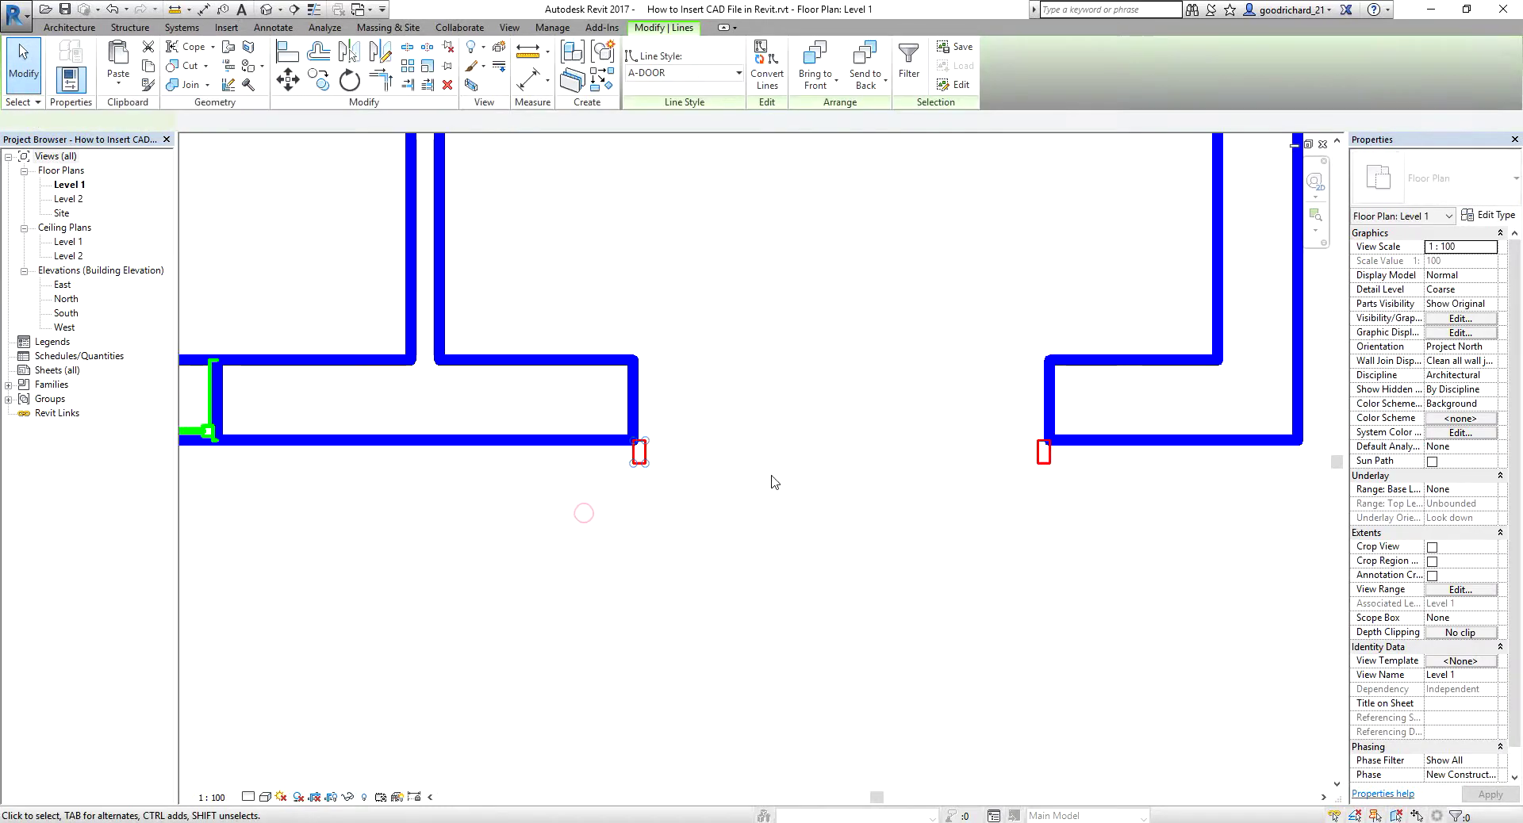
key(Delete)
drag(922, 571, 1098, 427)
key(Delete)
scroll(1098, 432, down, 8)
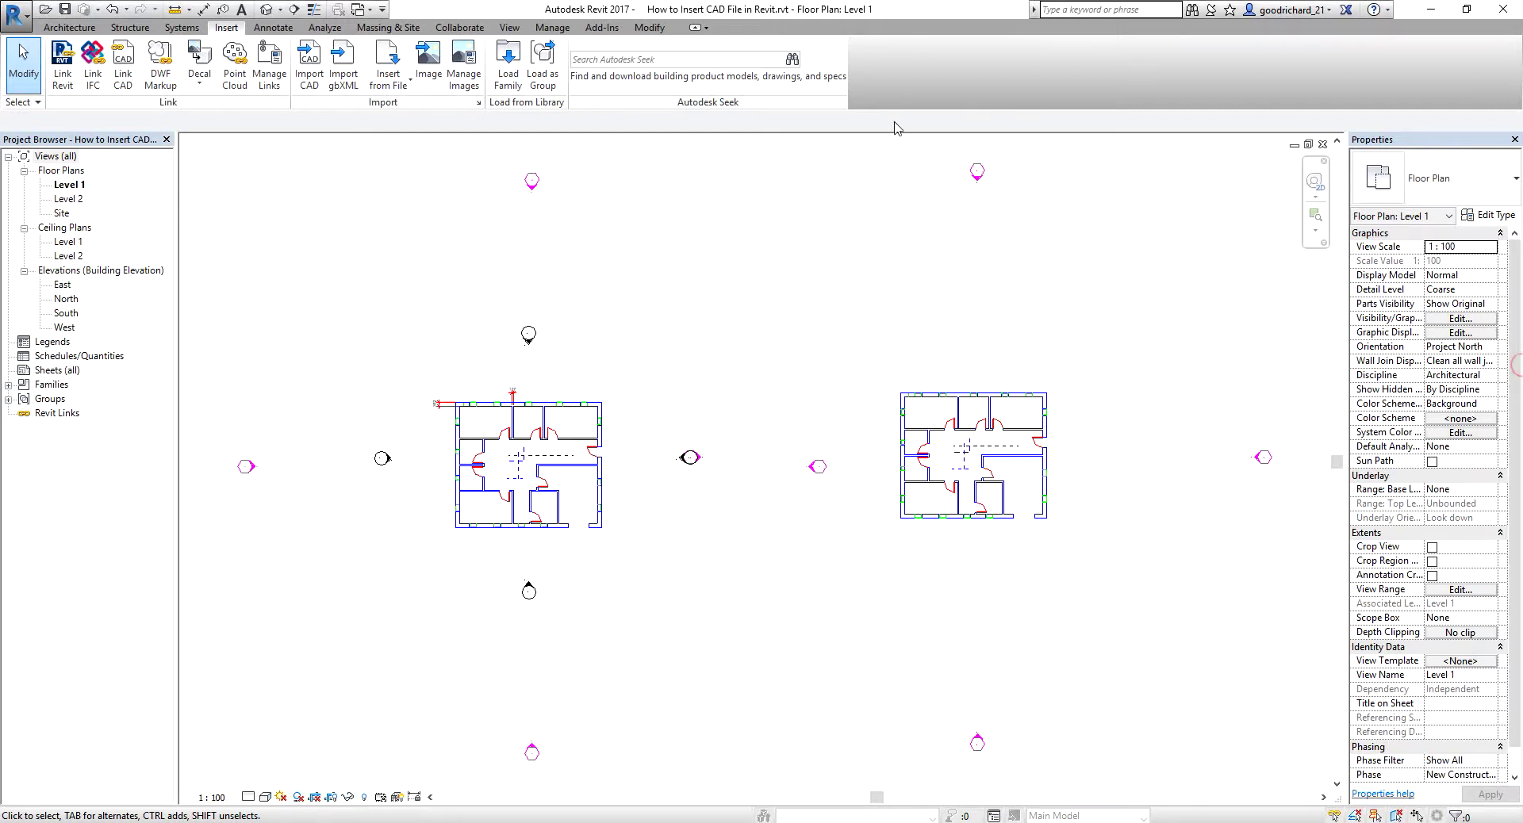
click(1113, 310)
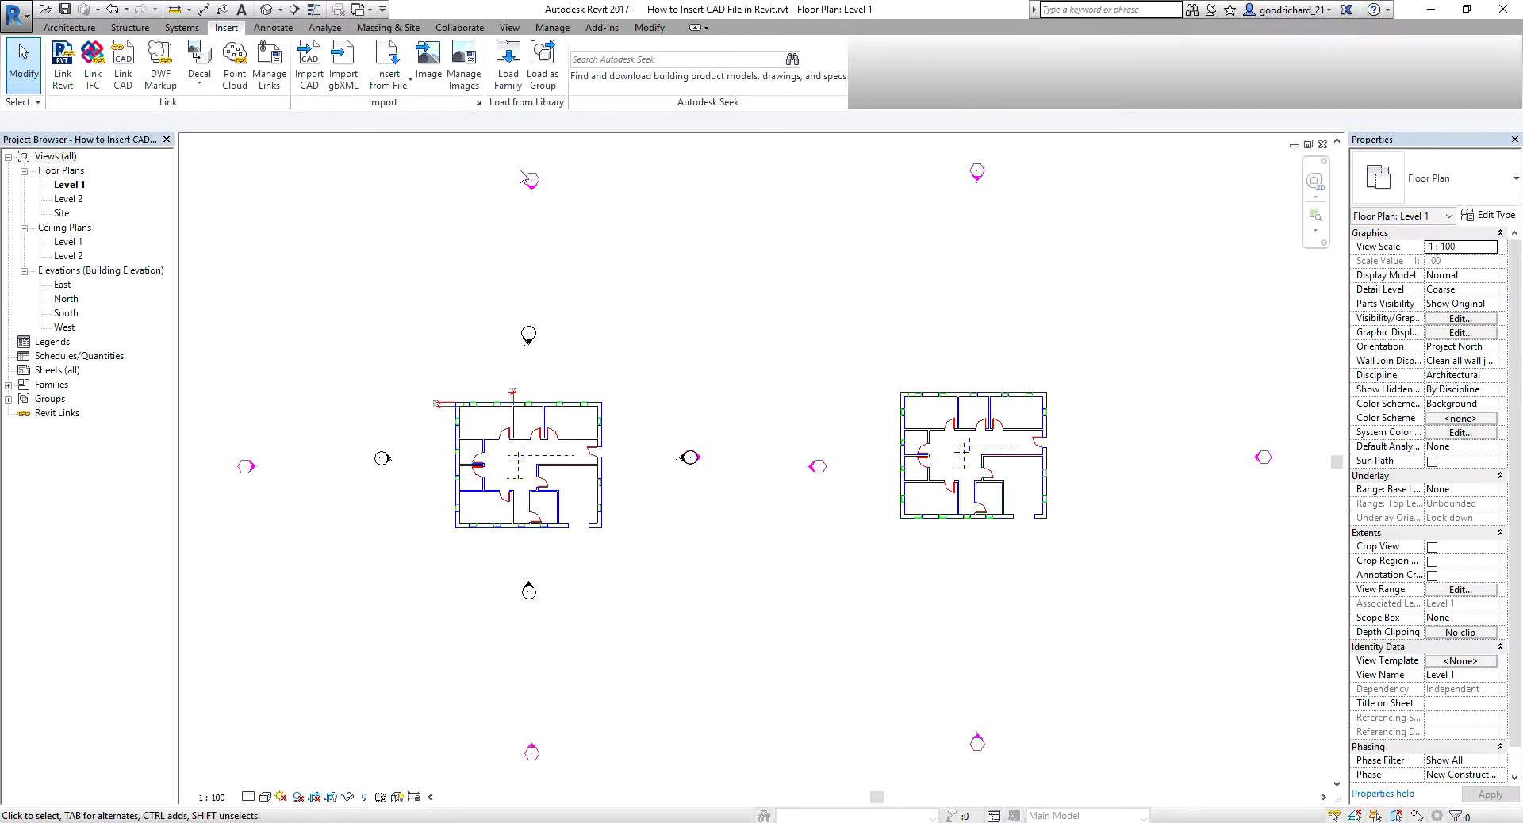